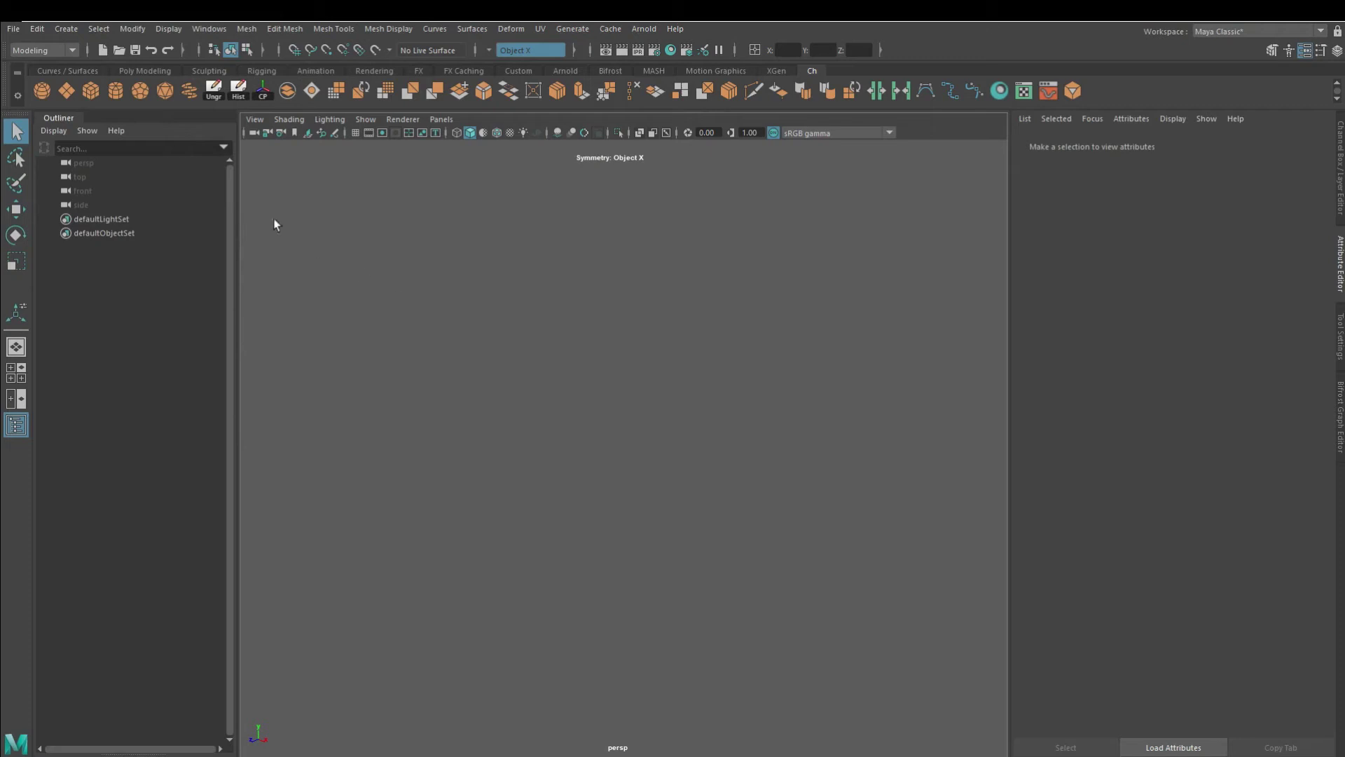
Create a poly cube, scale it up, smooth it round and delete its history.
left_click(91, 91)
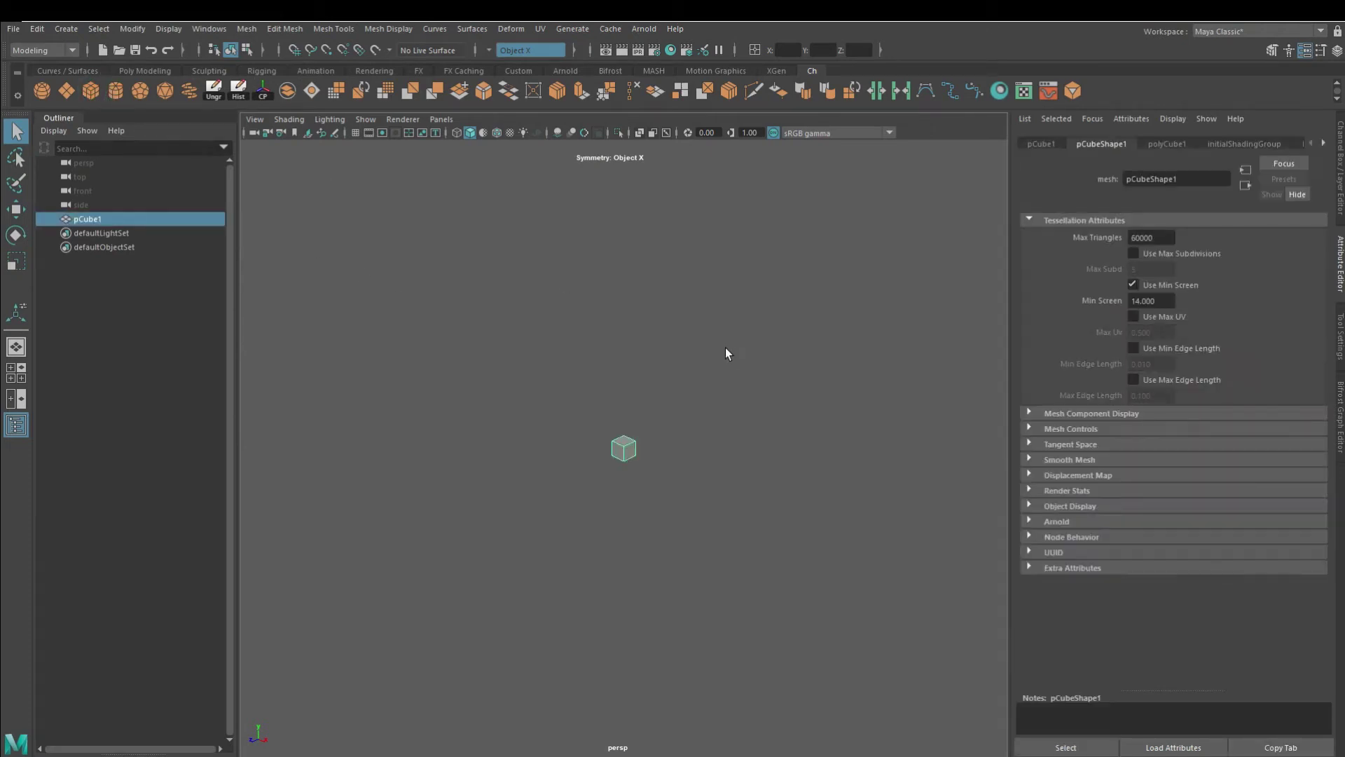
left_click_drag(637, 468, 729, 436)
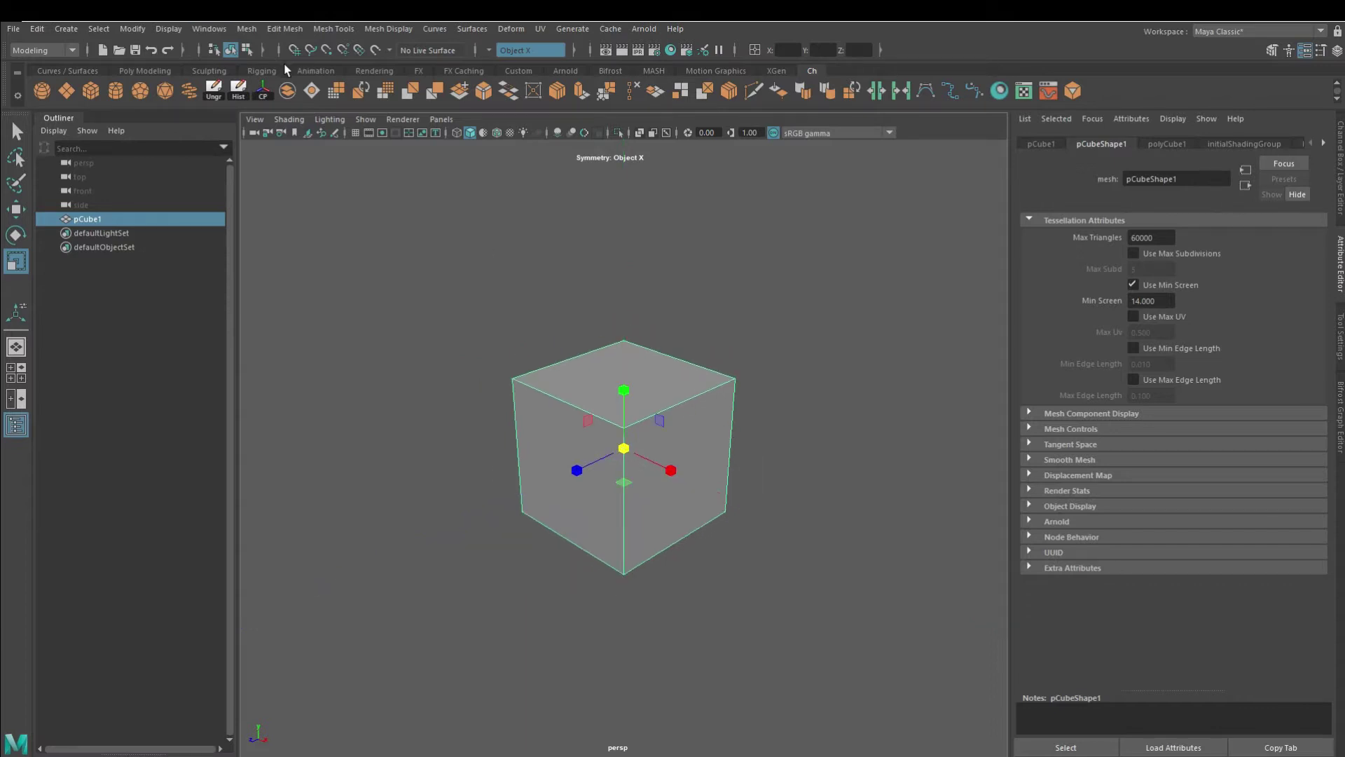
left_click(386, 92)
left_click(238, 93)
left_click(635, 536)
left_click(595, 426)
Squeeze the sphere narrower along X into an oval and turn mesh symmetry off.
left_click_drag(718, 435, 758, 537, "alt")
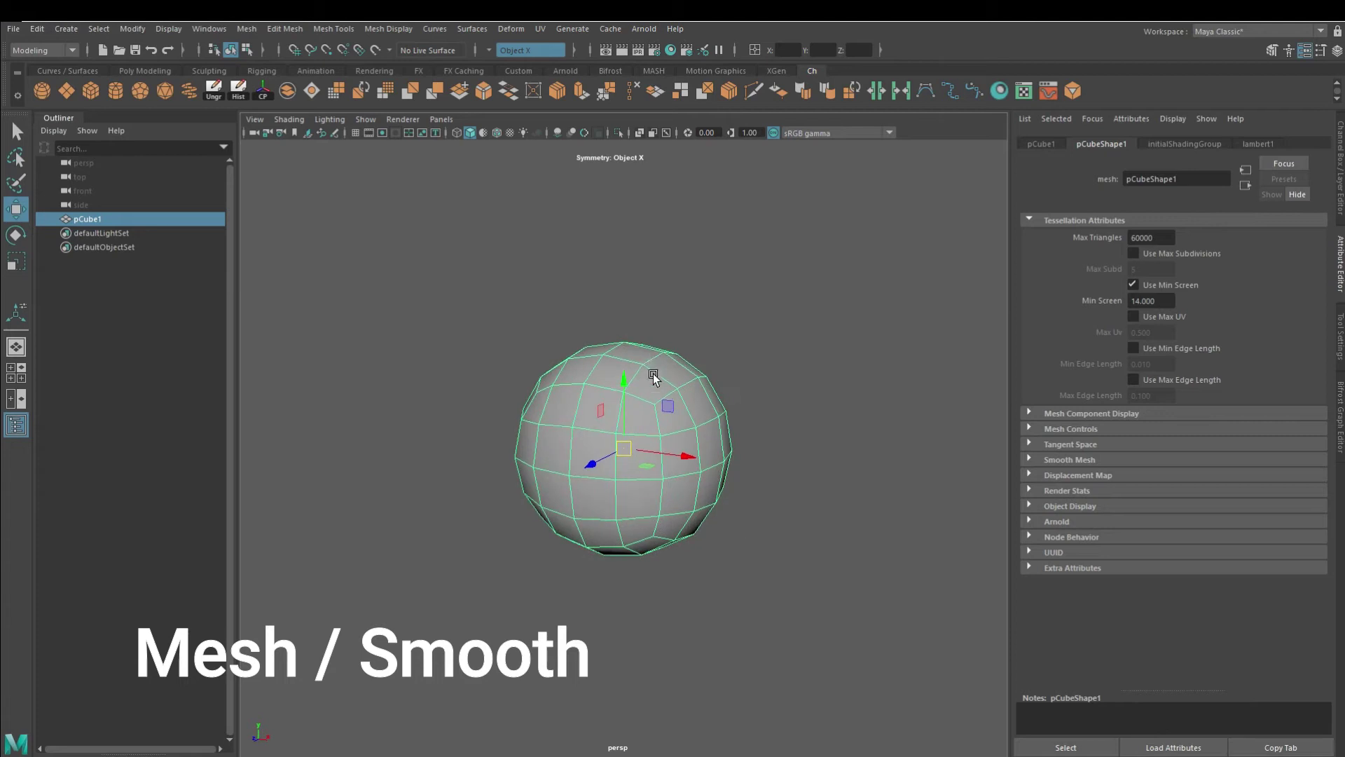
left_click(16, 263)
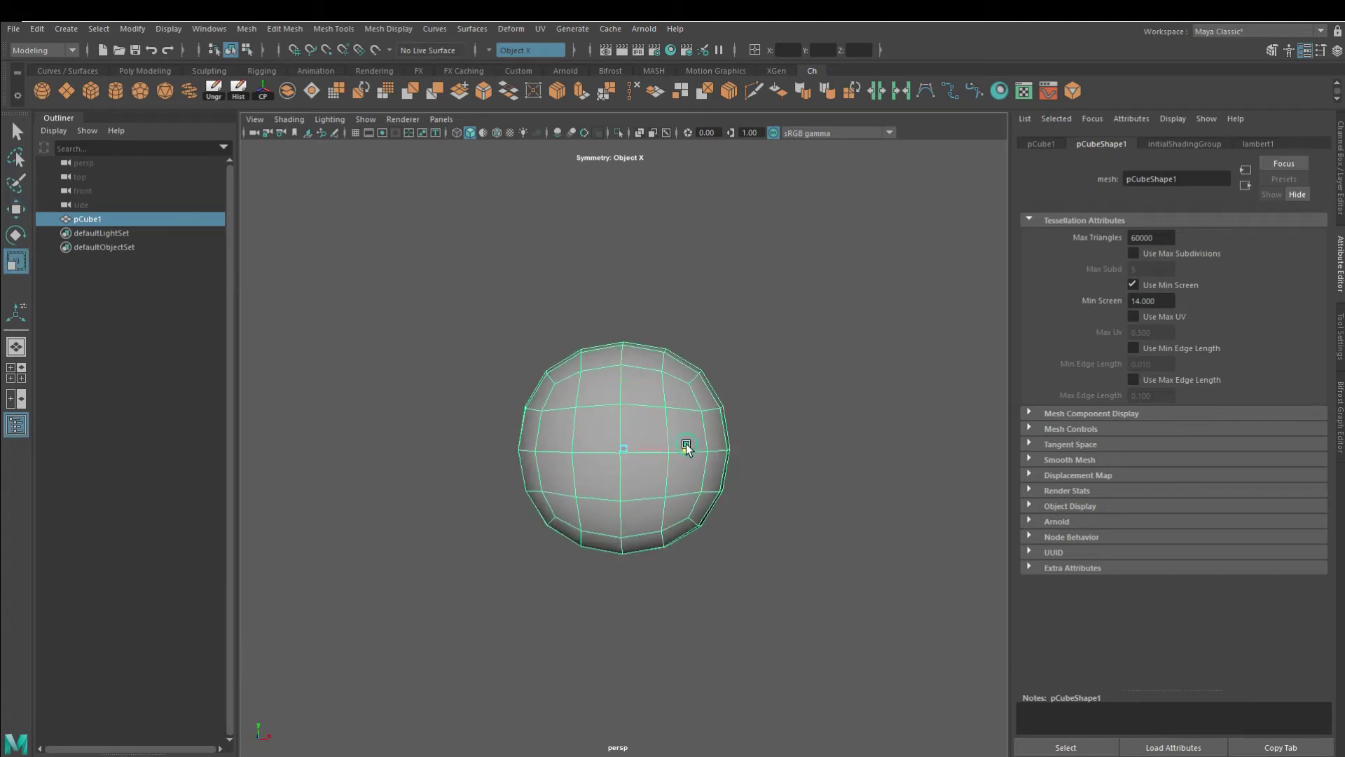
left_click_drag(685, 445, 683, 454)
right_click_drag(683, 454, 690, 171)
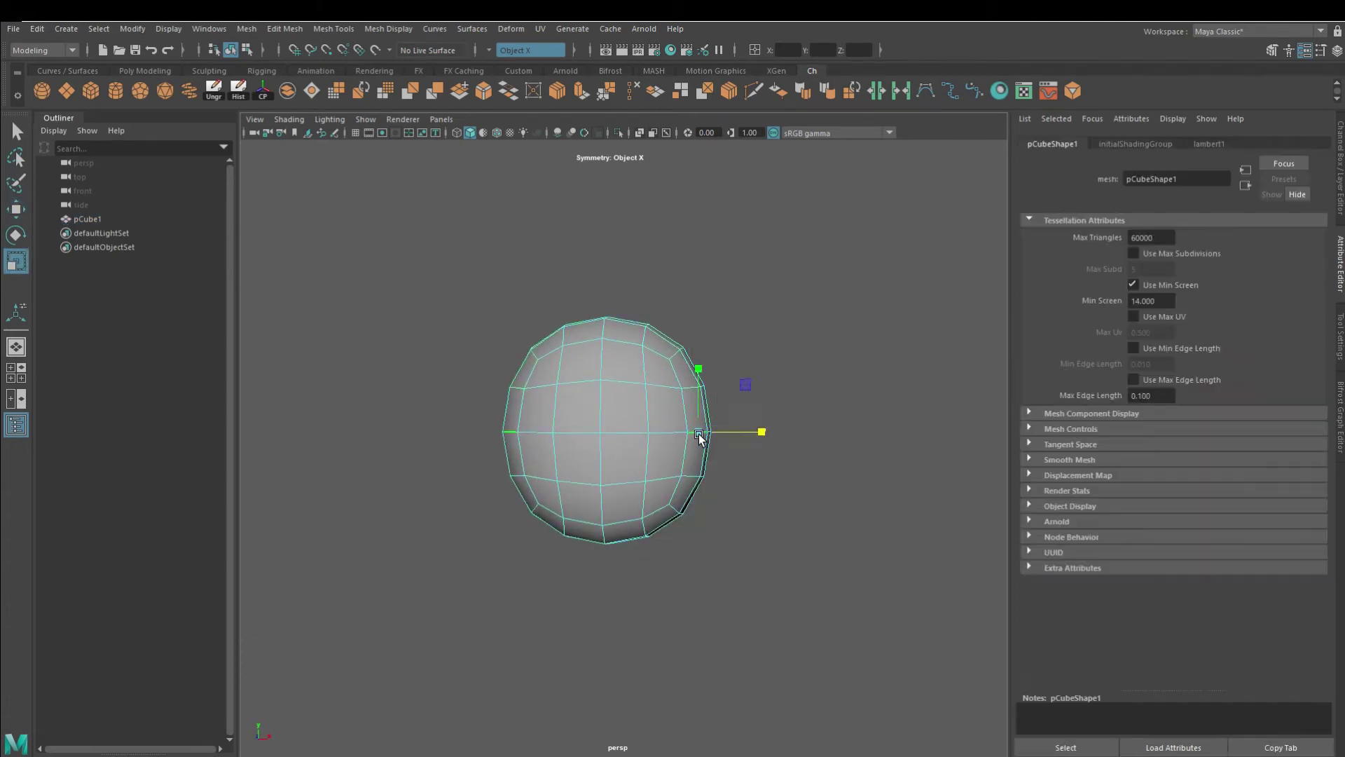
left_click(511, 51)
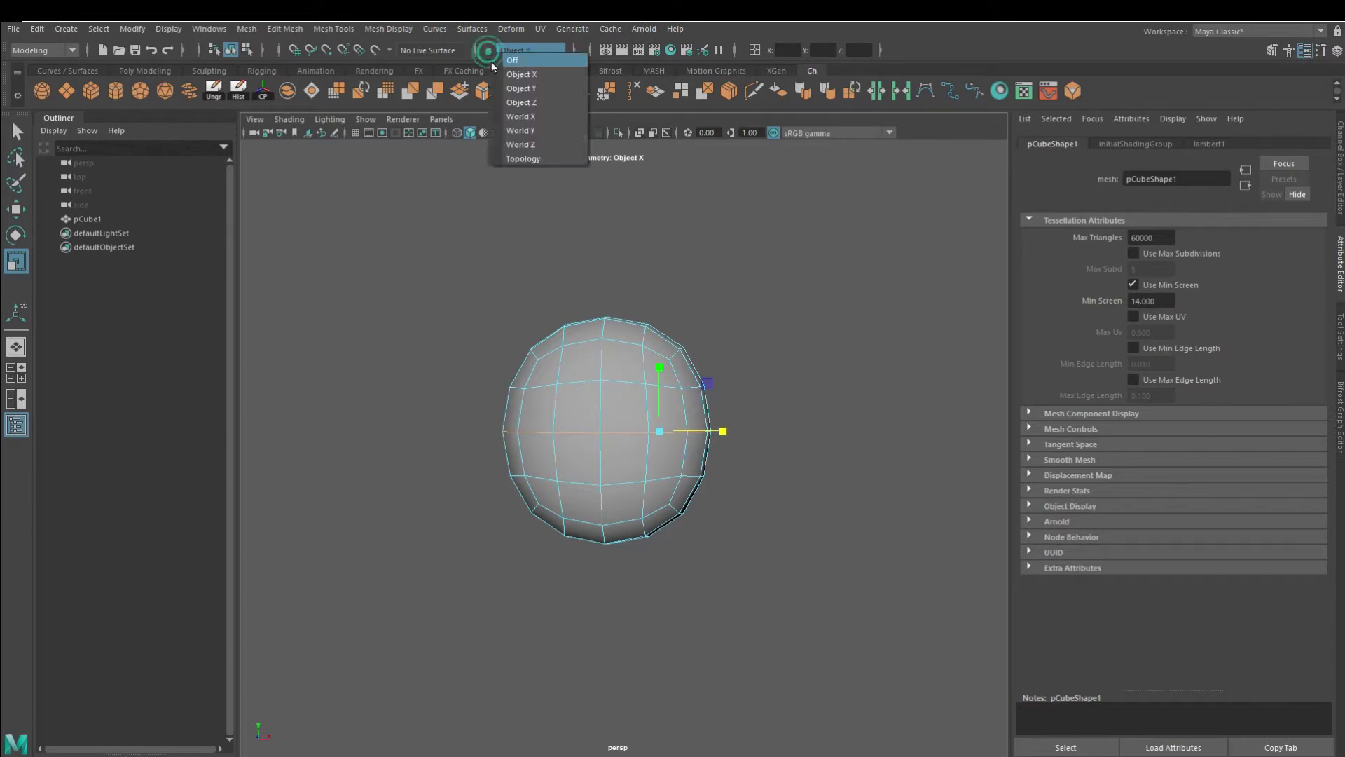
left_click_drag(718, 430, 721, 429)
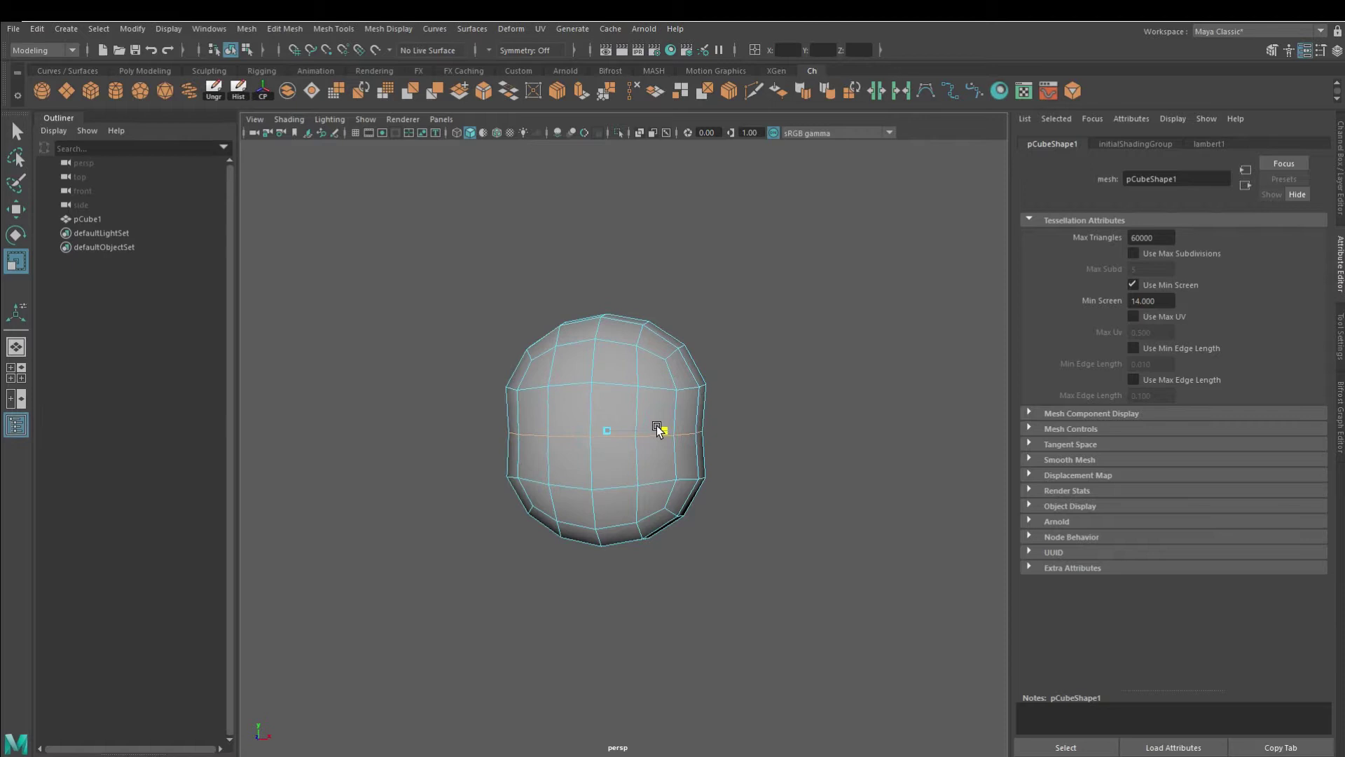
left_click_drag(797, 501, 694, 505, "alt")
Extrude the sphere's bottom faces downward and delete the stray edges and vertices.
left_click(568, 617)
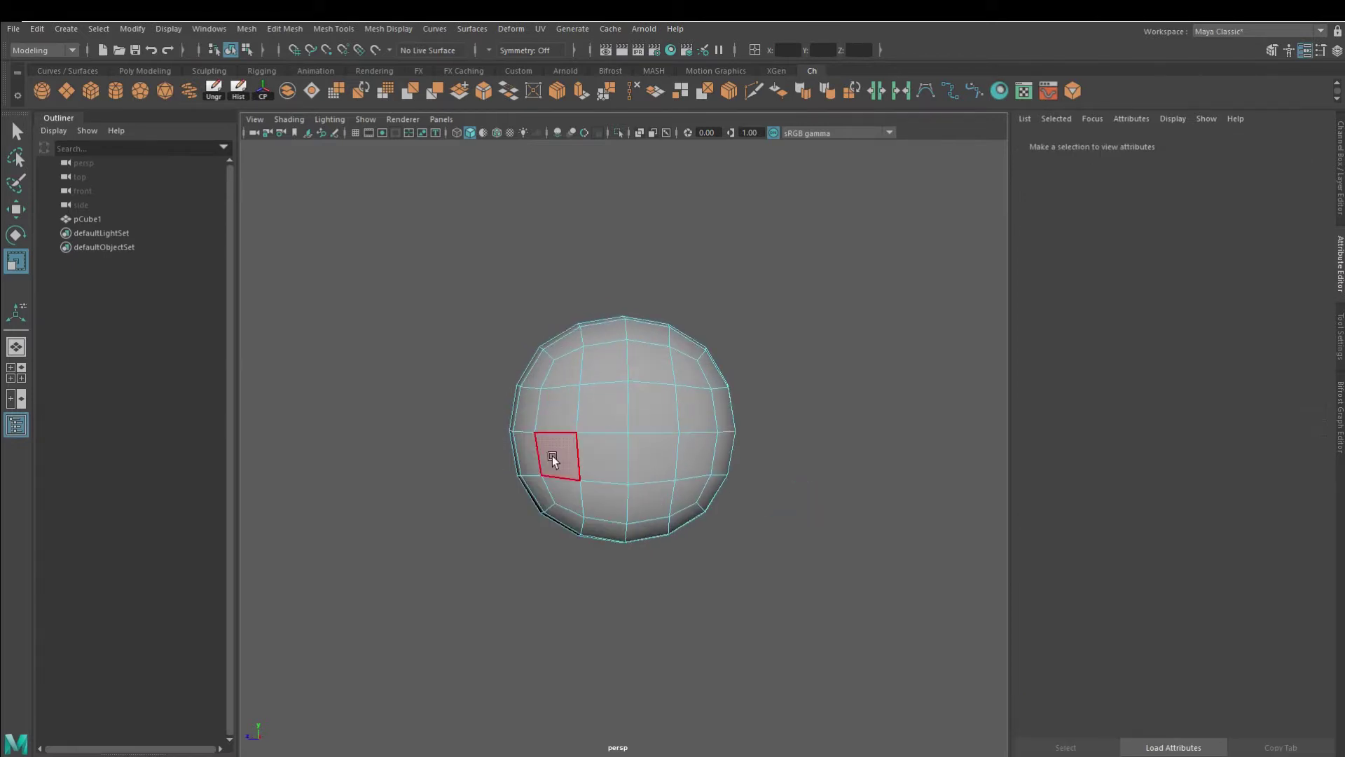
mouse_move(473, 450)
left_mouse_down()
mouse_move(611, 552)
mouse_move(729, 508)
mouse_move(511, 549)
left_mouse_up()
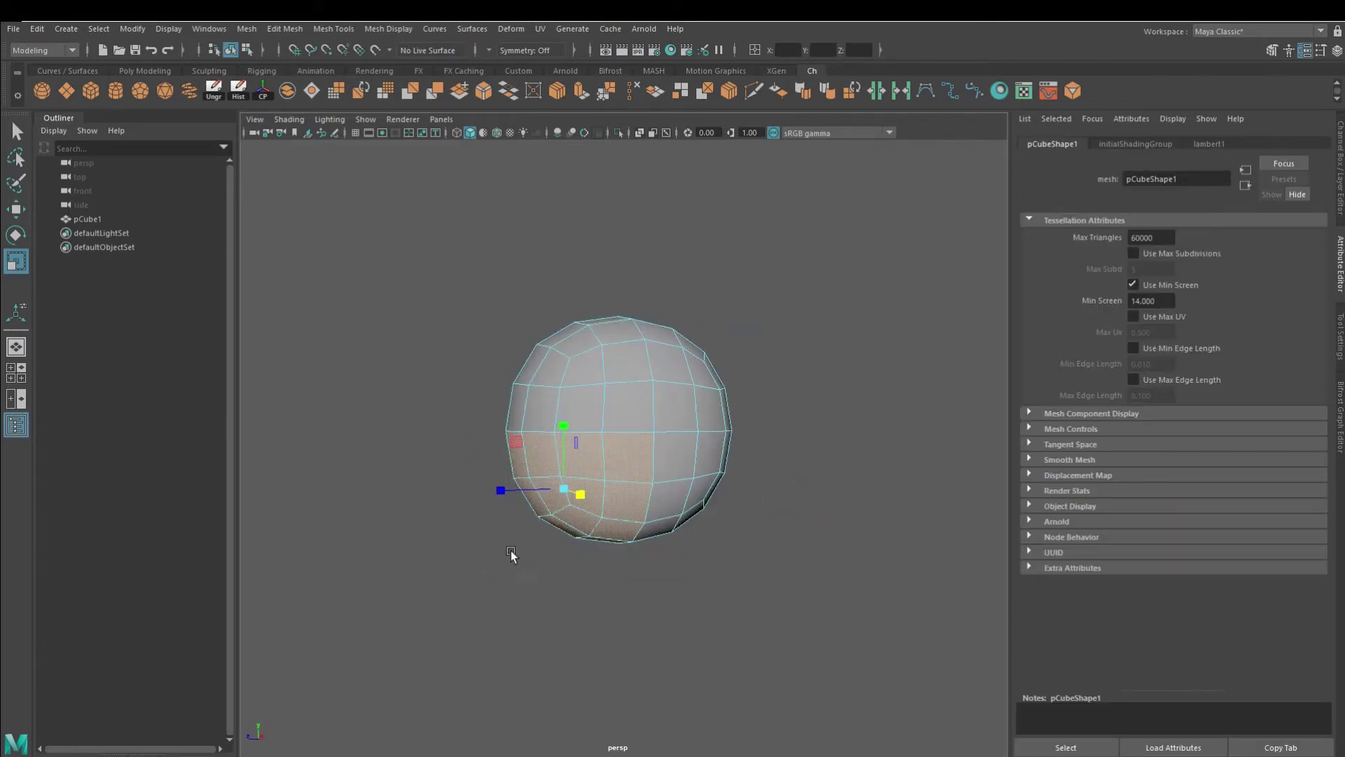
left_click(580, 90)
mouse_move(565, 444)
left_mouse_down()
mouse_move(564, 468)
mouse_move(746, 518)
left_mouse_up()
right_click_drag(615, 381, 685, 355)
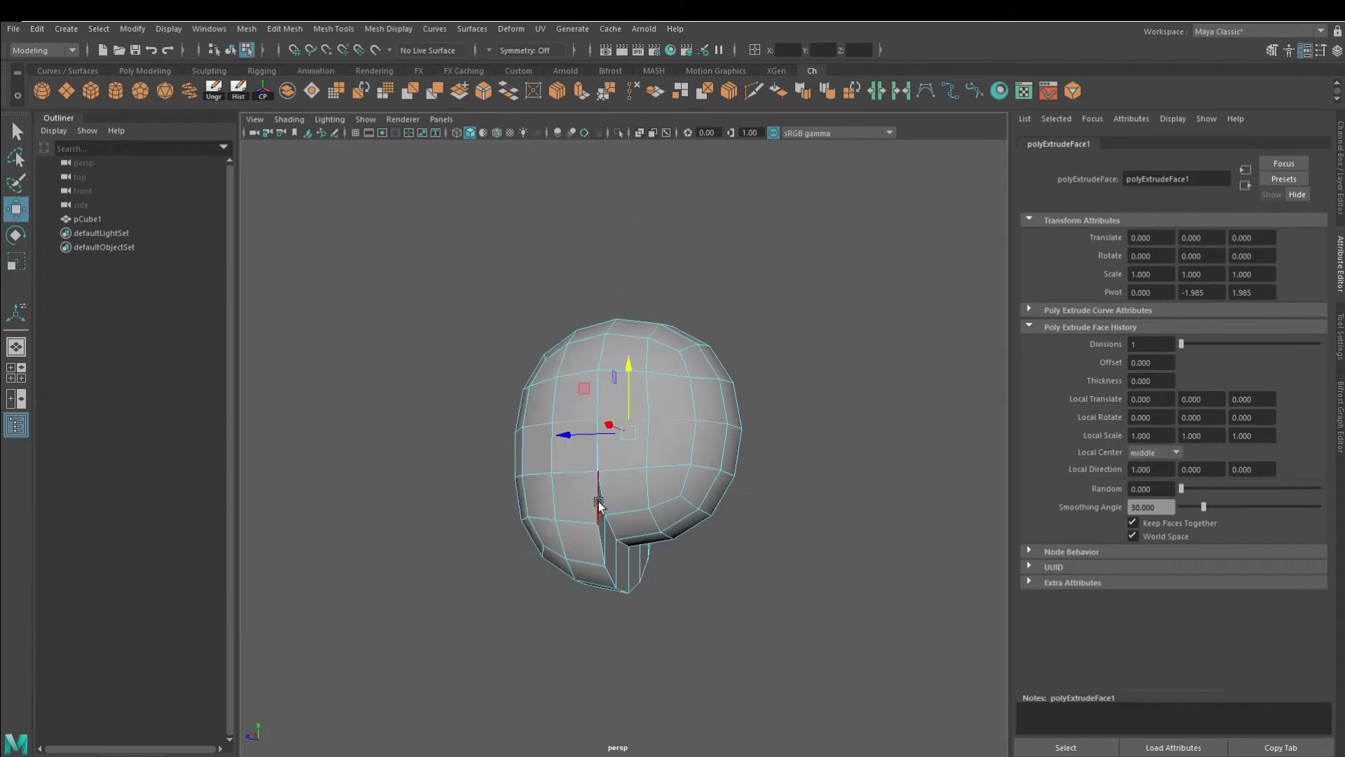
left_click(633, 90)
Select a face on the side of the head and bring up the symmetry settings.
mouse_move(653, 503)
left_mouse_down("alt")
mouse_move(823, 511)
mouse_move(754, 564)
left_mouse_up("alt")
right_click_drag(662, 376, 649, 413)
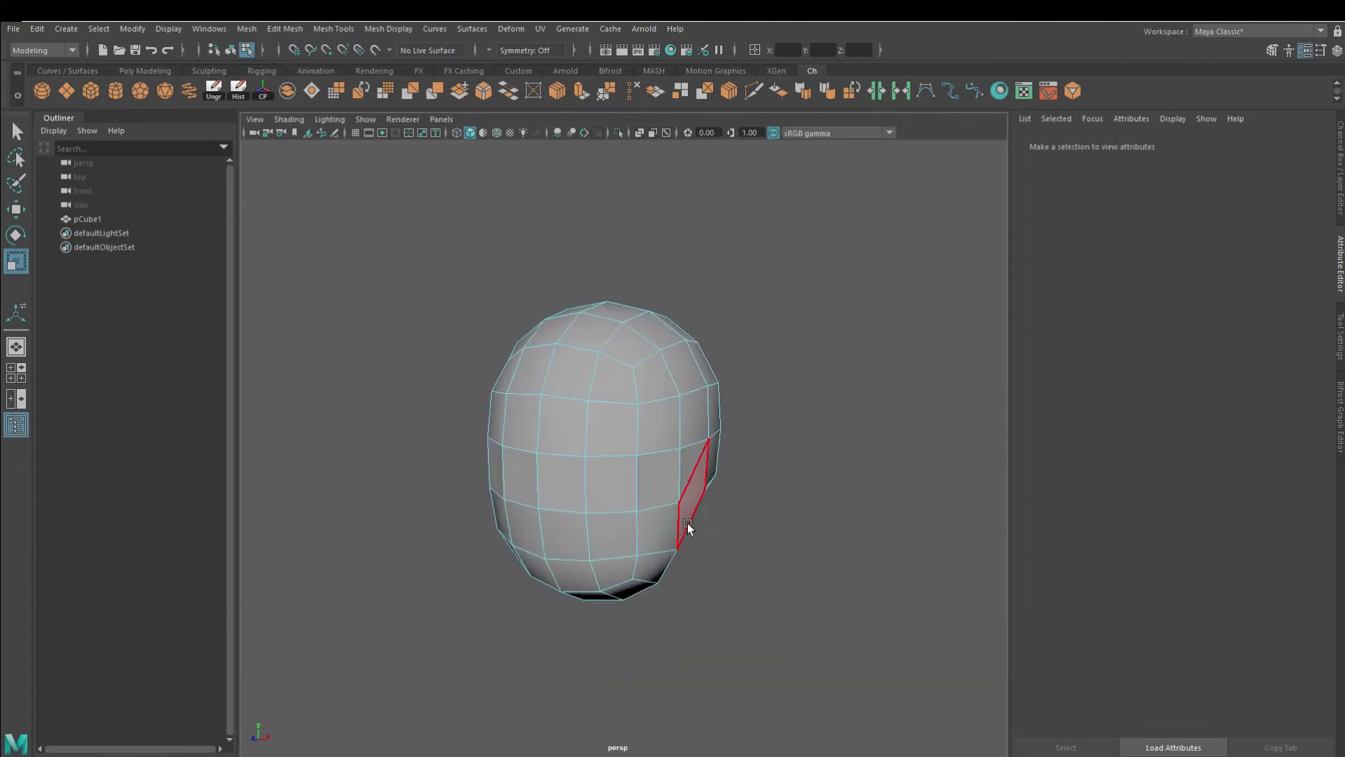
left_click(687, 523)
left_click(511, 50)
Turn on Object X symmetry and push the side face in along X.
left_click(527, 76)
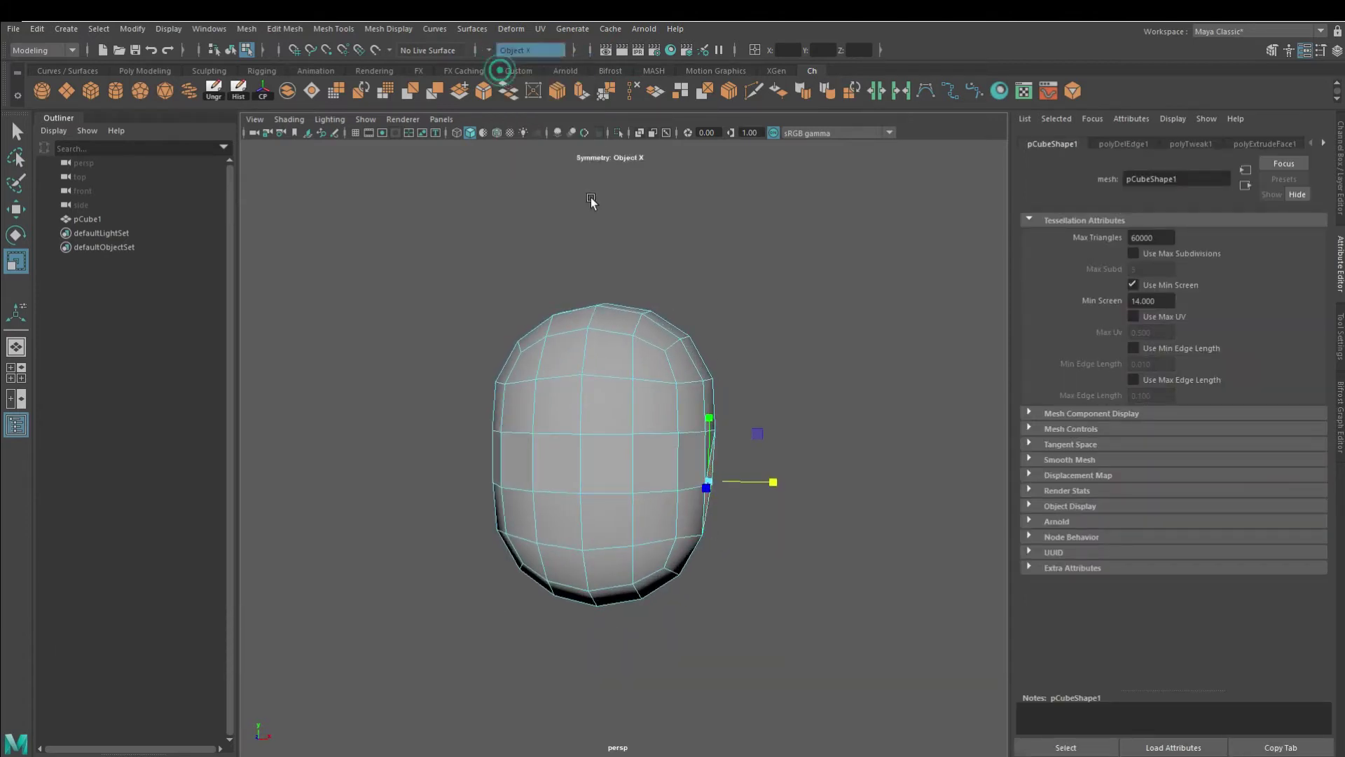
key("w")
left_click_drag(751, 491, 733, 512)
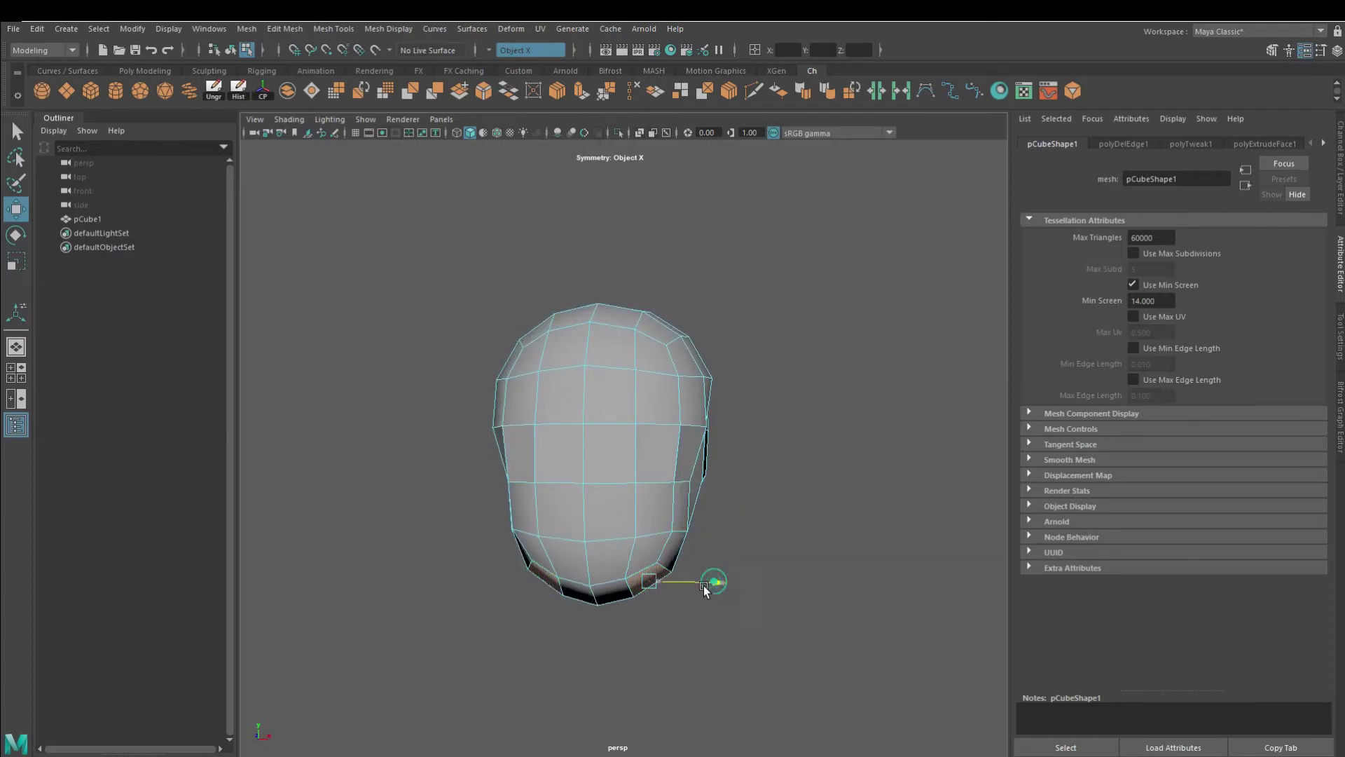
middle_click_drag(704, 590, 736, 551, "alt")
Move the jaw vertices to widen and flatten the chin into a narrower jawline.
right_click_drag(616, 375, 732, 494)
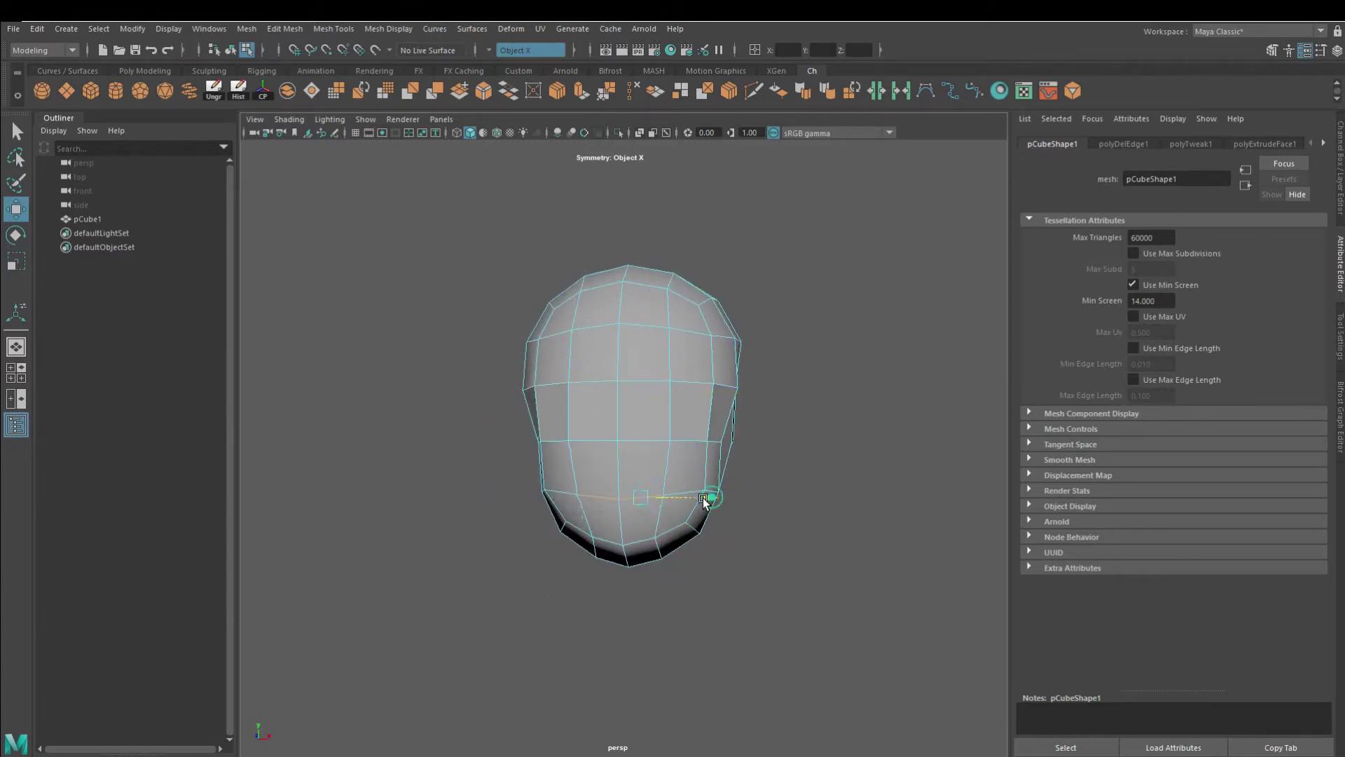
key("F9")
left_click(681, 438)
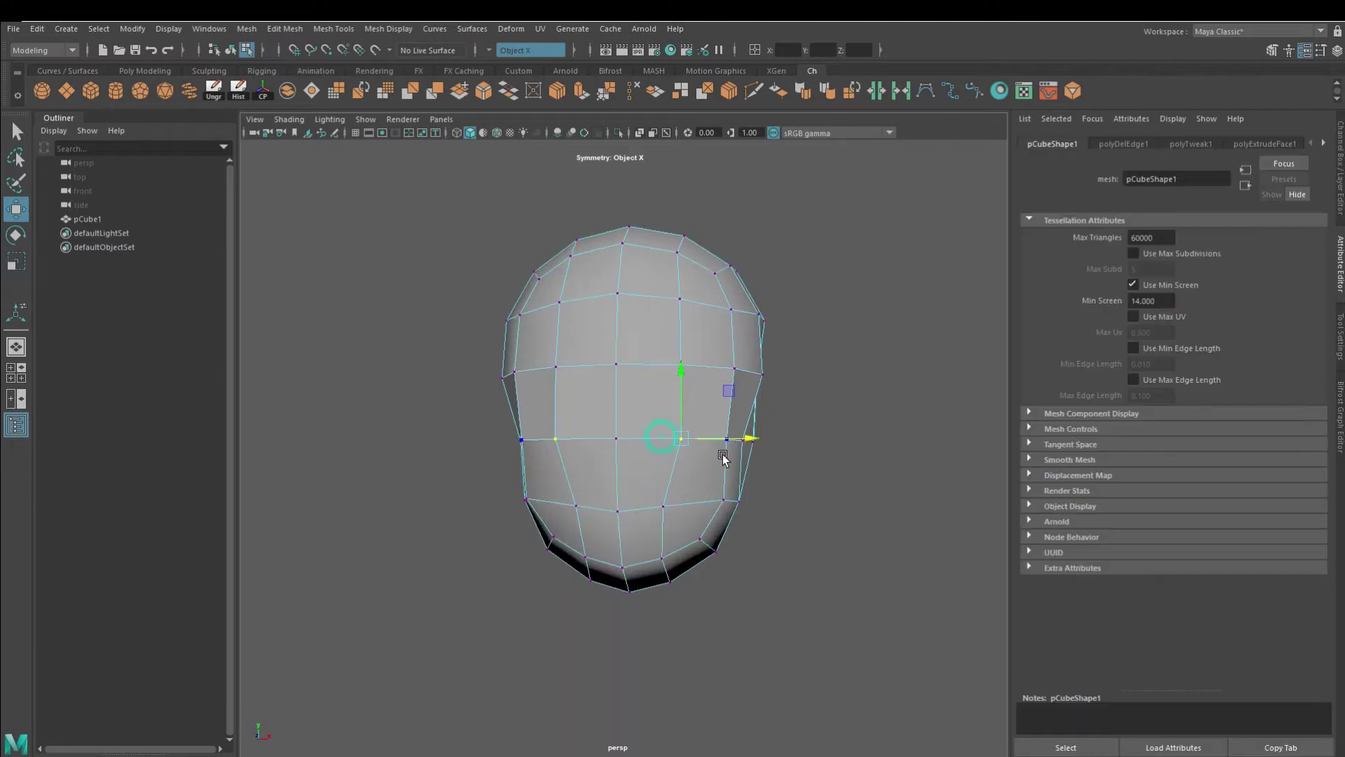
mouse_move(683, 446)
left_mouse_down("alt")
mouse_move(570, 456)
mouse_move(685, 381)
mouse_move(630, 462)
mouse_move(549, 483)
mouse_move(481, 457)
mouse_move(595, 445)
mouse_move(647, 480)
mouse_move(645, 441)
mouse_move(673, 532)
mouse_move(658, 543)
left_mouse_up("alt")
mouse_move(755, 542)
left_mouse_down("alt")
mouse_move(601, 554)
mouse_move(705, 542)
mouse_move(772, 564)
mouse_move(745, 498)
left_mouse_up("alt")
left_click_drag(678, 595, 729, 552)
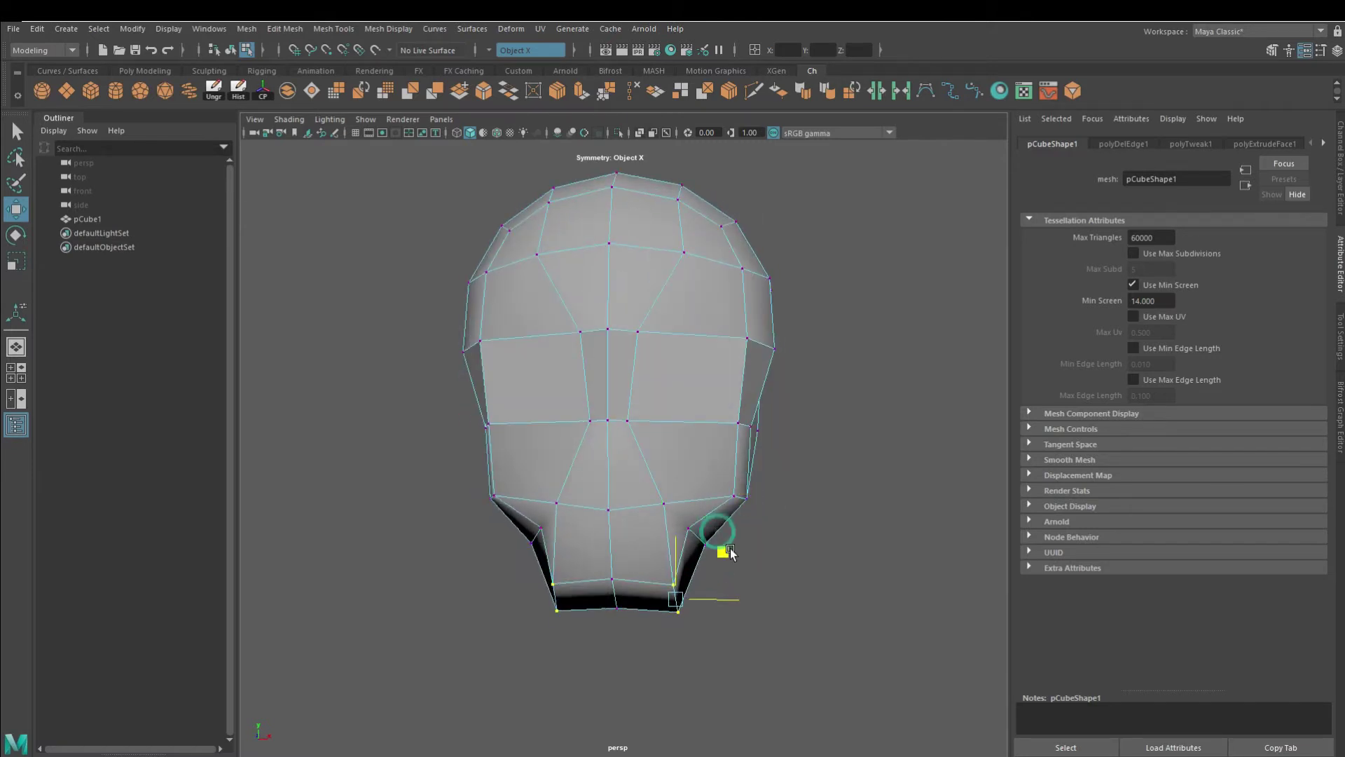
mouse_move(615, 541)
left_mouse_down("alt")
mouse_move(555, 519)
mouse_move(603, 540)
mouse_move(667, 479)
left_mouse_up("alt")
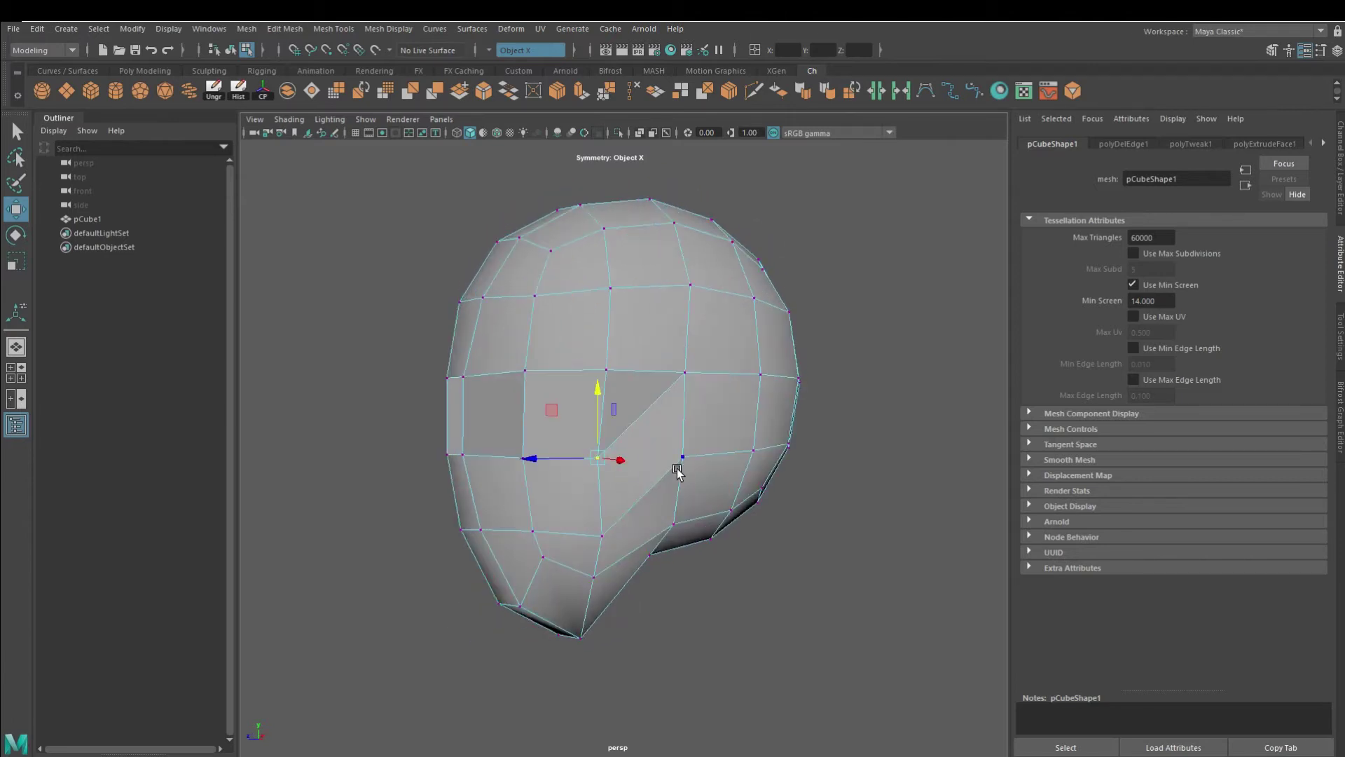
mouse_move(690, 540)
left_mouse_down("alt")
mouse_move(631, 511)
mouse_move(654, 517)
left_mouse_up("alt")
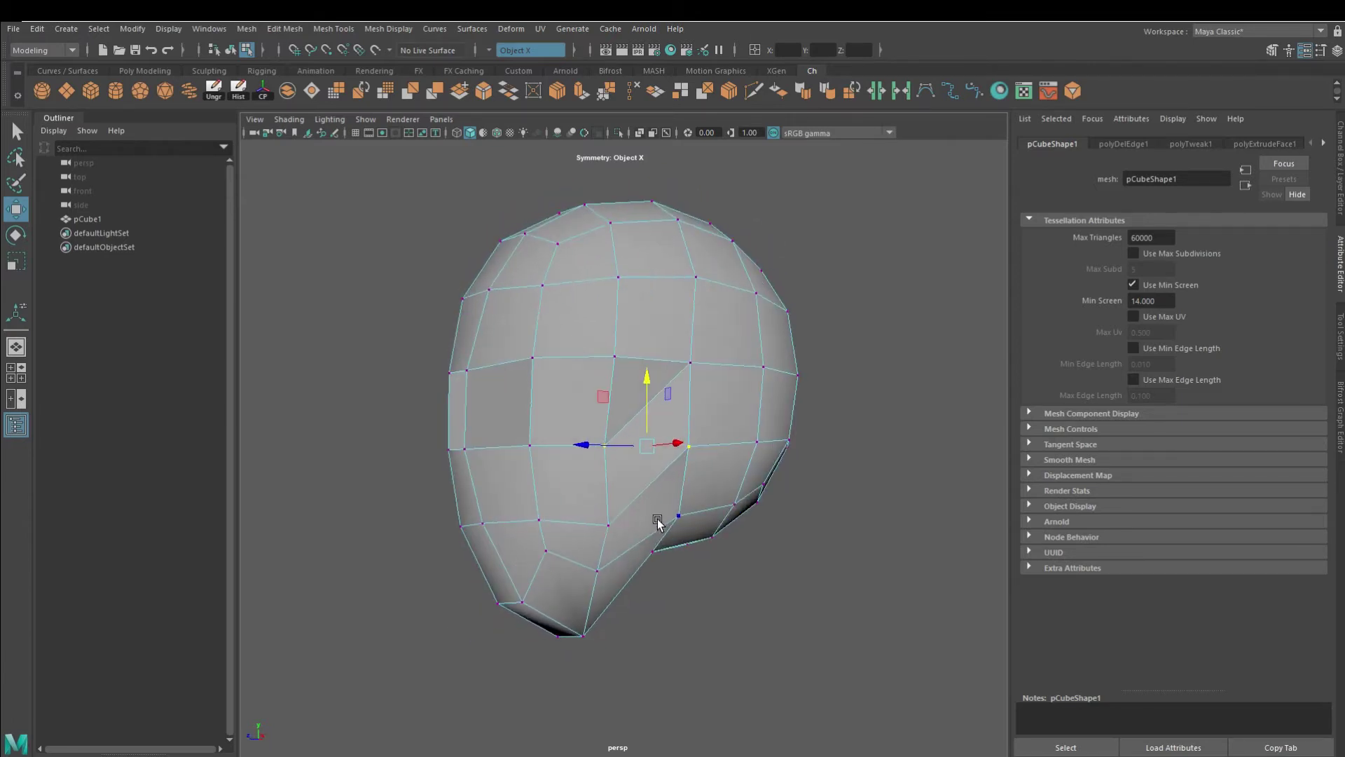
left_click(485, 98)
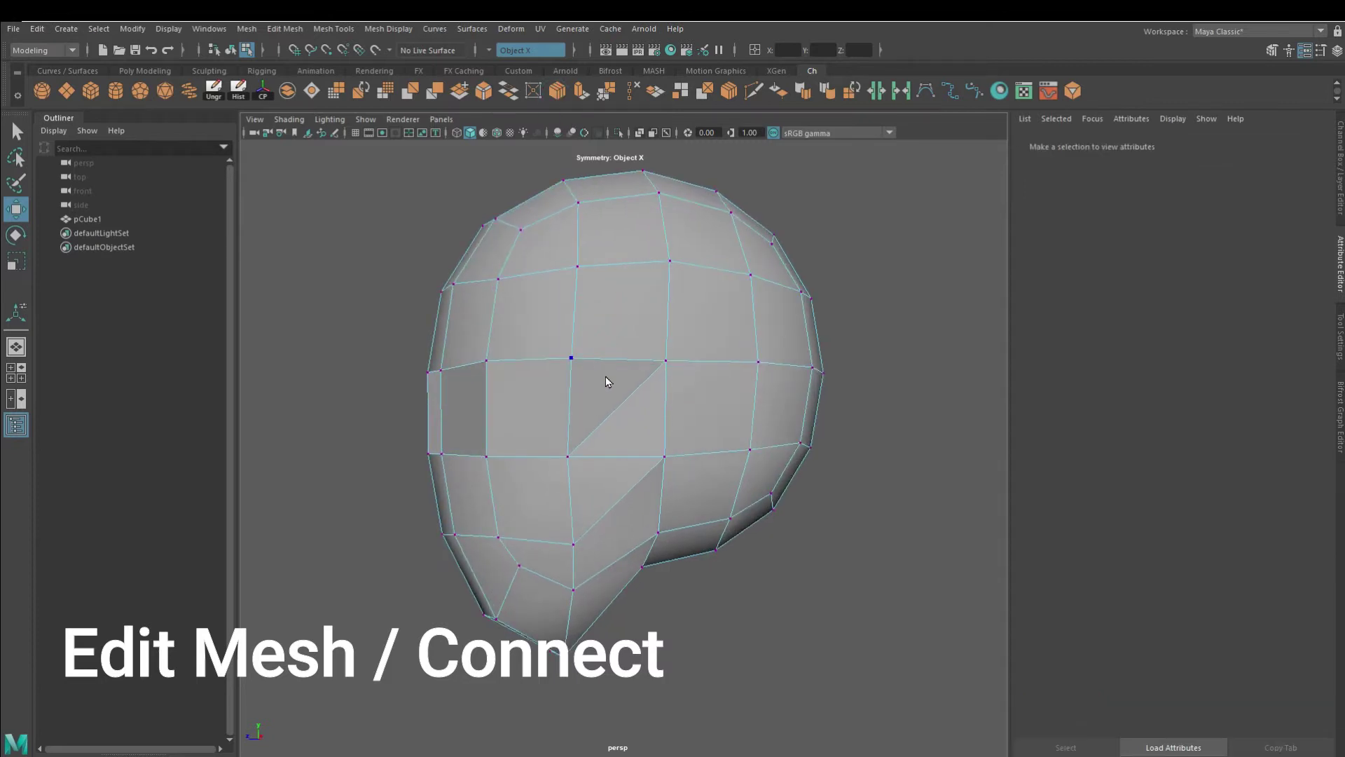
Connect two cheek vertices with an edge, then delete that edge.
left_click(632, 396)
key("Delete")
left_click_drag(653, 498, 734, 448, "alt")
Extrude a face on the side of the head and move and rotate it.
left_click(734, 449)
left_click(580, 86)
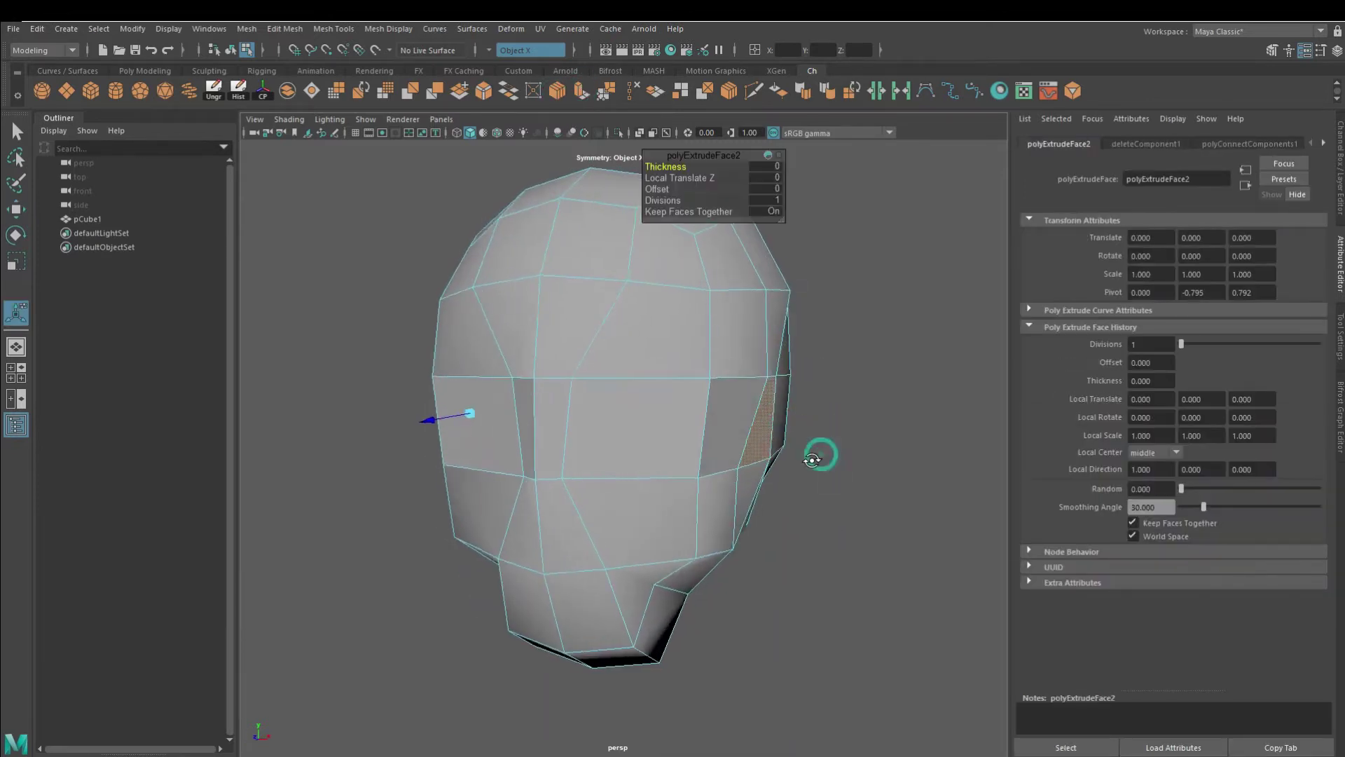
left_click_drag(817, 457, 743, 430, "alt")
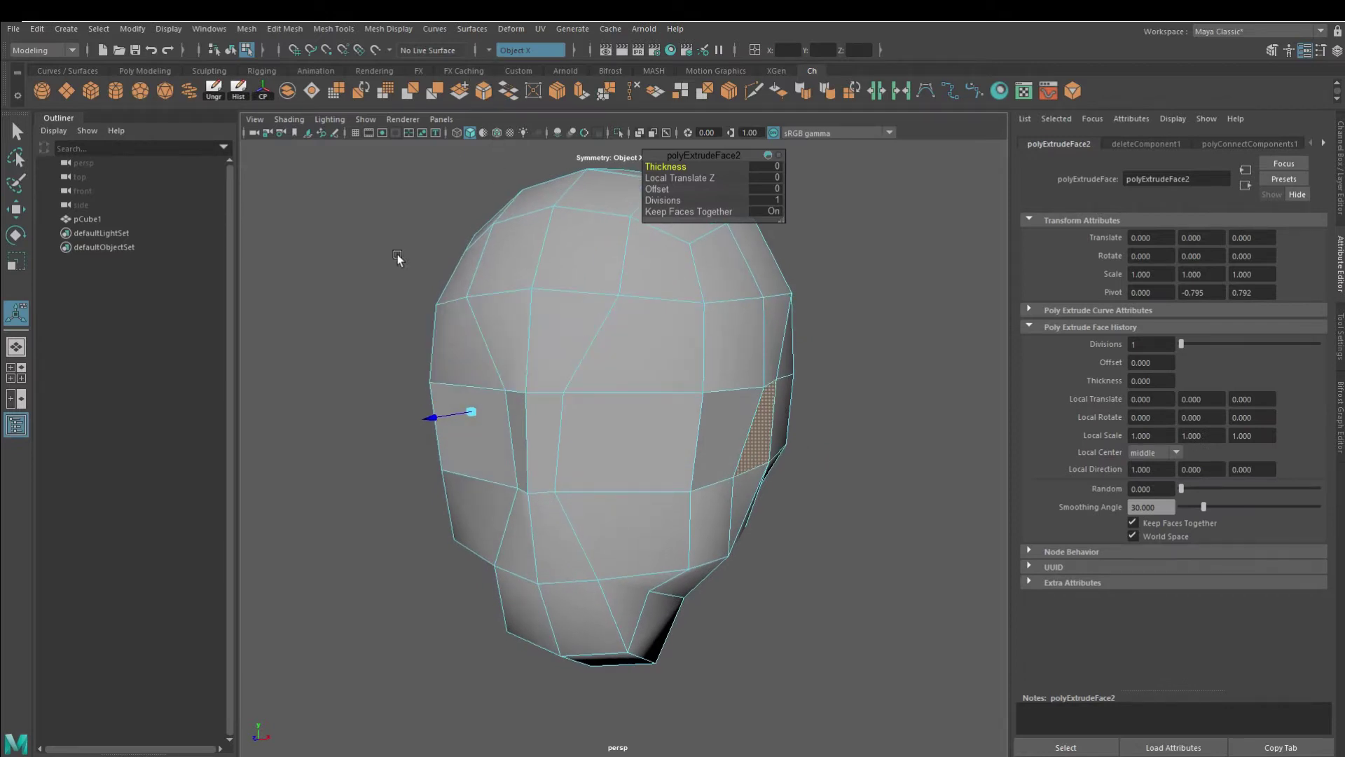
left_click_drag(429, 420, 517, 405, "alt")
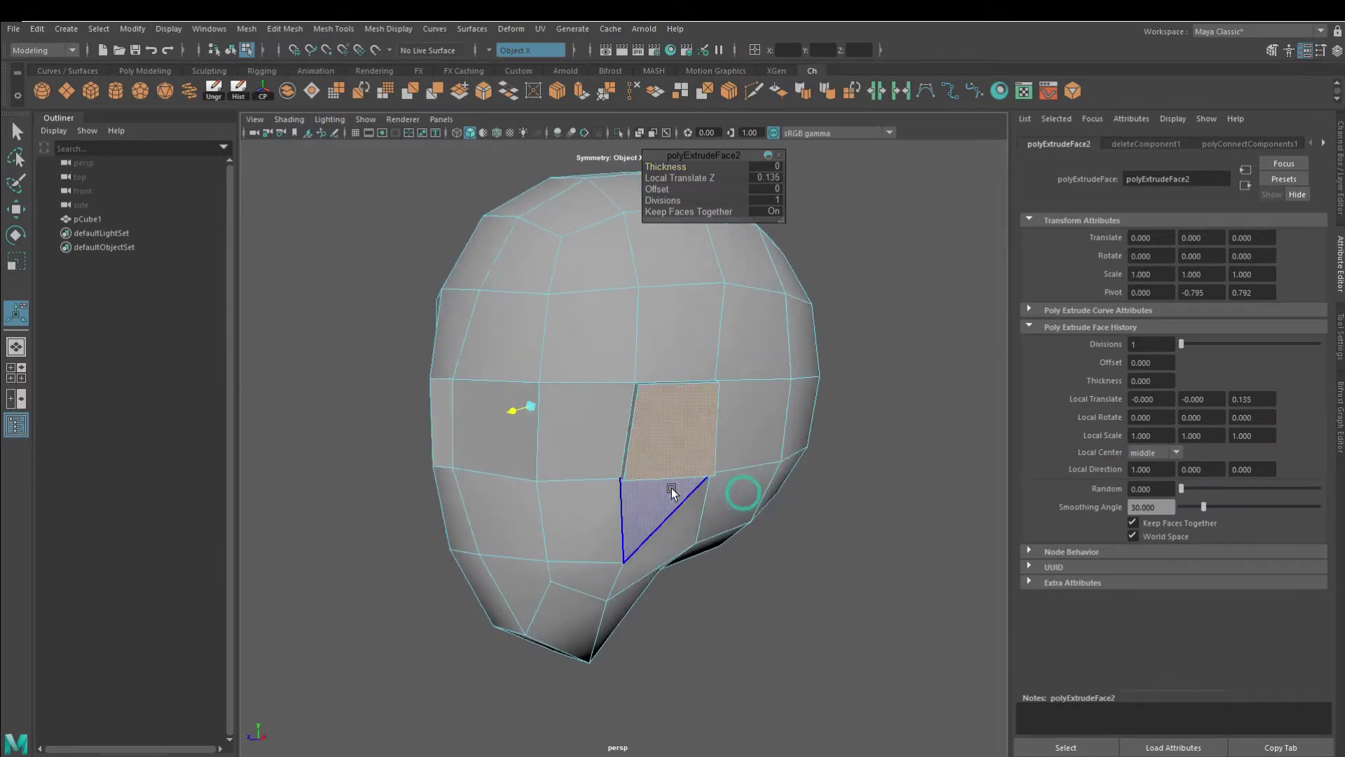
key("w")
left_click_drag(659, 359, 801, 432, "alt")
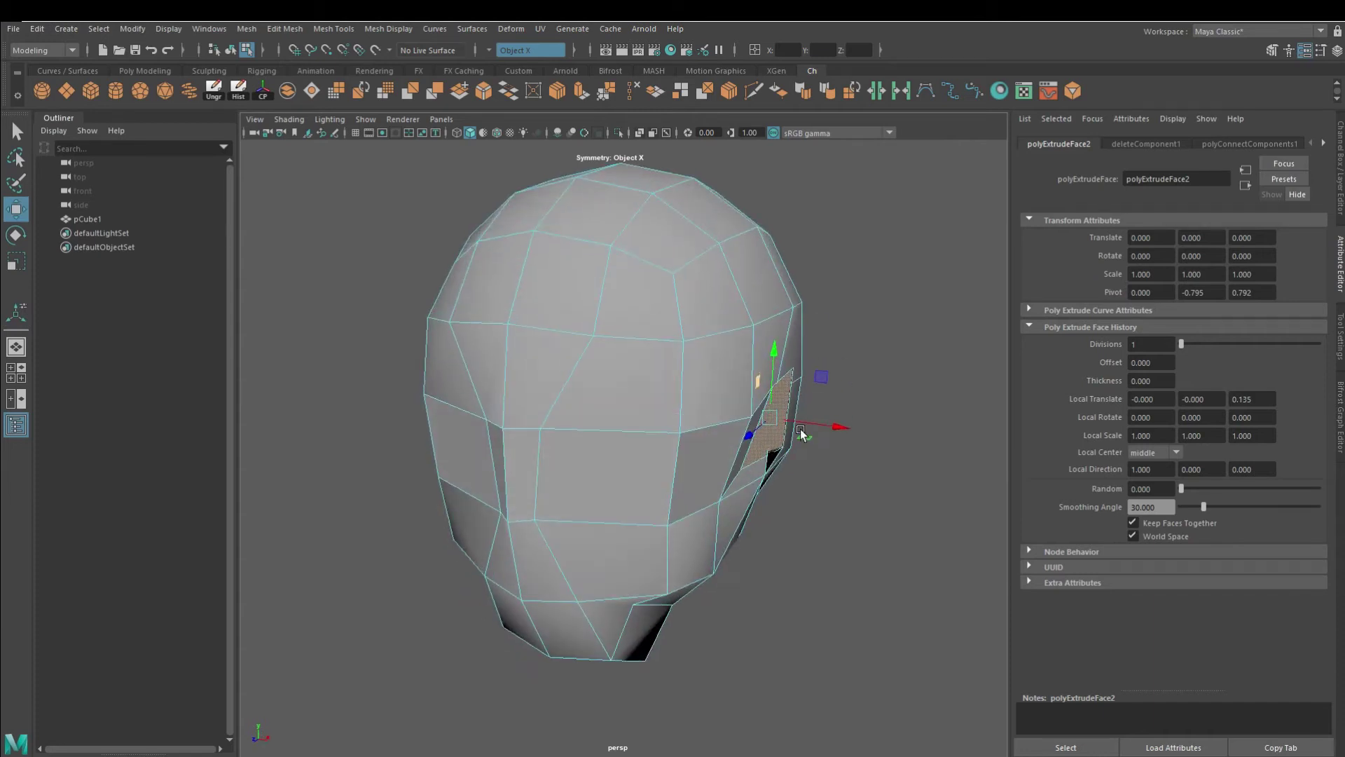
left_click(15, 237)
left_click_drag(880, 459, 819, 434, "alt")
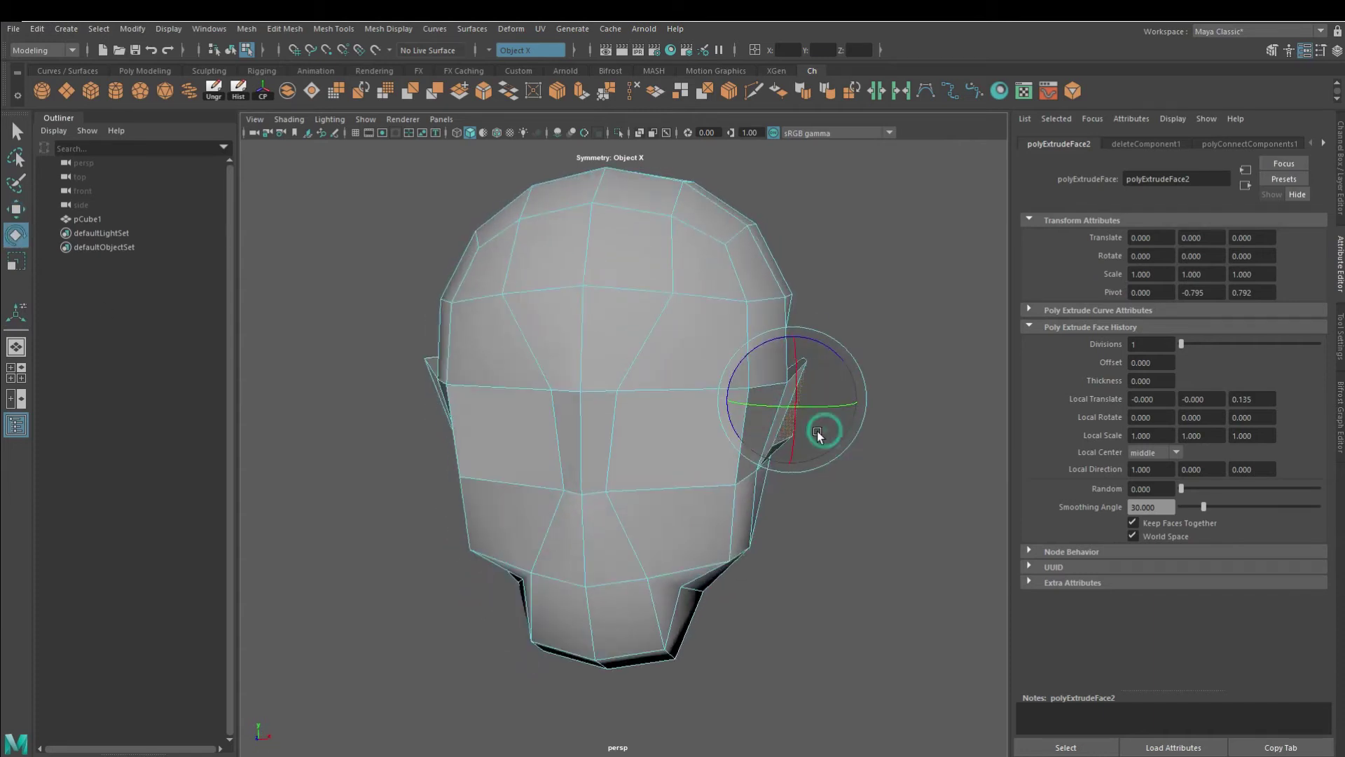
left_click_drag(823, 378, 759, 390, "alt")
key("w")
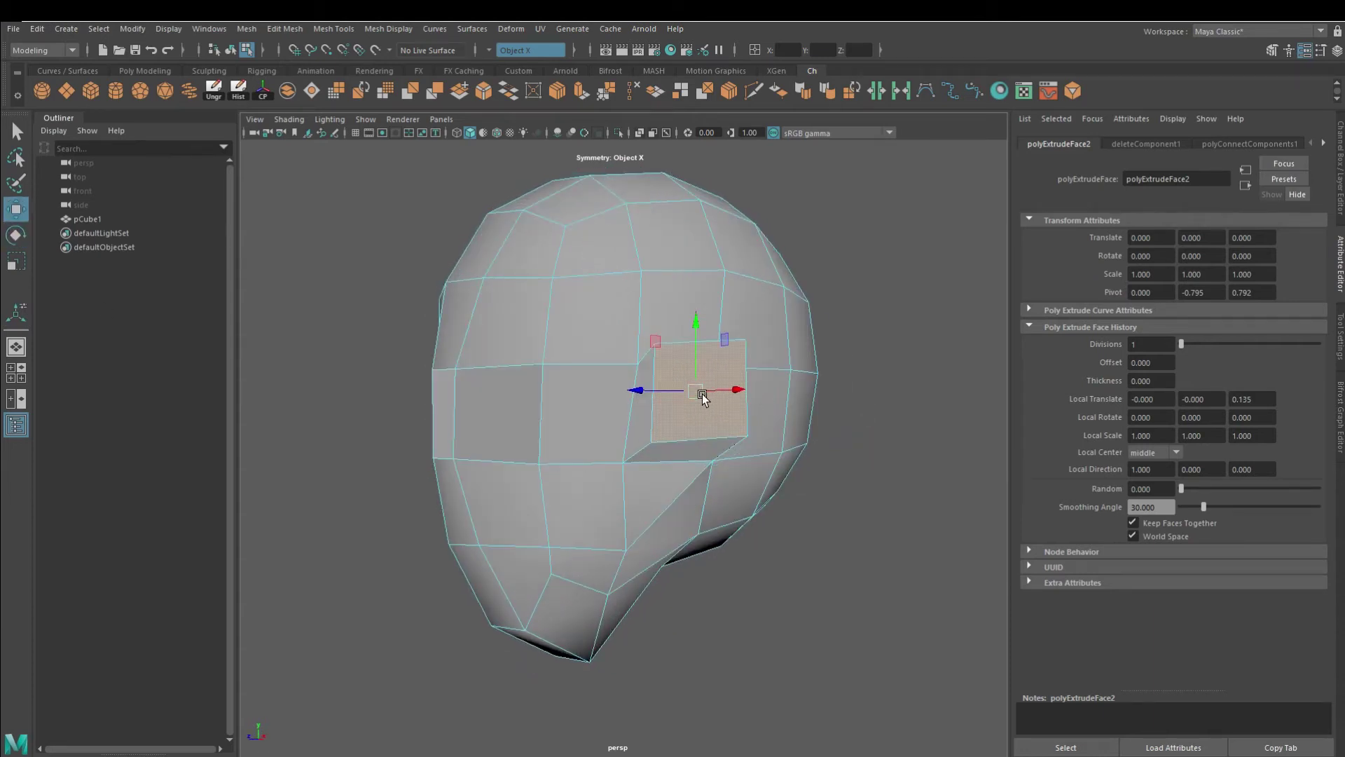
Undo the extra extrusion and transform changes on the side face.
key("ctrl+z")
key("ctrl+z")
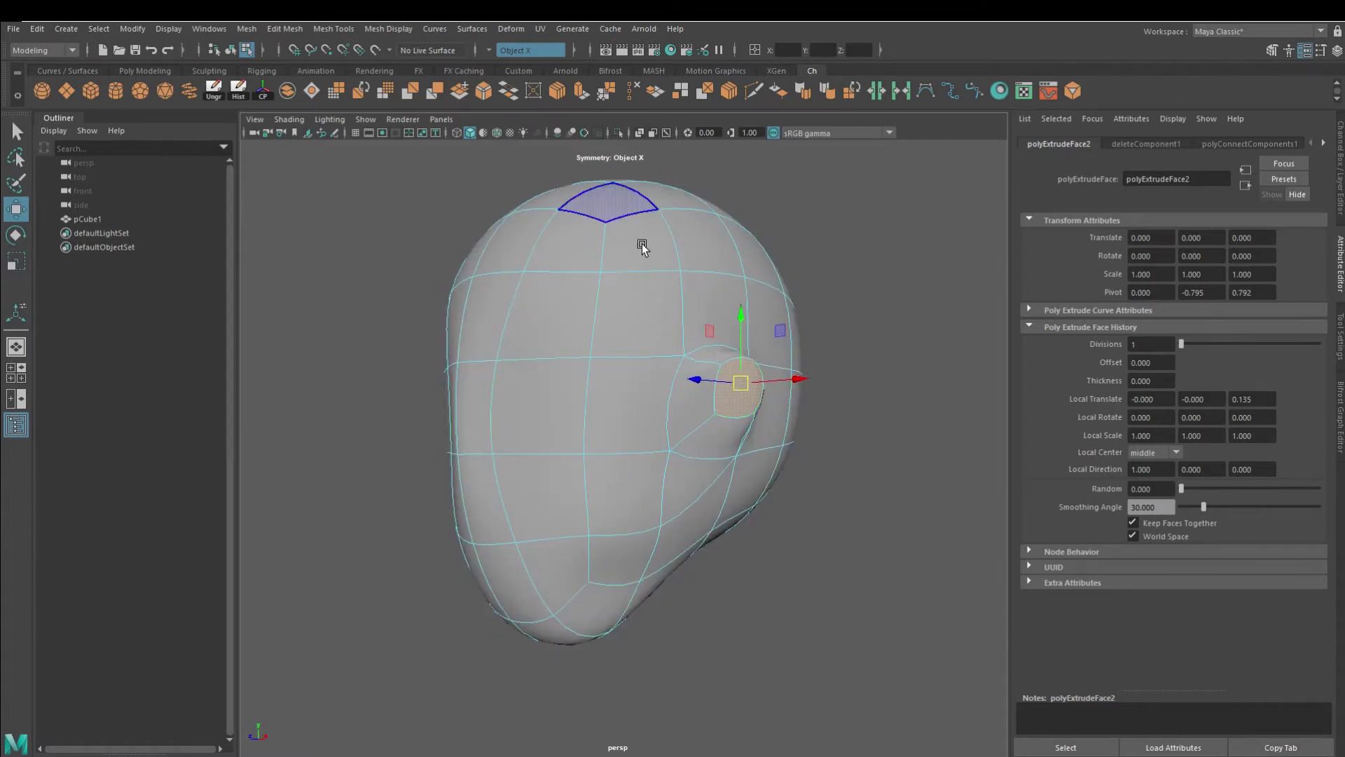
key("ctrl+z")
left_click(580, 90)
key("ctrl+z")
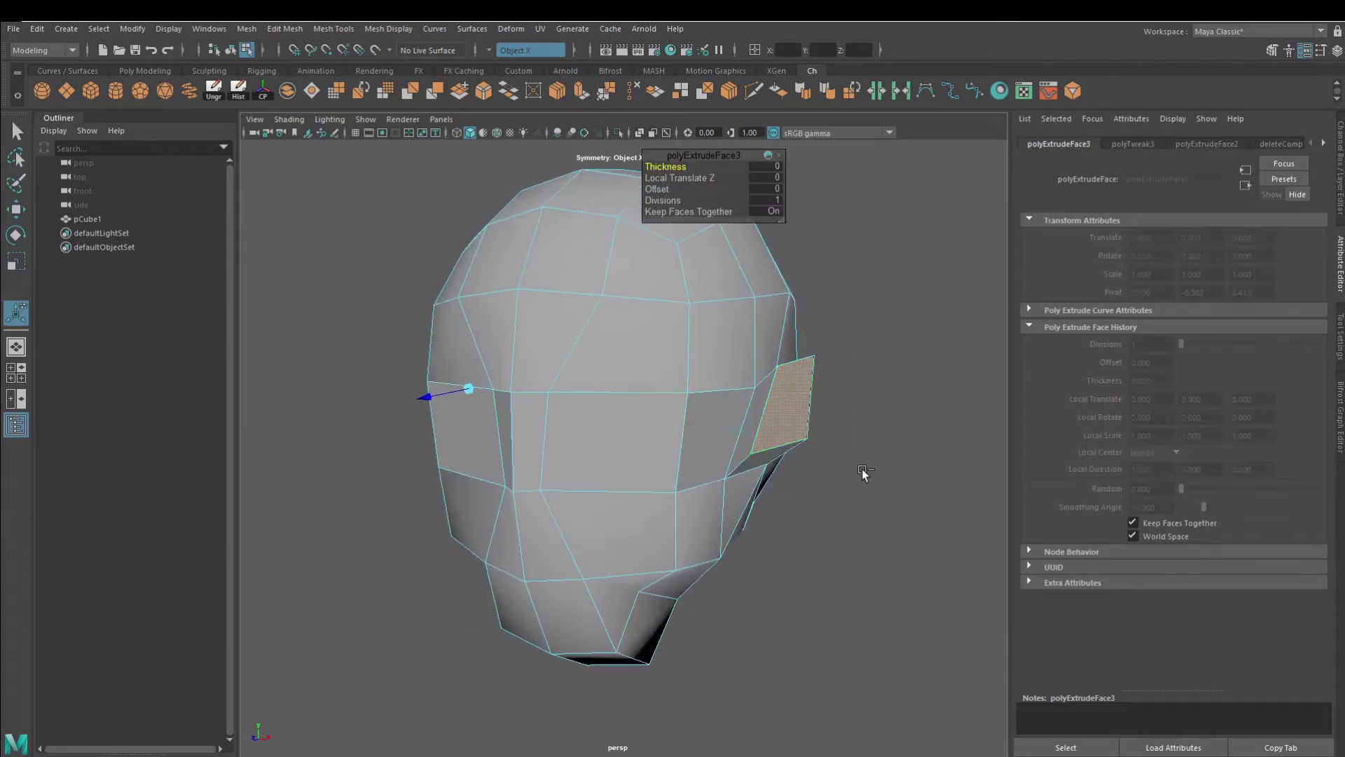
key("ctrl+z")
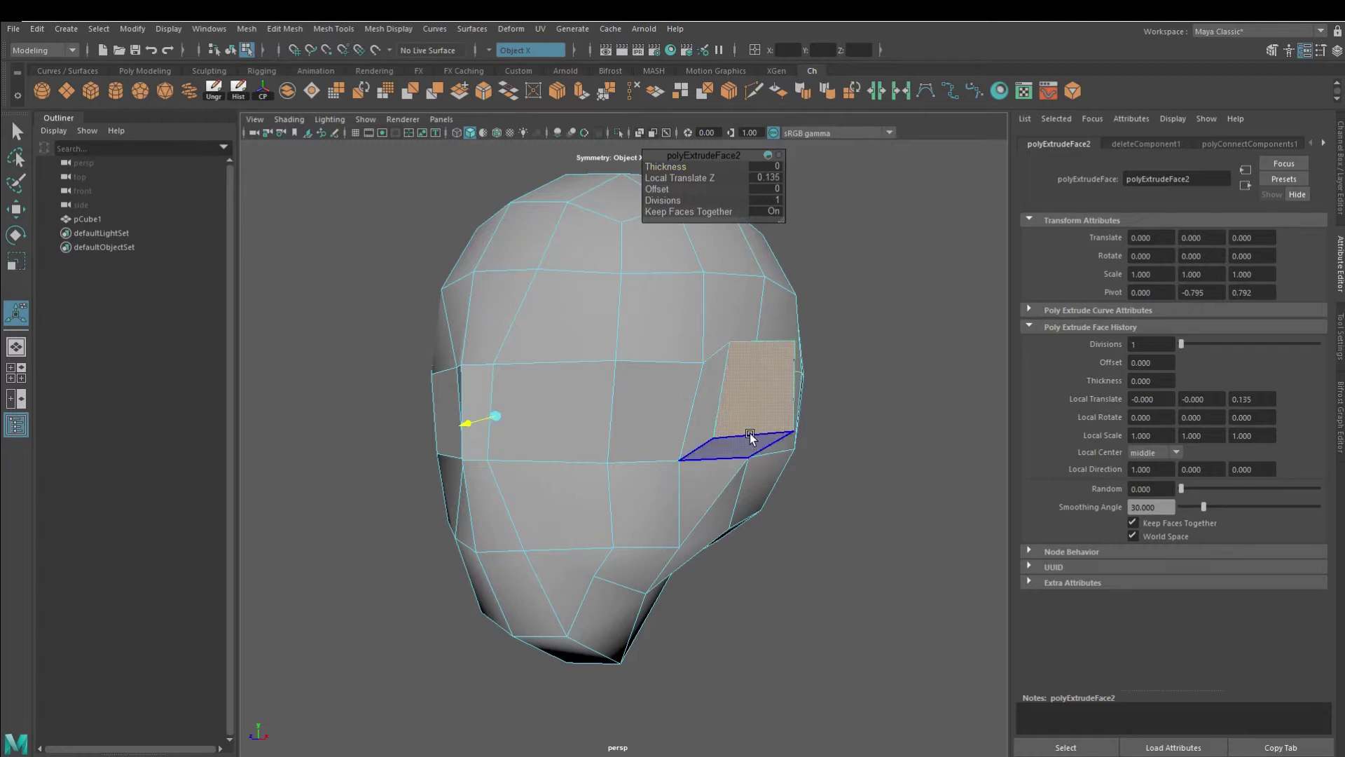
left_click(731, 458)
Re-extrude the side face into an ear bump and check it in smooth preview.
left_click(580, 89)
mouse_move(483, 428)
left_mouse_down("alt")
mouse_move(401, 438)
mouse_move(640, 480)
left_mouse_up("alt")
key("w")
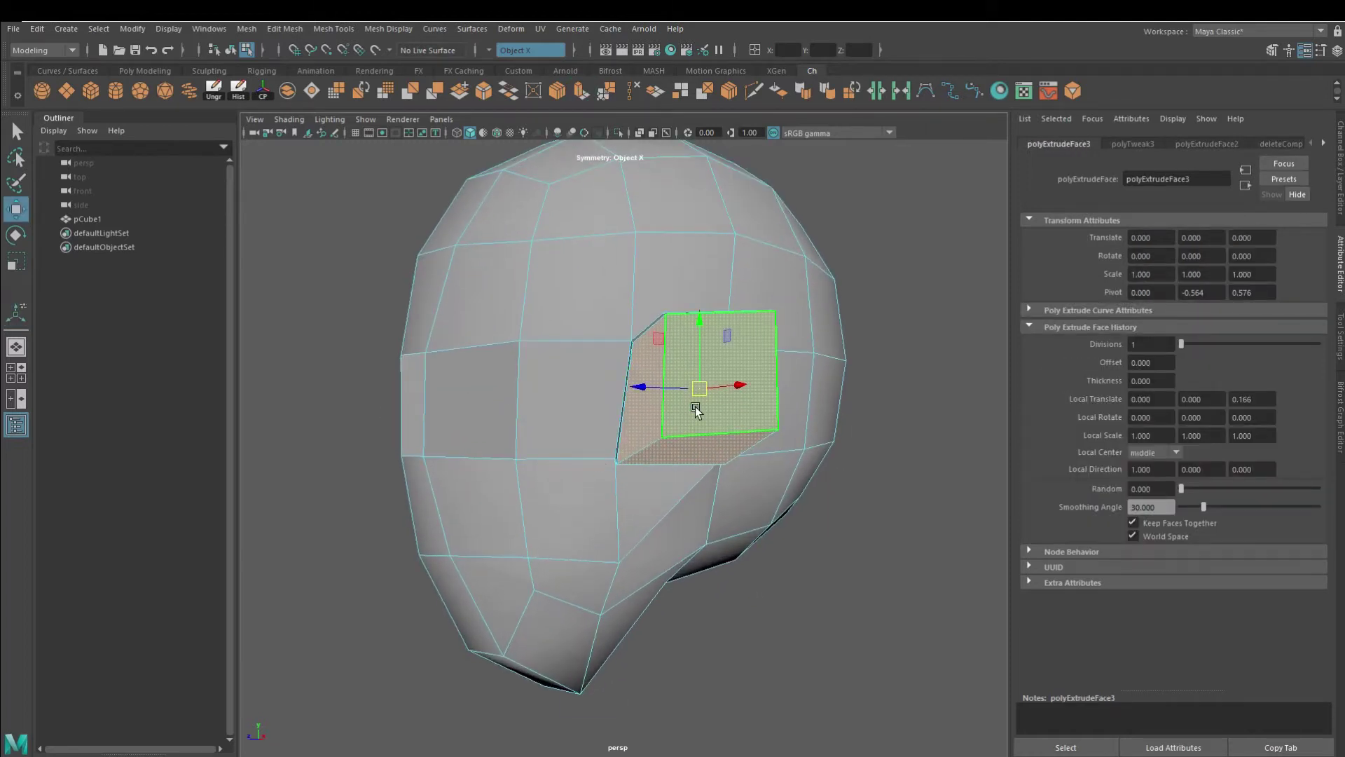
mouse_move(706, 380)
left_mouse_down("alt")
mouse_move(816, 434)
mouse_move(605, 385)
left_mouse_up("alt")
key("3")
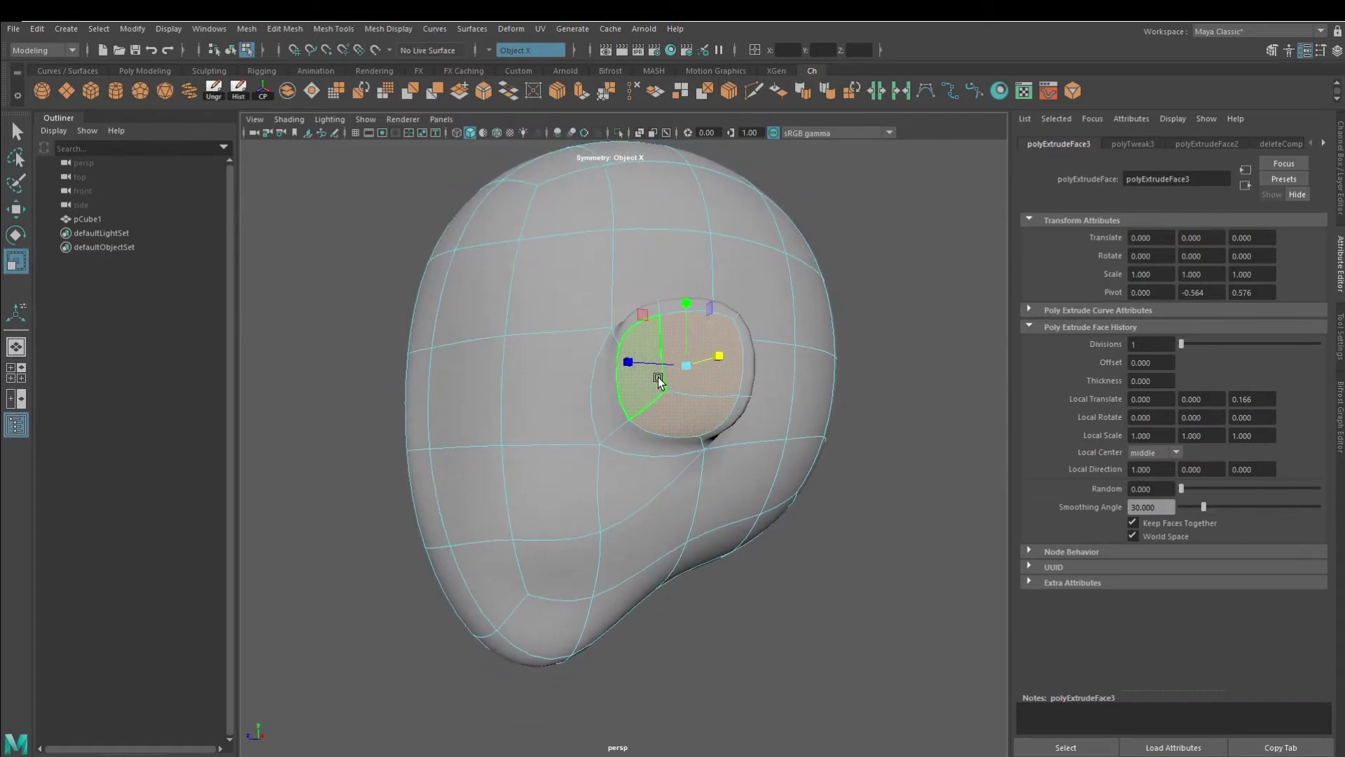
mouse_move(702, 372)
left_mouse_down("alt")
mouse_move(793, 402)
mouse_move(696, 420)
left_mouse_up("alt")
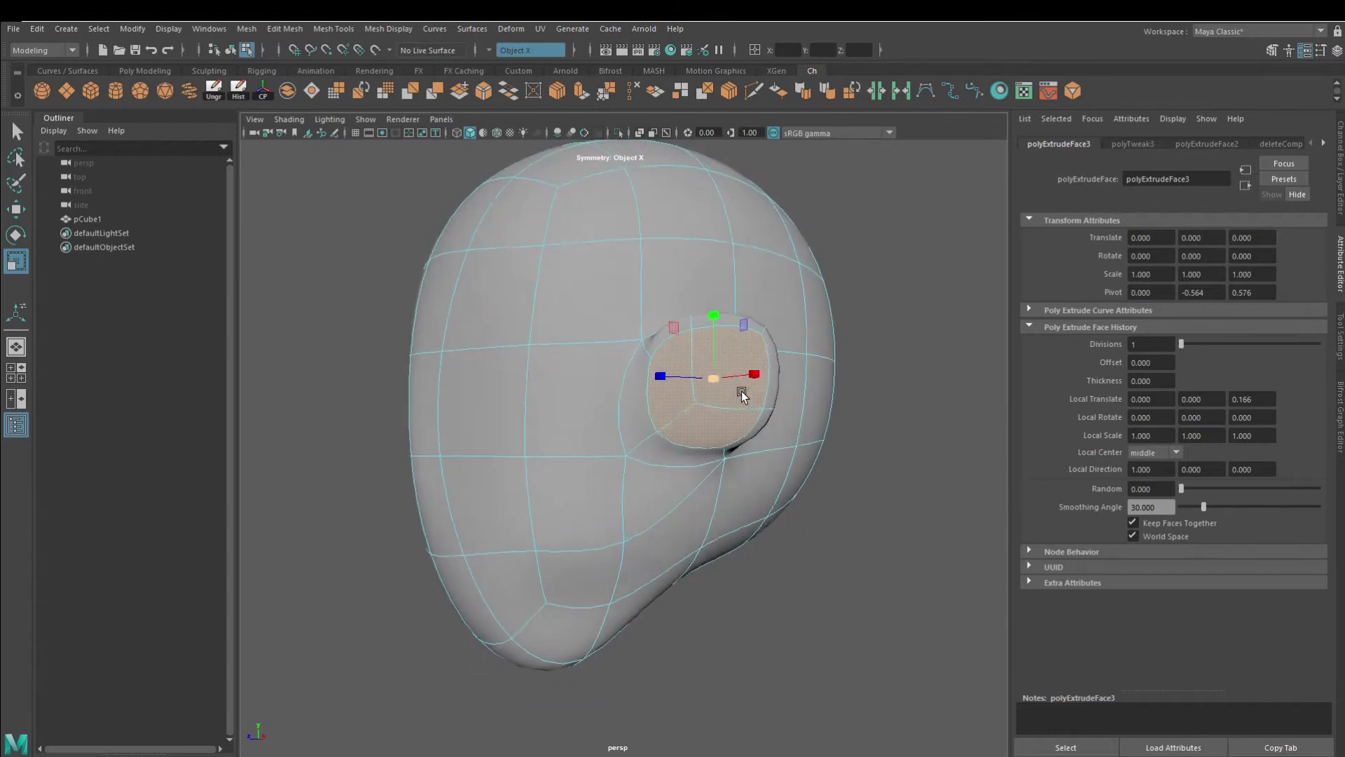
left_click(920, 526)
mouse_move(826, 494)
left_mouse_down("alt")
mouse_move(714, 356)
mouse_move(815, 400)
mouse_move(847, 363)
mouse_move(843, 328)
mouse_move(770, 519)
left_mouse_up("alt")
left_click(723, 341)
mouse_move(825, 475)
left_mouse_down("alt")
mouse_move(506, 477)
mouse_move(661, 444)
mouse_move(820, 354)
left_mouse_up("alt")
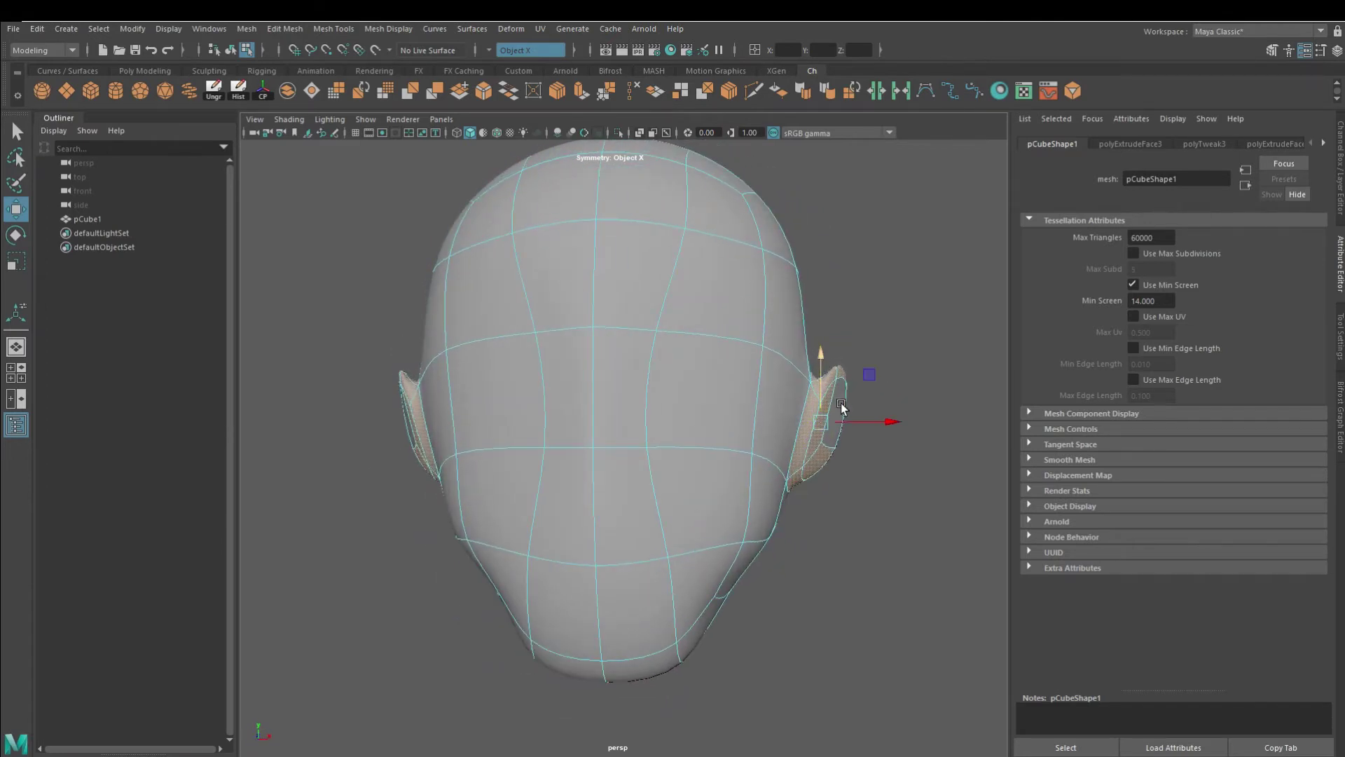
Pull the ear face further out sideways using the four-view layout.
key("space")
scroll(880, 331, "up", 2)
scroll(880, 362, "up", 2)
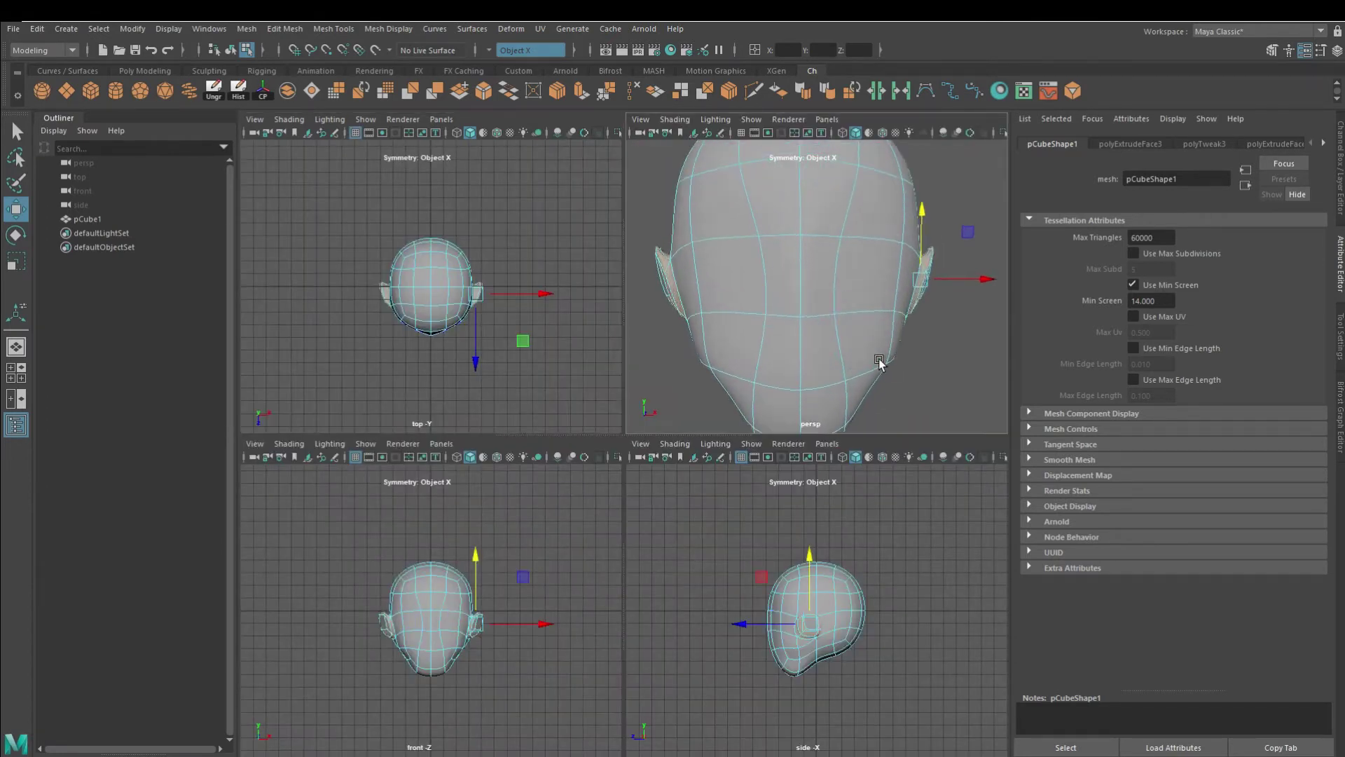
mouse_move(919, 218)
left_mouse_down("alt")
mouse_move(876, 238)
mouse_move(959, 280)
left_mouse_up("alt")
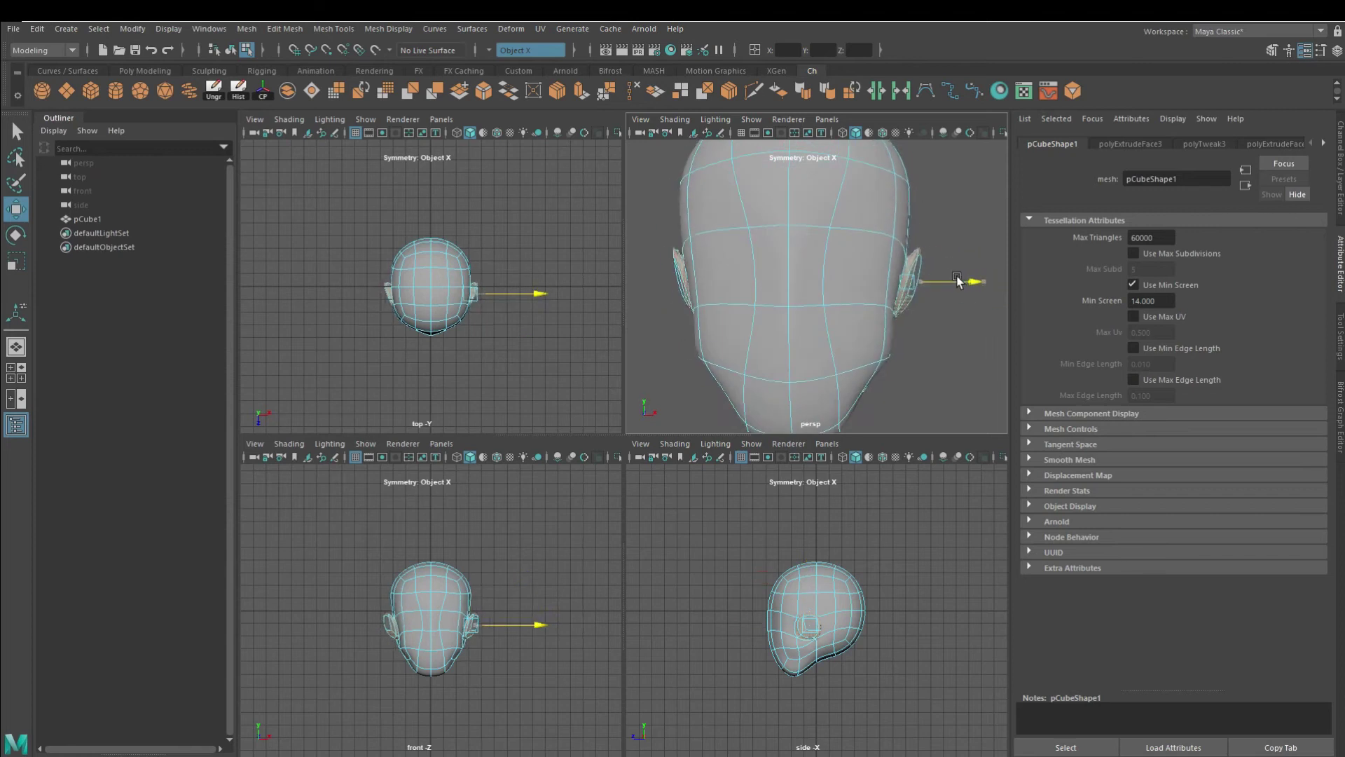
key("space")
mouse_move(817, 301)
left_mouse_down("alt")
mouse_move(775, 345)
mouse_move(854, 343)
mouse_move(885, 368)
left_mouse_up("alt")
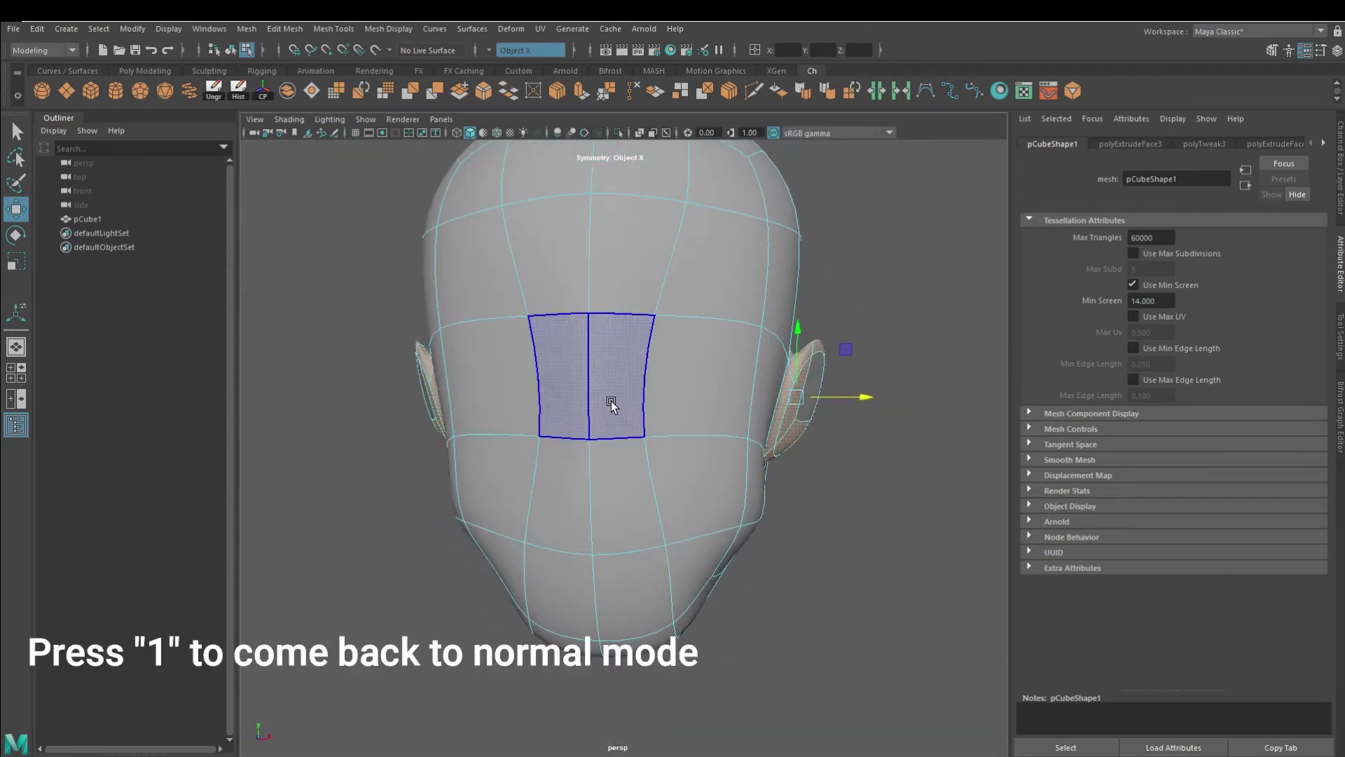
Back in cage display, extrude the two central front faces forward for the nose.
key("1")
left_click_drag(586, 465, 494, 435, "alt")
mouse_move(439, 471)
left_mouse_down()
mouse_move(411, 472)
mouse_move(582, 356)
mouse_move(557, 265)
mouse_move(583, 86)
mouse_move(594, 474)
mouse_move(477, 520)
mouse_move(535, 361)
mouse_move(762, 448)
mouse_move(556, 535)
left_mouse_up()
key("w")
left_click(541, 497)
Target-weld the vertex beside the nose onto its neighbouring vertex.
right_click_drag(557, 385, 546, 414)
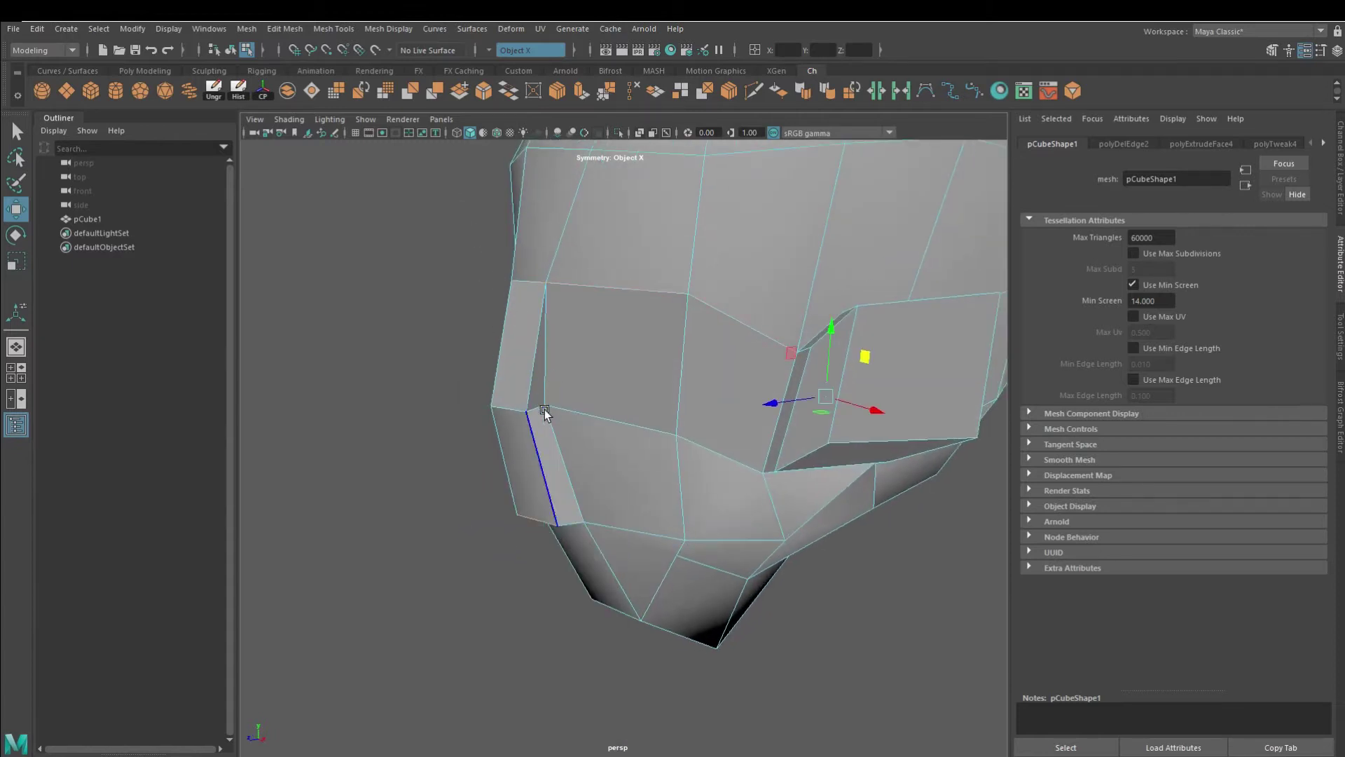
mouse_move(552, 409)
left_mouse_down("alt")
mouse_move(661, 361)
mouse_move(675, 390)
mouse_move(606, 264)
left_mouse_up("alt")
left_click(602, 266)
mouse_move(612, 399)
left_mouse_down()
mouse_move(681, 409)
mouse_move(681, 468)
left_mouse_up()
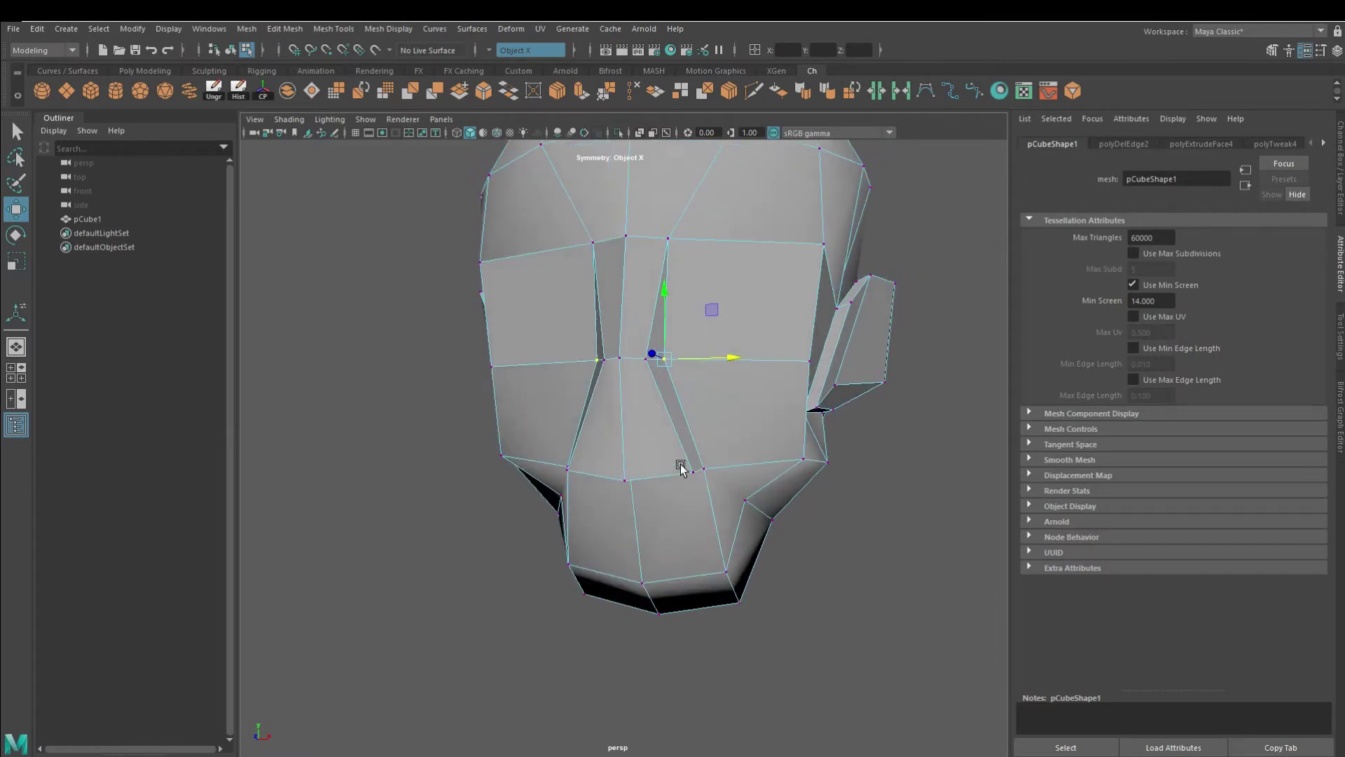
Extrude the nose side face and rotate it into a wedge shape.
right_click_drag(637, 379, 634, 410)
left_click(641, 410)
key("ctrl+e")
left_click_drag(642, 410, 550, 509, "alt")
scroll(549, 510, "up", 3)
key("w")
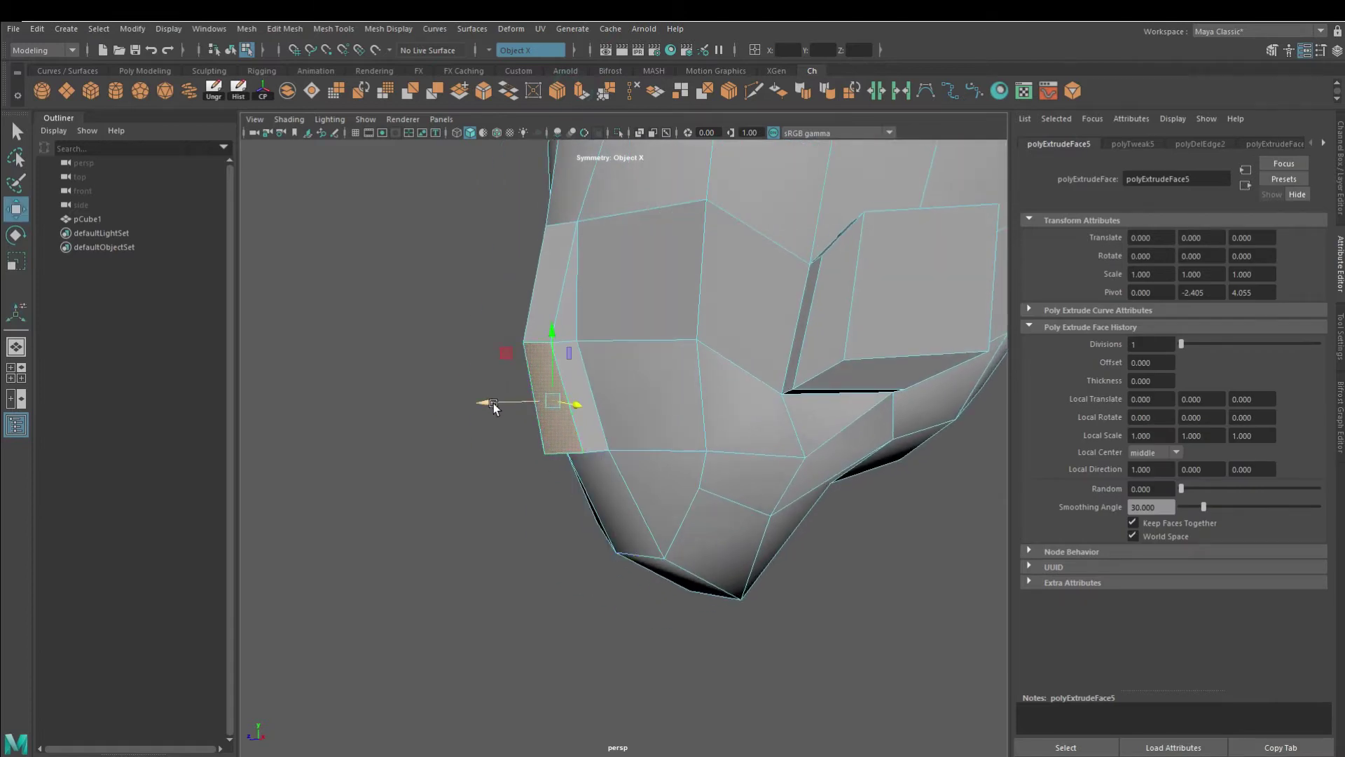
mouse_move(494, 354)
left_mouse_down("alt")
mouse_move(616, 412)
mouse_move(519, 394)
left_mouse_up("alt")
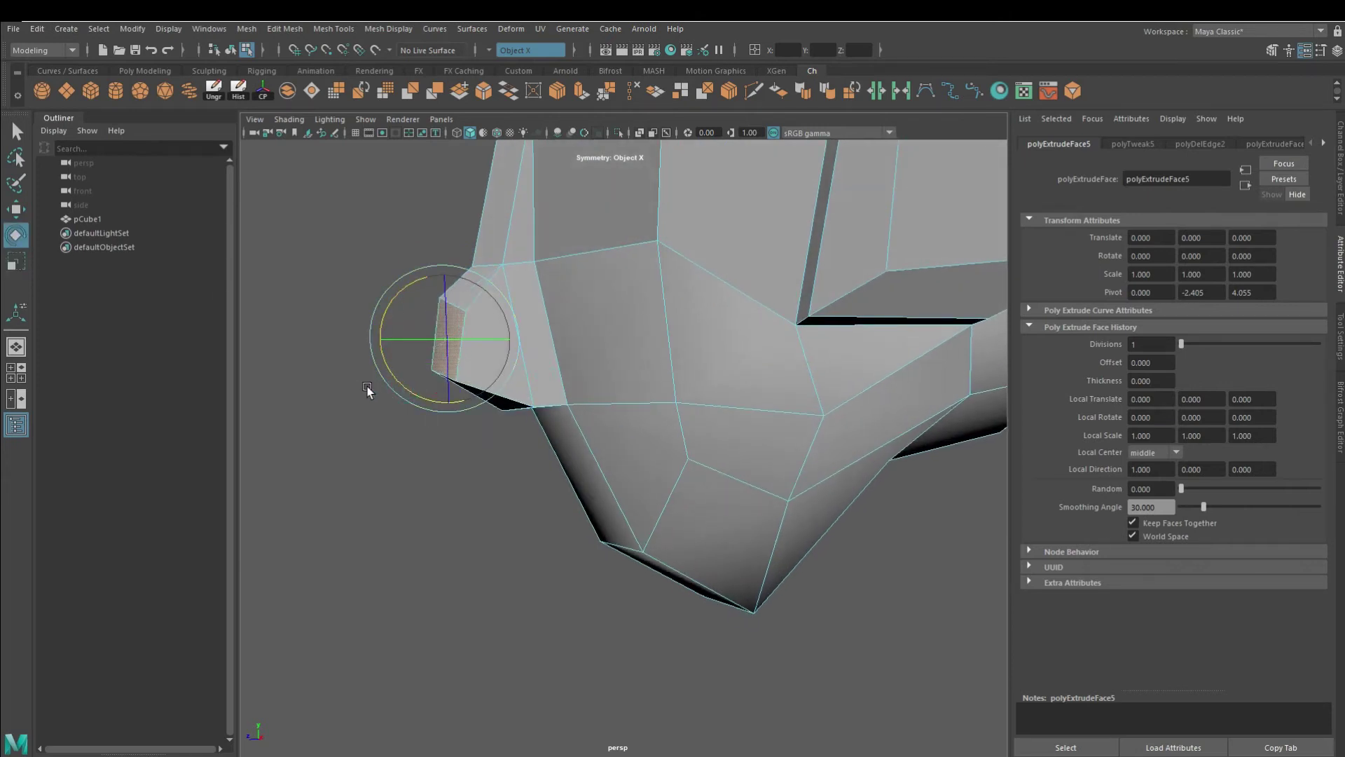
key("w")
mouse_move(397, 290)
left_mouse_down("alt")
mouse_move(526, 339)
mouse_move(468, 361)
mouse_move(486, 377)
mouse_move(467, 300)
mouse_move(596, 140)
left_mouse_up("alt")
Delete the nose's bottom edge, then extrude the face beneath the nose.
left_click(468, 361)
left_click(627, 89)
mouse_move(661, 340)
left_mouse_down("alt")
mouse_move(714, 280)
mouse_move(690, 274)
left_mouse_up("alt")
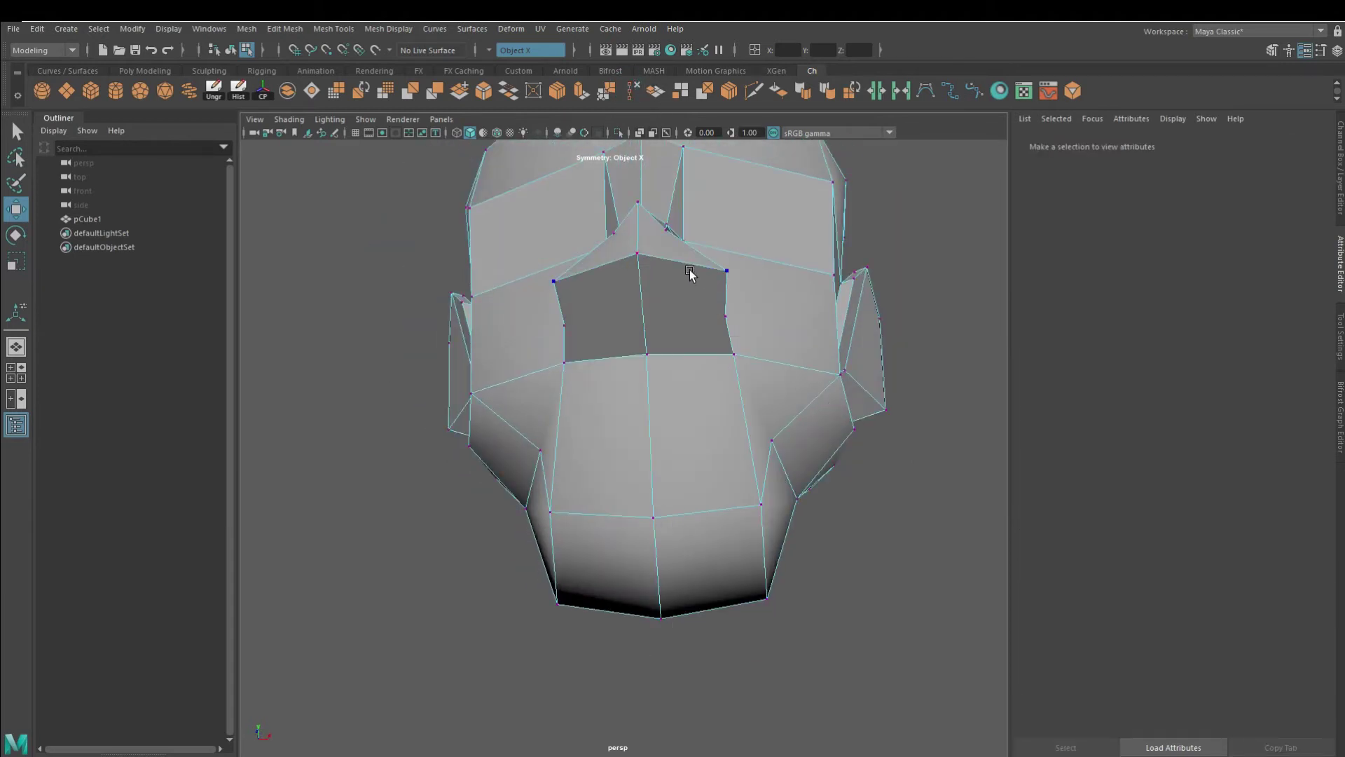
left_click(688, 325)
key("ctrl+e")
left_click_drag(688, 325, 691, 359, "alt")
Scale the under-nose faces inward to 0.617 and extrude them again for nostrils.
mouse_move(560, 361)
left_mouse_down()
mouse_move(518, 364)
mouse_move(533, 392)
left_mouse_up()
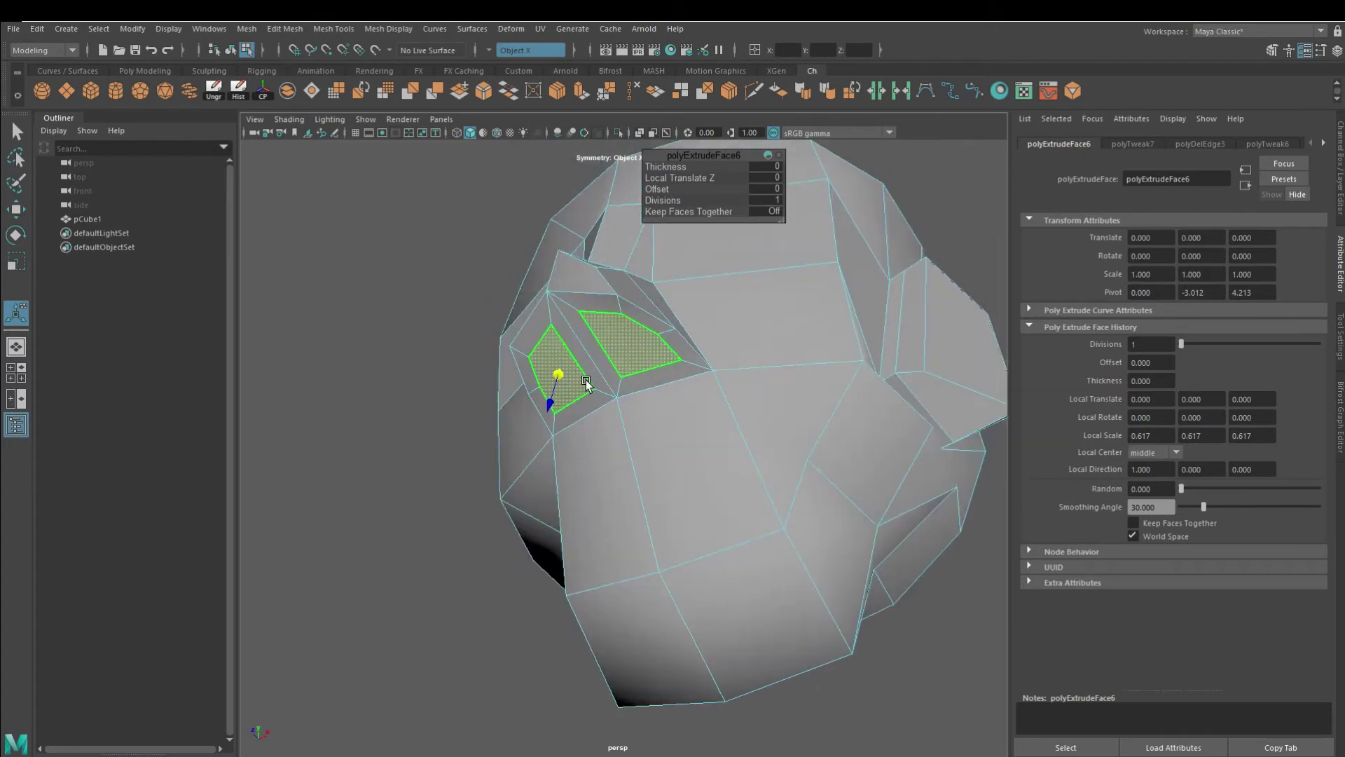
key("w")
left_click_drag(689, 319, 684, 342, "alt")
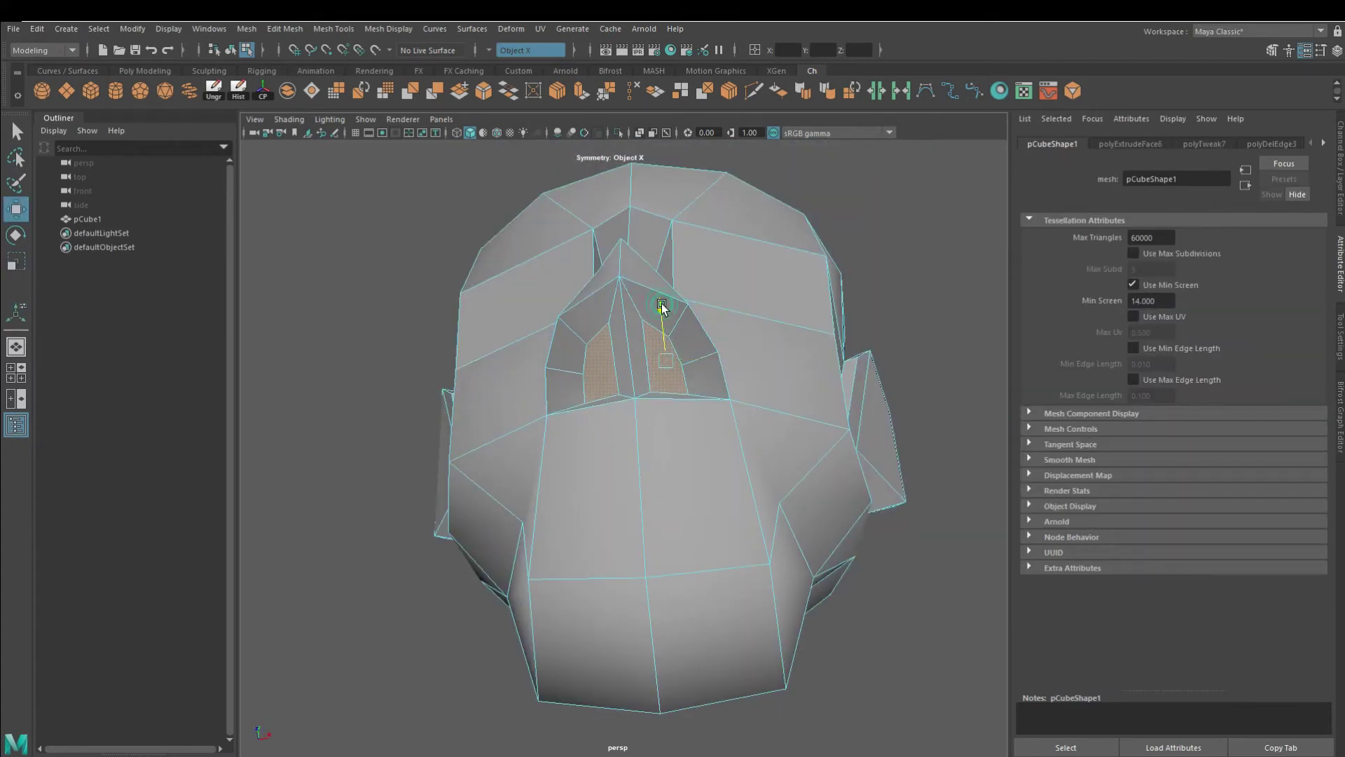
key("ctrl+e")
left_click_drag(652, 409, 556, 385, "alt")
mouse_move(556, 329)
left_mouse_down("alt")
mouse_move(617, 364)
mouse_move(666, 291)
mouse_move(646, 419)
mouse_move(422, 461)
left_mouse_up("alt")
key("3")
scroll(654, 390, "down", 3)
key("1")
Extrude and flatten the mouth faces, then push the lip faces inward to -1.61.
key("ctrl+e")
key("r")
left_click_drag(688, 447, 687, 483)
mouse_move(687, 484)
left_mouse_down("alt")
mouse_move(667, 501)
mouse_move(821, 451)
mouse_move(635, 417)
mouse_move(734, 440)
mouse_move(662, 464)
mouse_move(692, 312)
left_mouse_up("alt")
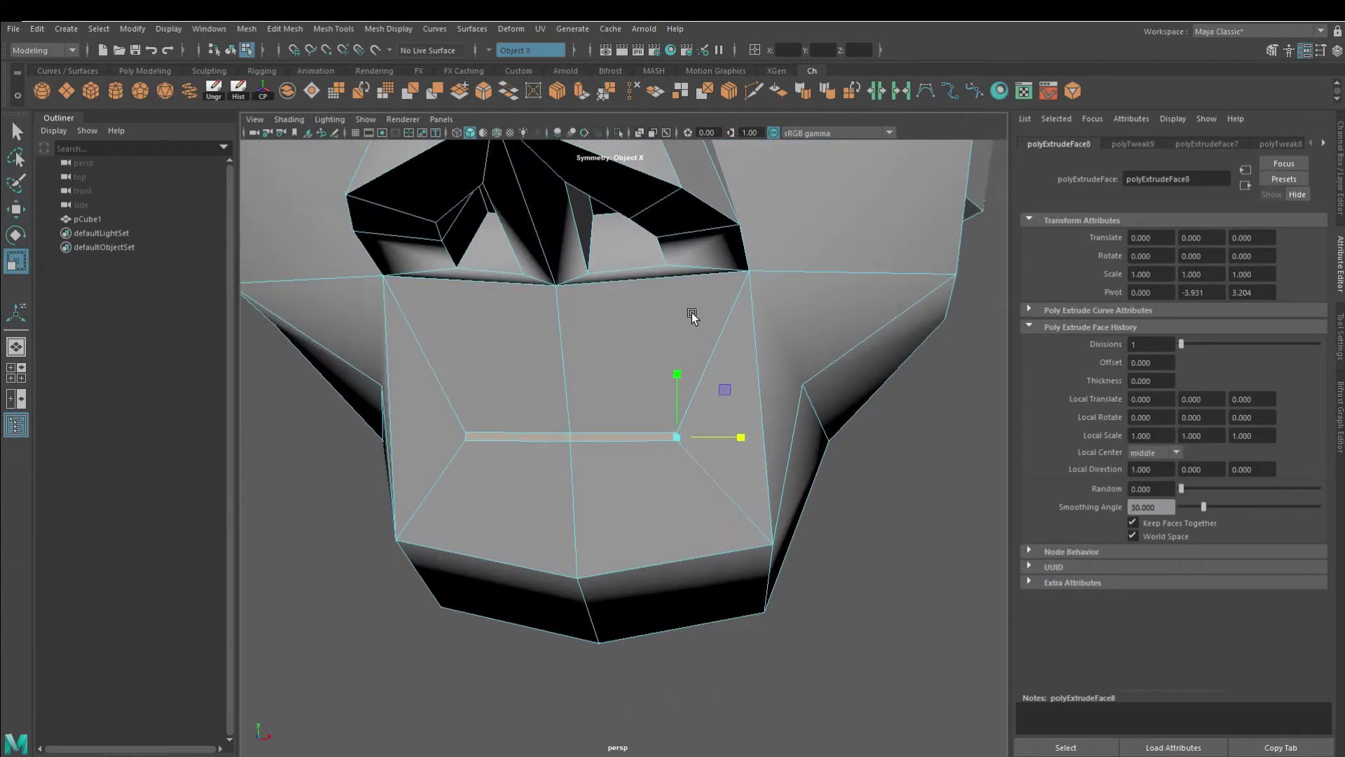
key("w")
left_click(707, 441)
right_click(566, 436)
mouse_move(566, 436)
left_mouse_down("alt")
mouse_move(514, 494)
mouse_move(575, 448)
mouse_move(526, 435)
mouse_move(667, 444)
mouse_move(586, 436)
mouse_move(600, 420)
mouse_move(562, 422)
mouse_move(535, 400)
mouse_move(645, 295)
left_mouse_up("alt")
key("ctrl+e")
scroll(585, 436, "down", 4)
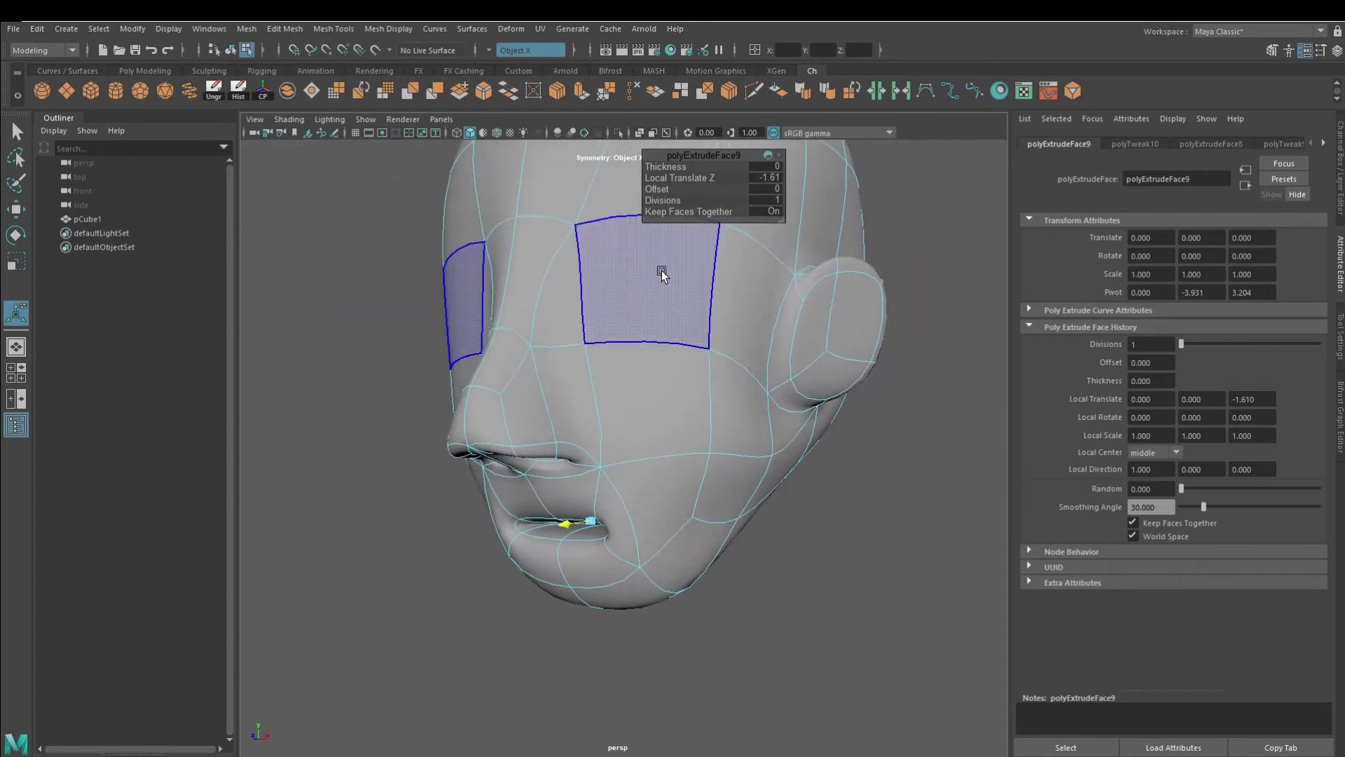
Select the cheek faces and add two connecting edge loops through them.
left_click(651, 308)
key("1")
left_click(653, 384, "shift")
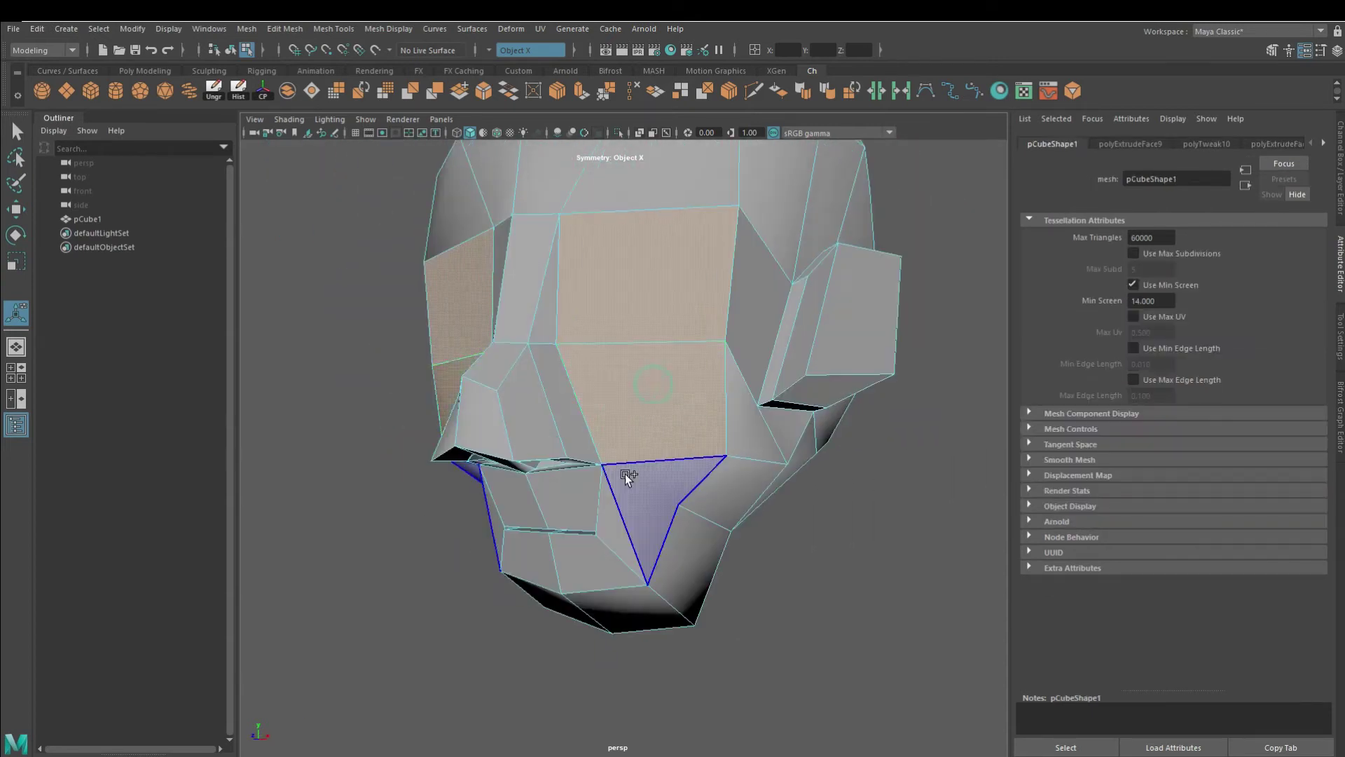
mouse_move(508, 536)
left_mouse_down("alt")
mouse_move(616, 505)
mouse_move(604, 403)
left_mouse_up("alt")
scroll(721, 476, "up", 5)
scroll(707, 454, "down", 3)
left_click(560, 98)
mouse_move(721, 471)
left_mouse_down("alt")
mouse_move(818, 502)
mouse_move(603, 321)
left_mouse_up("alt")
left_click(559, 96)
mouse_move(616, 435)
left_mouse_down("alt")
mouse_move(640, 490)
mouse_move(745, 478)
mouse_move(713, 288)
mouse_move(680, 365)
mouse_move(684, 511)
mouse_move(703, 535)
mouse_move(685, 580)
mouse_move(724, 580)
mouse_move(621, 517)
mouse_move(651, 491)
mouse_move(616, 616)
left_mouse_up("alt")
Turn on smooth preview and inspect the mouth and lips from several angles.
key("3")
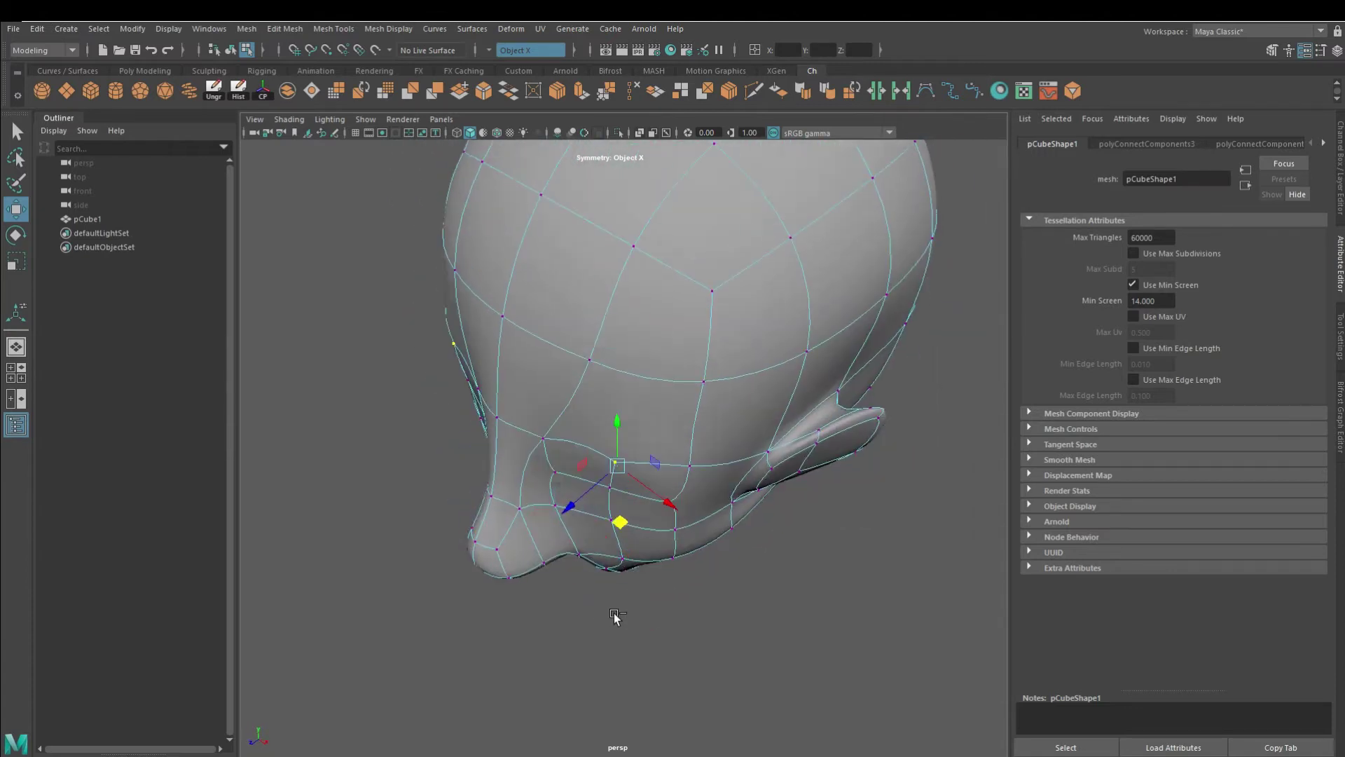
mouse_move(712, 515)
left_mouse_down("alt")
mouse_move(717, 557)
mouse_move(759, 521)
mouse_move(701, 589)
mouse_move(748, 380)
mouse_move(707, 532)
mouse_move(692, 477)
mouse_move(682, 595)
left_mouse_up("alt")
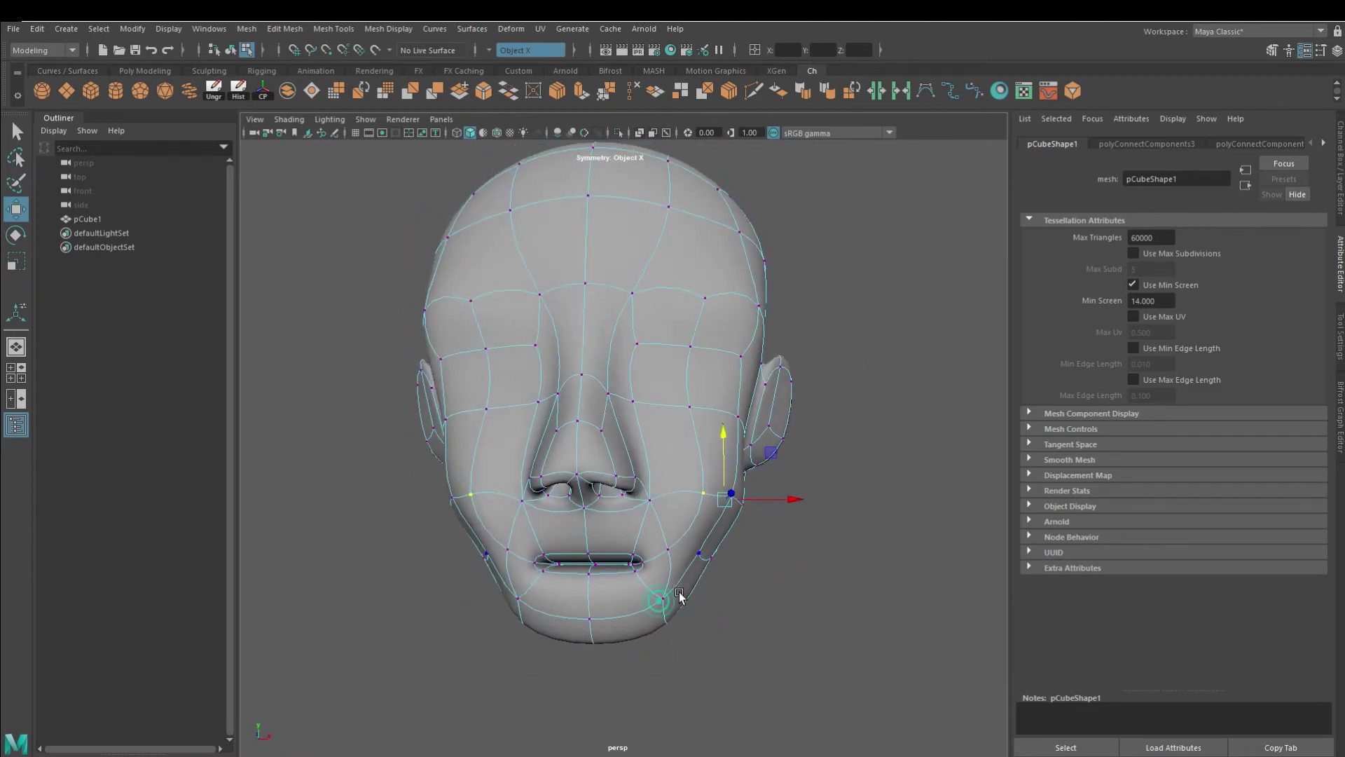
right_click_drag(682, 595, 766, 294, "alt")
left_click_drag(606, 532, 605, 470, "alt")
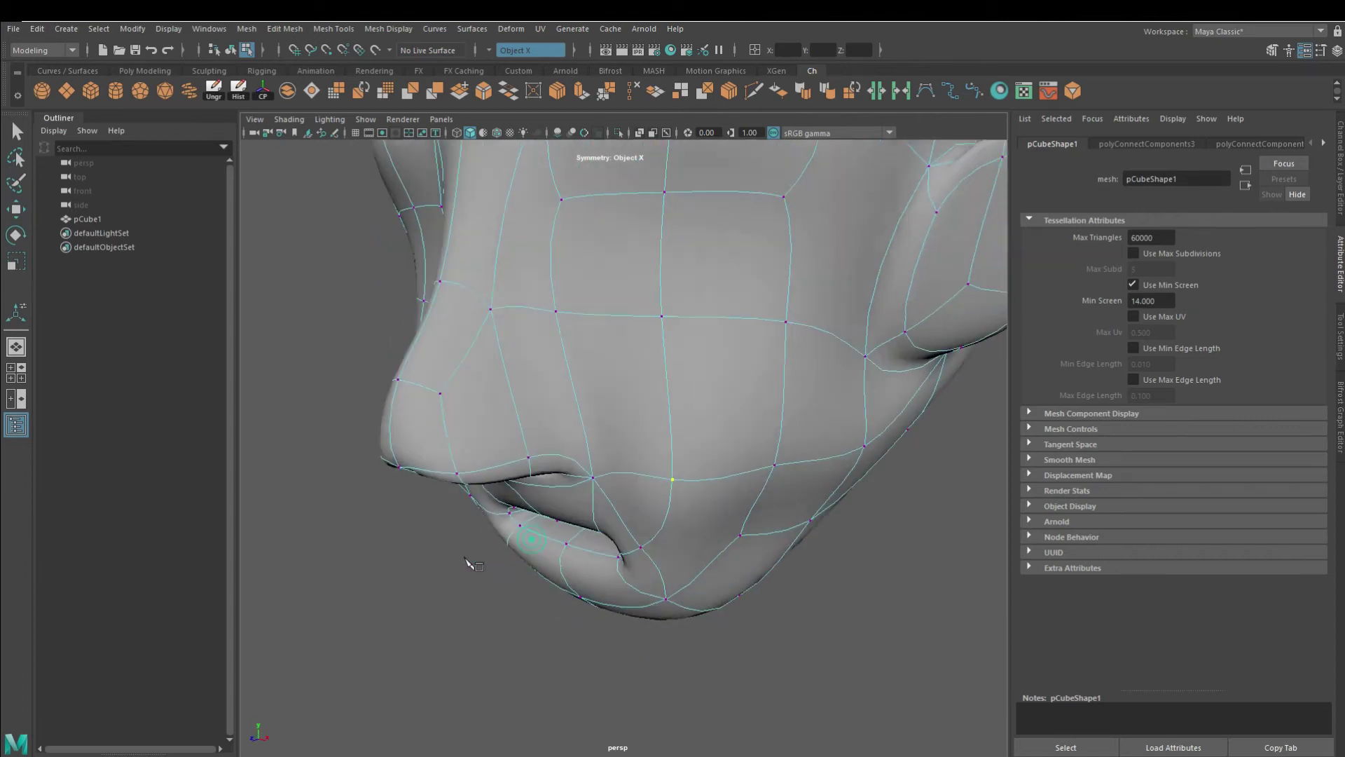
mouse_move(630, 521)
left_mouse_down("alt")
mouse_move(775, 546)
mouse_move(730, 540)
left_mouse_up("alt")
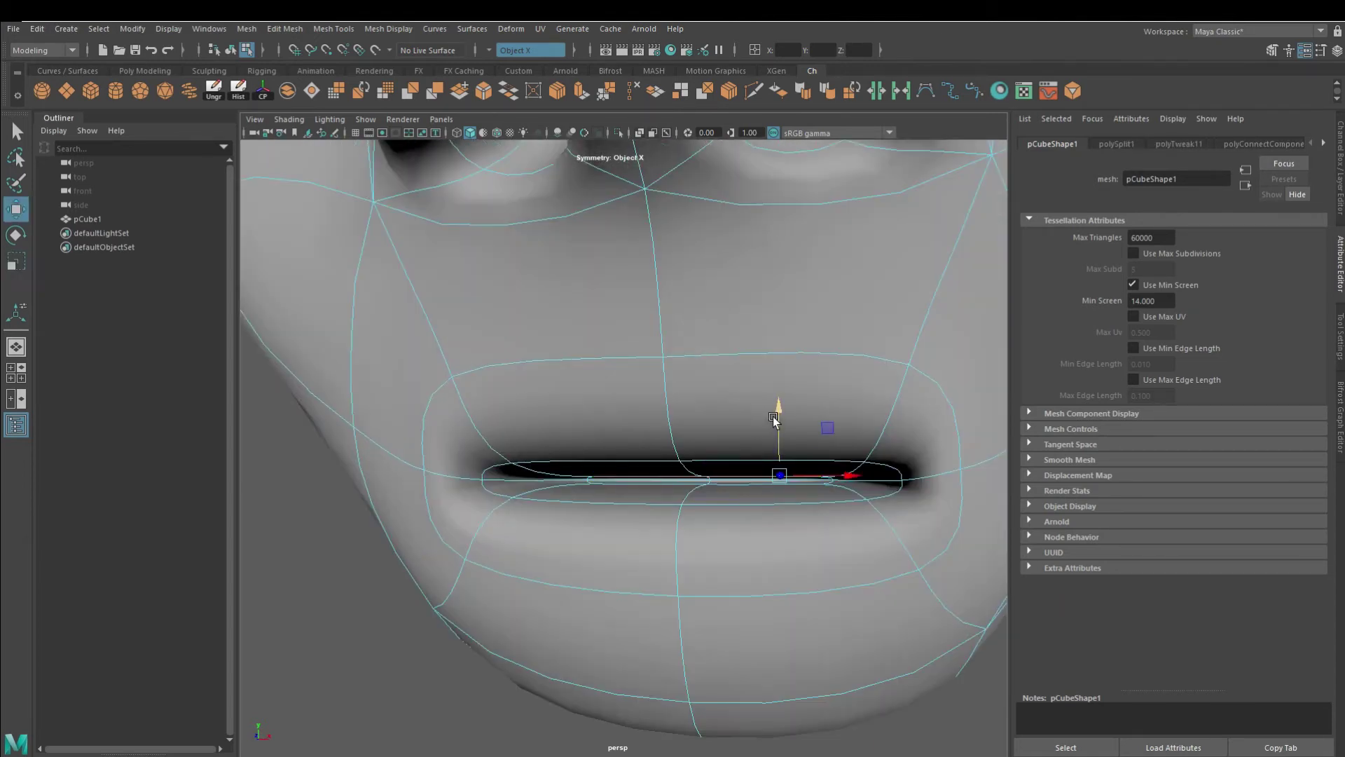
mouse_move(777, 456)
left_mouse_down("alt")
mouse_move(696, 450)
mouse_move(683, 470)
mouse_move(574, 471)
mouse_move(728, 566)
left_mouse_up("alt")
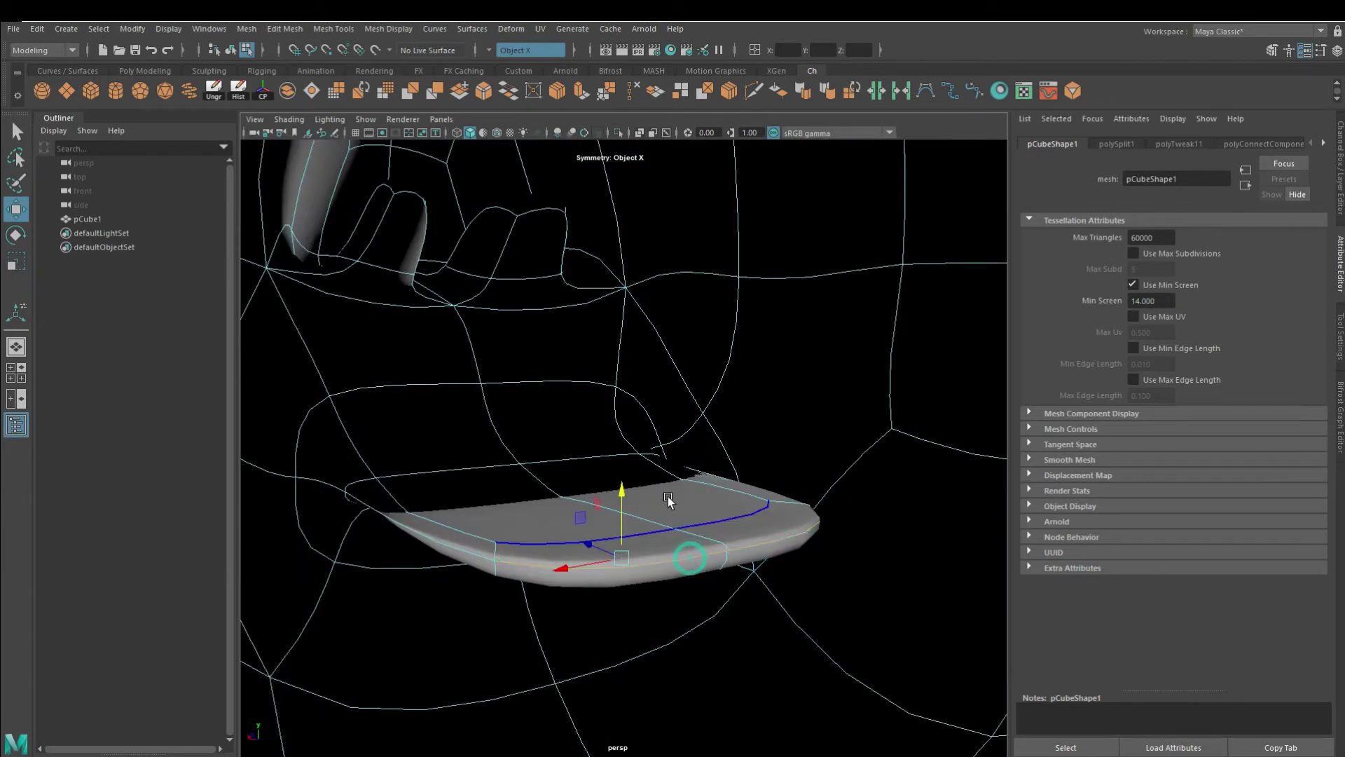
mouse_move(608, 436)
left_mouse_down("alt")
mouse_move(486, 490)
mouse_move(585, 489)
mouse_move(616, 462)
mouse_move(527, 465)
mouse_move(651, 390)
mouse_move(554, 364)
mouse_move(490, 399)
mouse_move(701, 533)
mouse_move(817, 558)
mouse_move(841, 231)
mouse_move(494, 533)
left_mouse_up("alt")
scroll(527, 465, "down", 3)
mouse_move(584, 503)
left_mouse_down("alt")
mouse_move(705, 465)
mouse_move(805, 505)
mouse_move(490, 462)
mouse_move(652, 418)
left_mouse_up("alt")
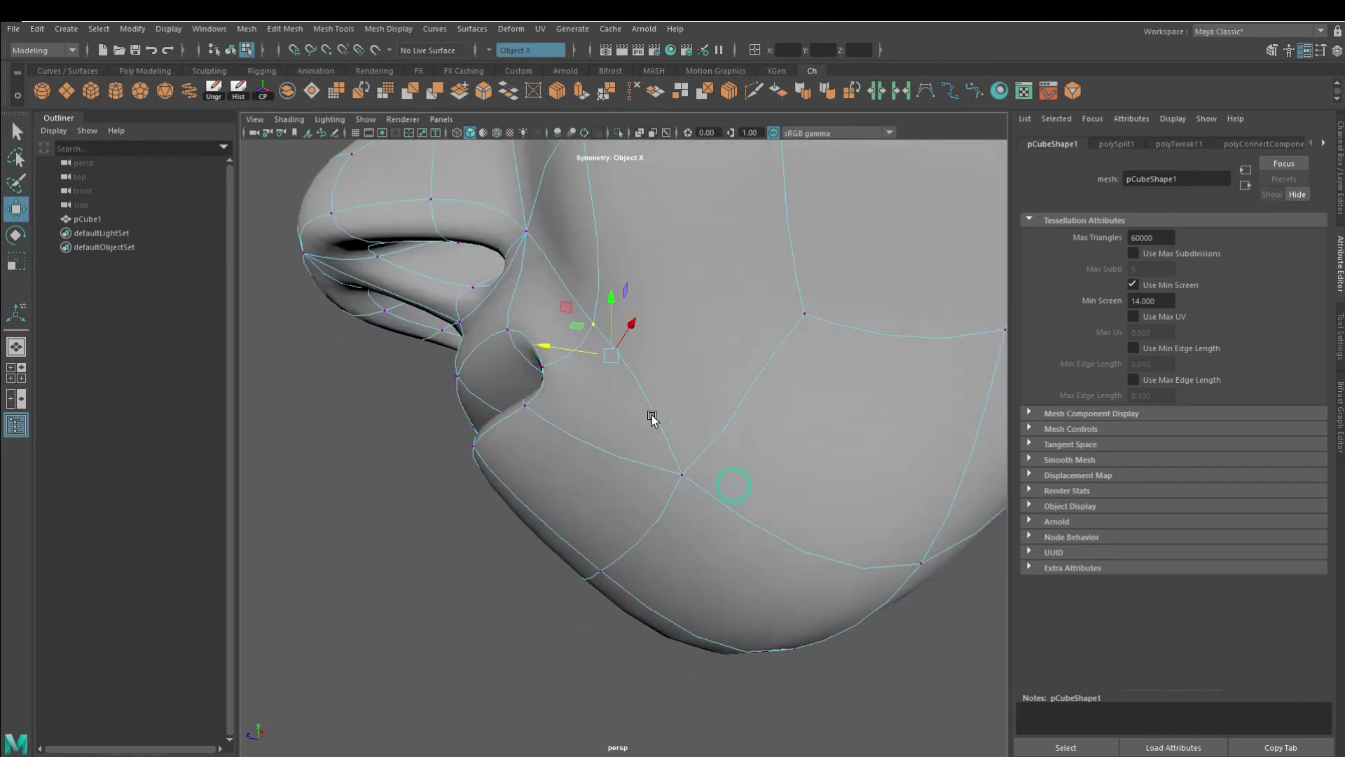
mouse_move(552, 371)
left_mouse_down("alt")
mouse_move(646, 460)
mouse_move(666, 421)
mouse_move(615, 384)
mouse_move(664, 415)
left_mouse_up("alt")
mouse_move(548, 435)
left_mouse_down("alt")
mouse_move(567, 455)
mouse_move(796, 511)
mouse_move(659, 499)
left_mouse_up("alt")
mouse_move(636, 366)
left_mouse_down("alt")
mouse_move(703, 537)
mouse_move(871, 460)
mouse_move(729, 429)
left_mouse_up("alt")
Move the lip vertices to open the mouth and select the lip-corner faces.
left_click_drag(727, 382, 719, 424)
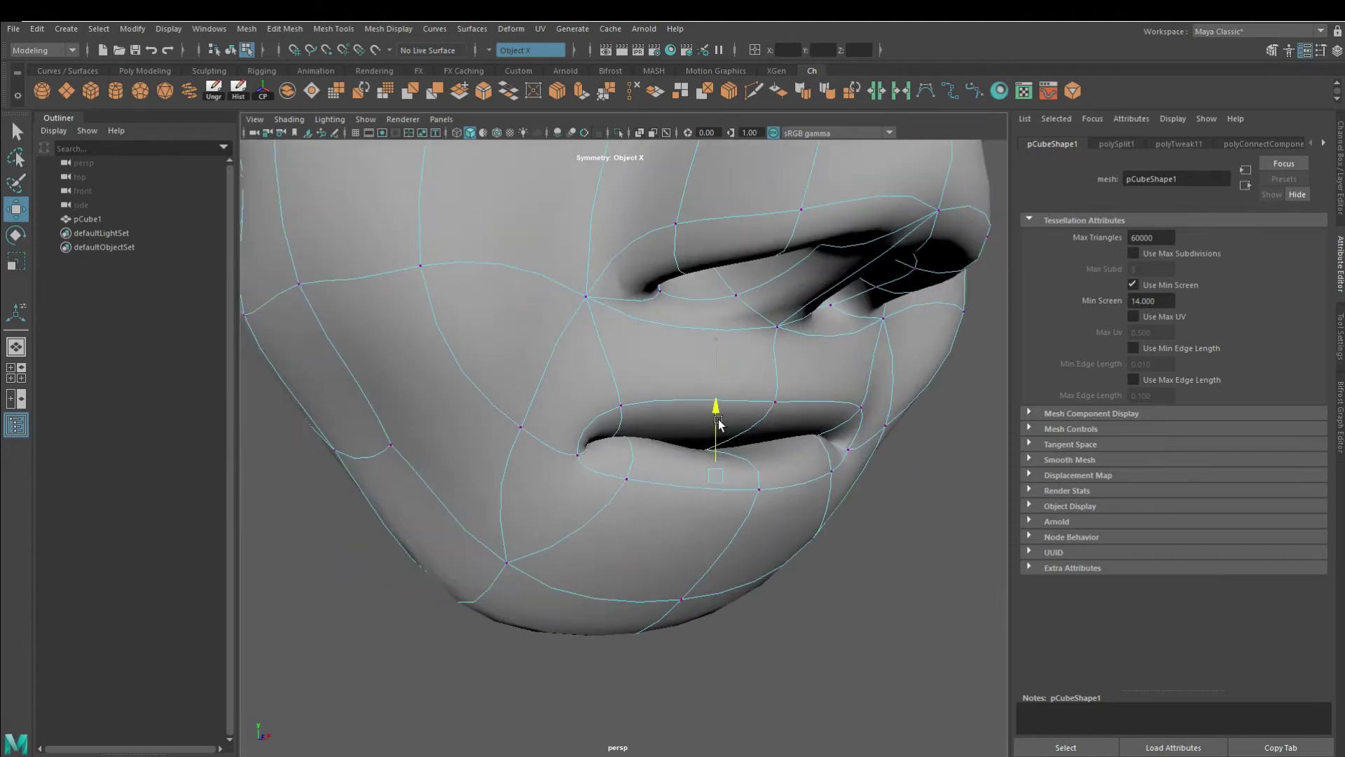
mouse_move(812, 333)
left_mouse_down("alt")
mouse_move(672, 406)
mouse_move(703, 430)
left_mouse_up("alt")
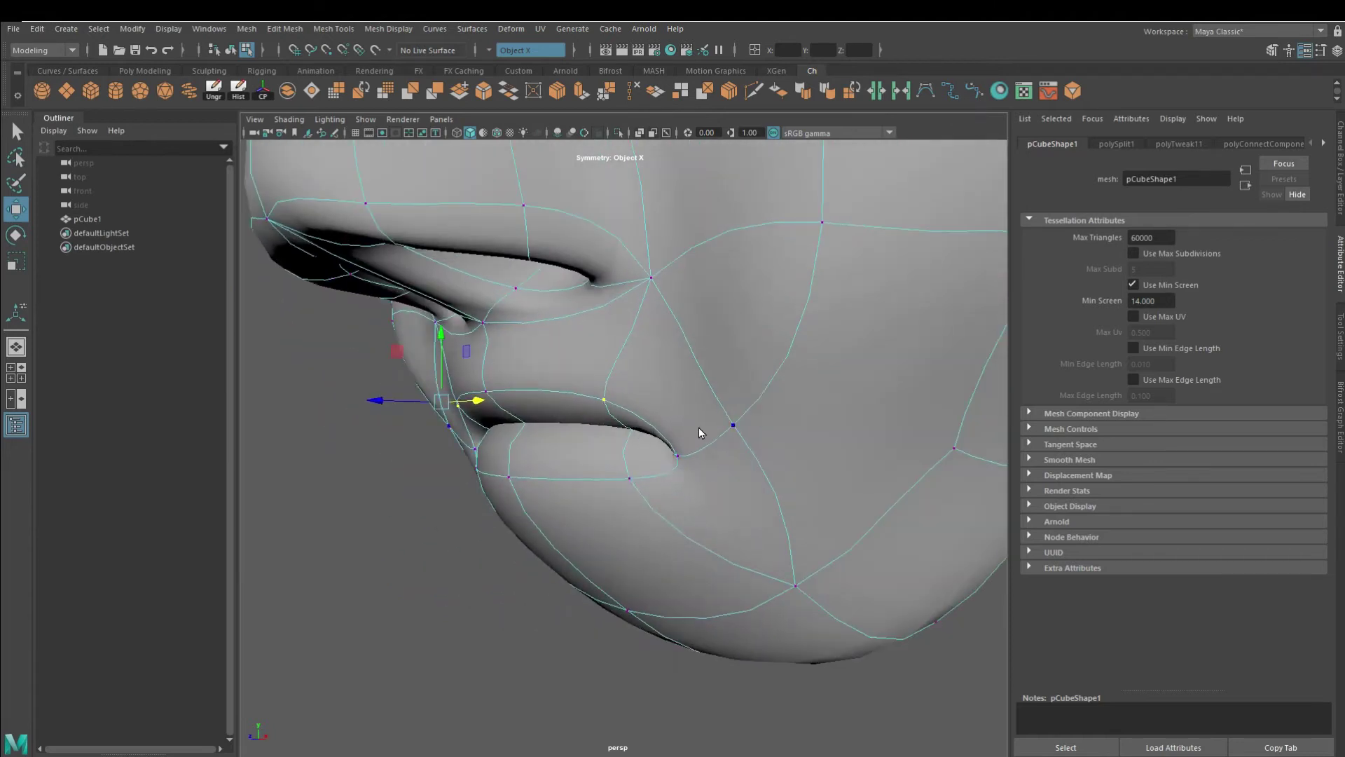
key("F8")
left_click(780, 658)
scroll(779, 657, "up", 3)
left_click(791, 440)
mouse_move(839, 350)
left_mouse_down("alt")
mouse_move(721, 457)
mouse_move(471, 405)
mouse_move(589, 464)
left_mouse_up("alt")
left_click_drag(560, 398, 491, 421, "alt")
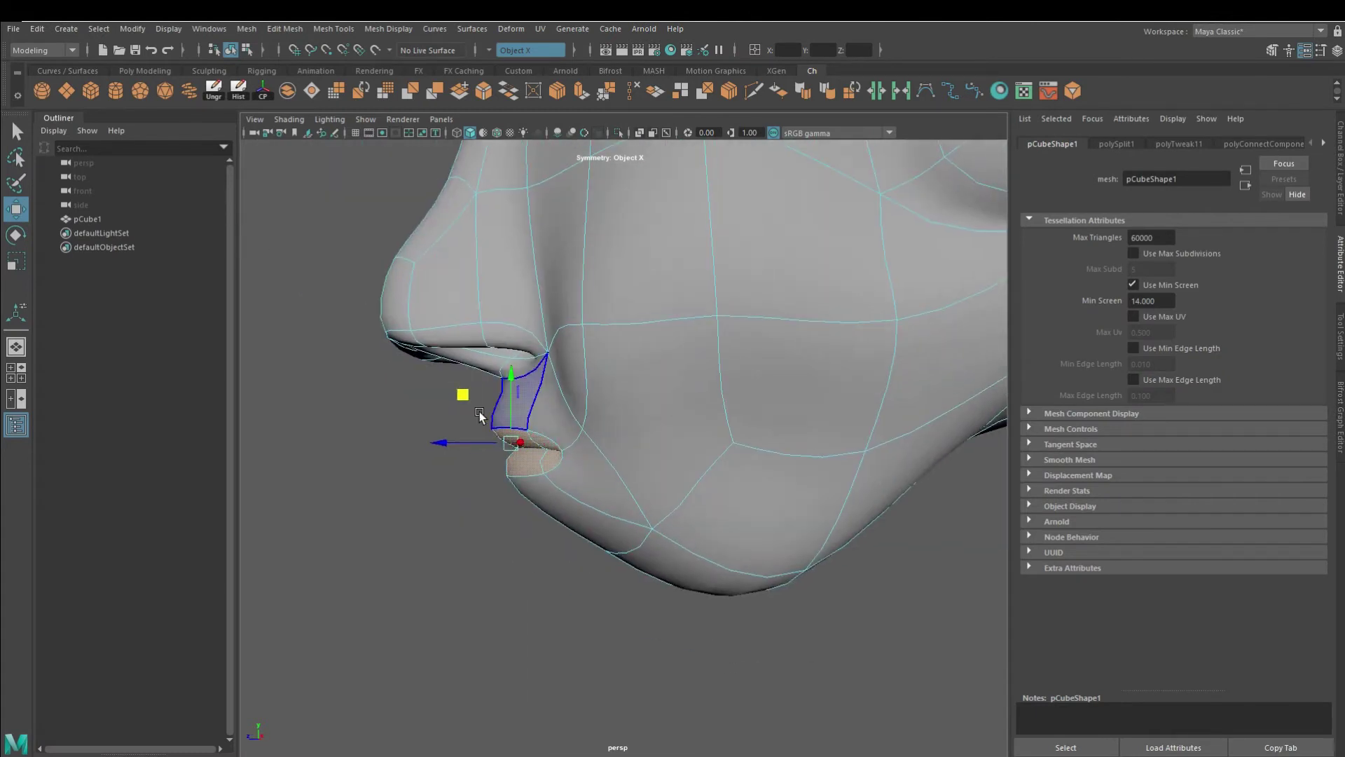
left_click(571, 641)
mouse_move(571, 641)
left_mouse_down("alt")
mouse_move(729, 538)
mouse_move(736, 376)
left_mouse_up("alt")
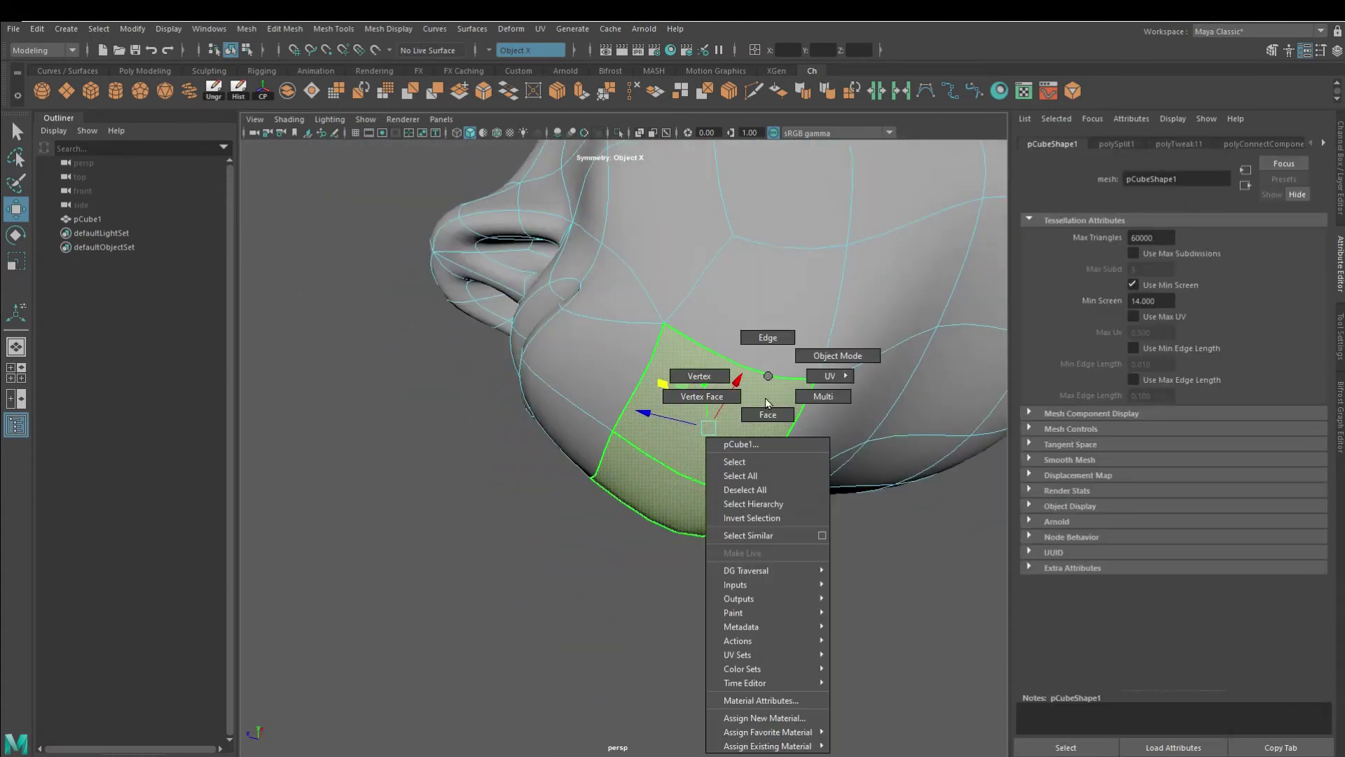
right_click_drag(736, 375, 764, 365)
left_click_drag(764, 364, 608, 557, "alt")
mouse_move(492, 459)
left_mouse_down("alt")
mouse_move(669, 419)
mouse_move(532, 442)
mouse_move(701, 546)
mouse_move(696, 479)
mouse_move(721, 490)
left_mouse_up("alt")
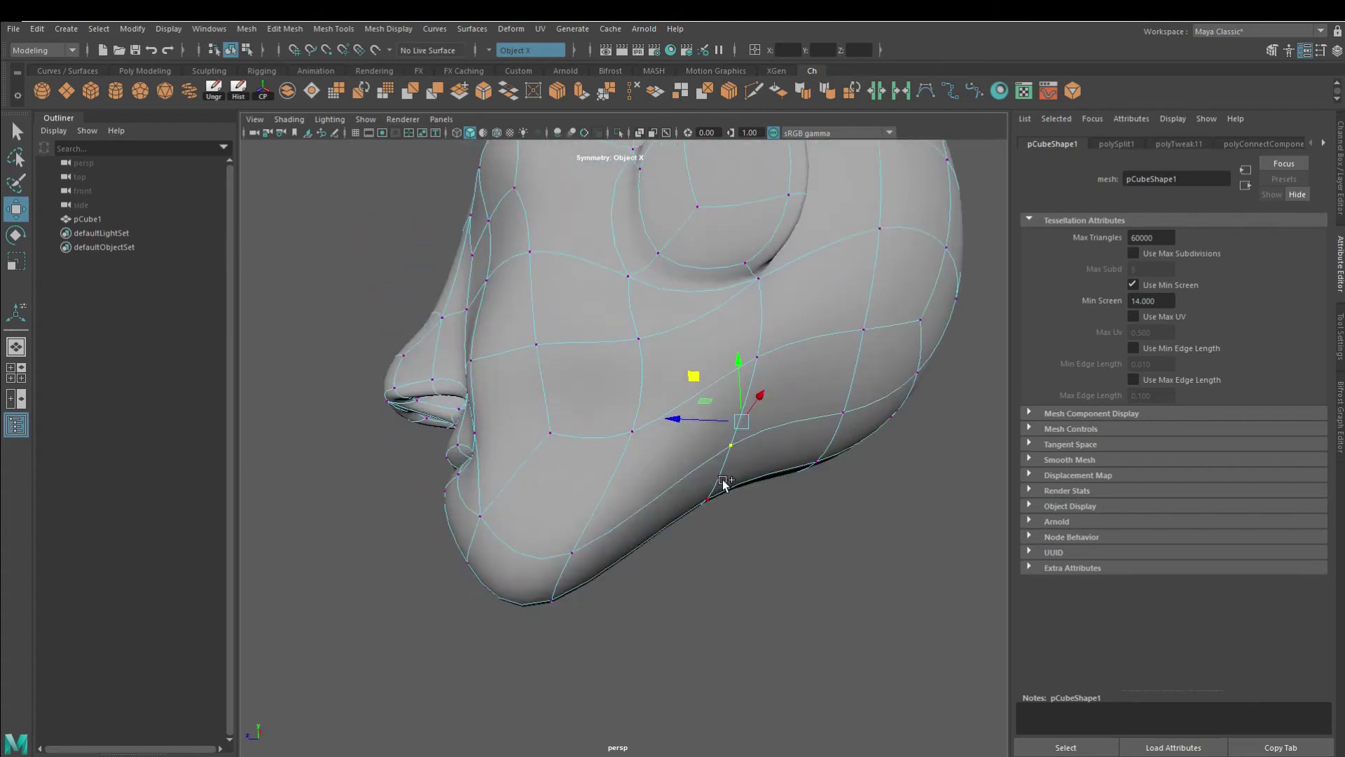
scroll(622, 516, "up", 3)
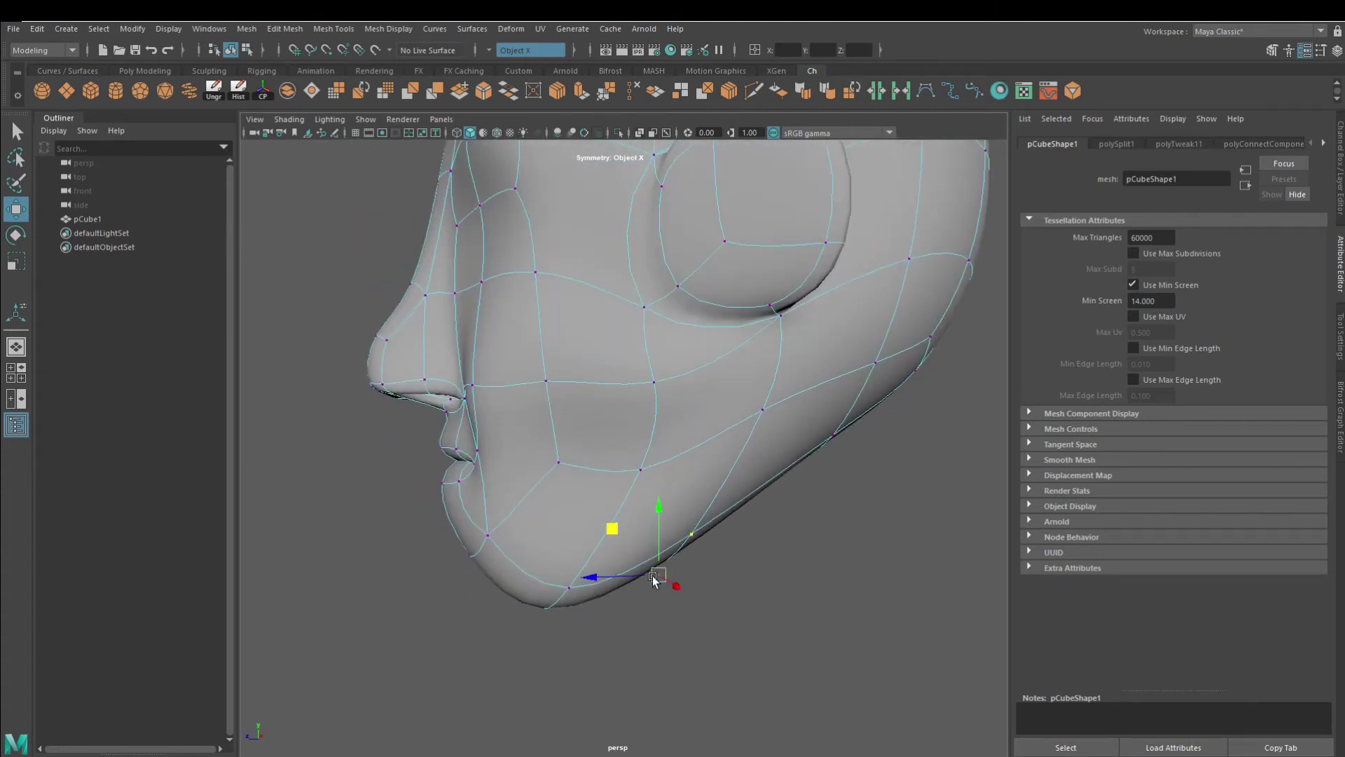
mouse_move(561, 465)
left_mouse_down("alt")
mouse_move(481, 457)
mouse_move(709, 481)
mouse_move(766, 330)
mouse_move(757, 524)
mouse_move(728, 491)
mouse_move(710, 525)
mouse_move(757, 499)
left_mouse_up("alt")
Return to the low-poly cage and select the two eye-socket faces.
key("F11")
left_click(643, 417)
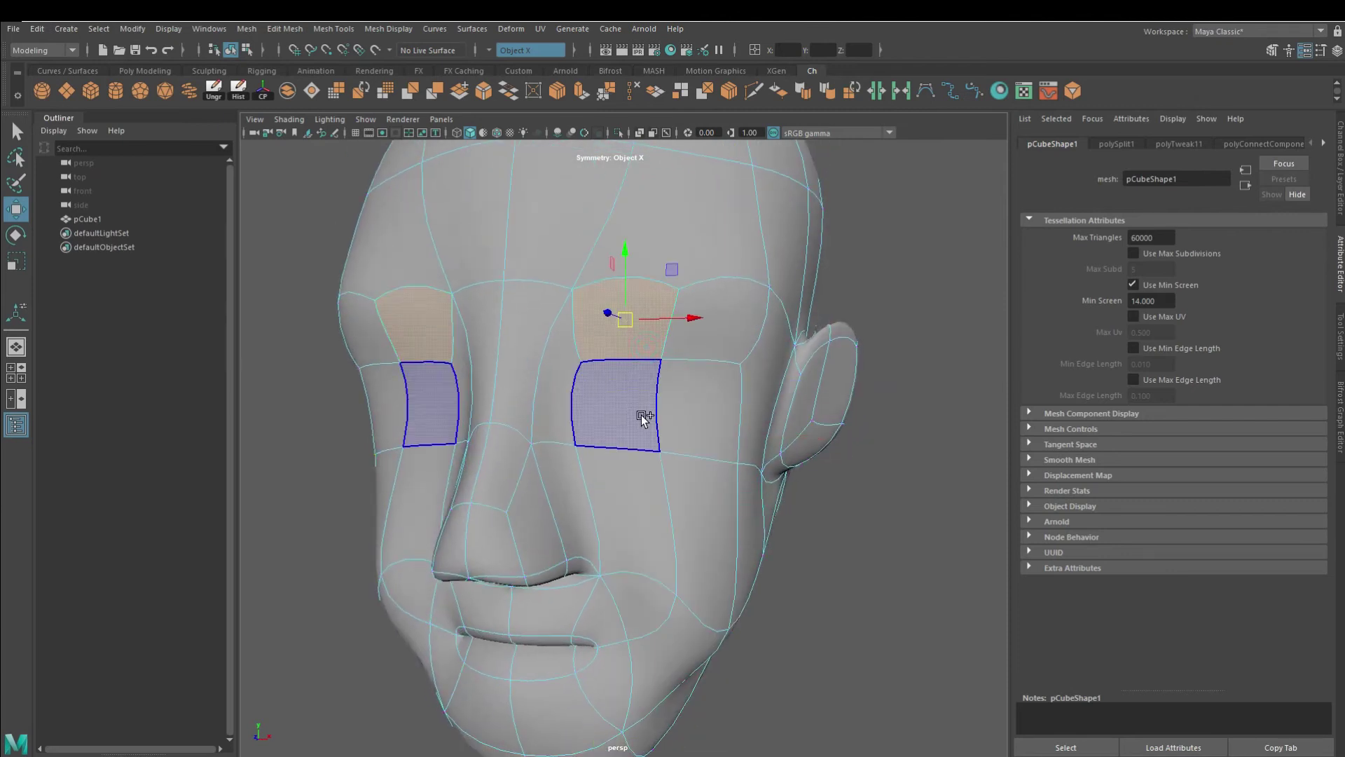
right_click_drag(661, 329, 695, 291)
key("1")
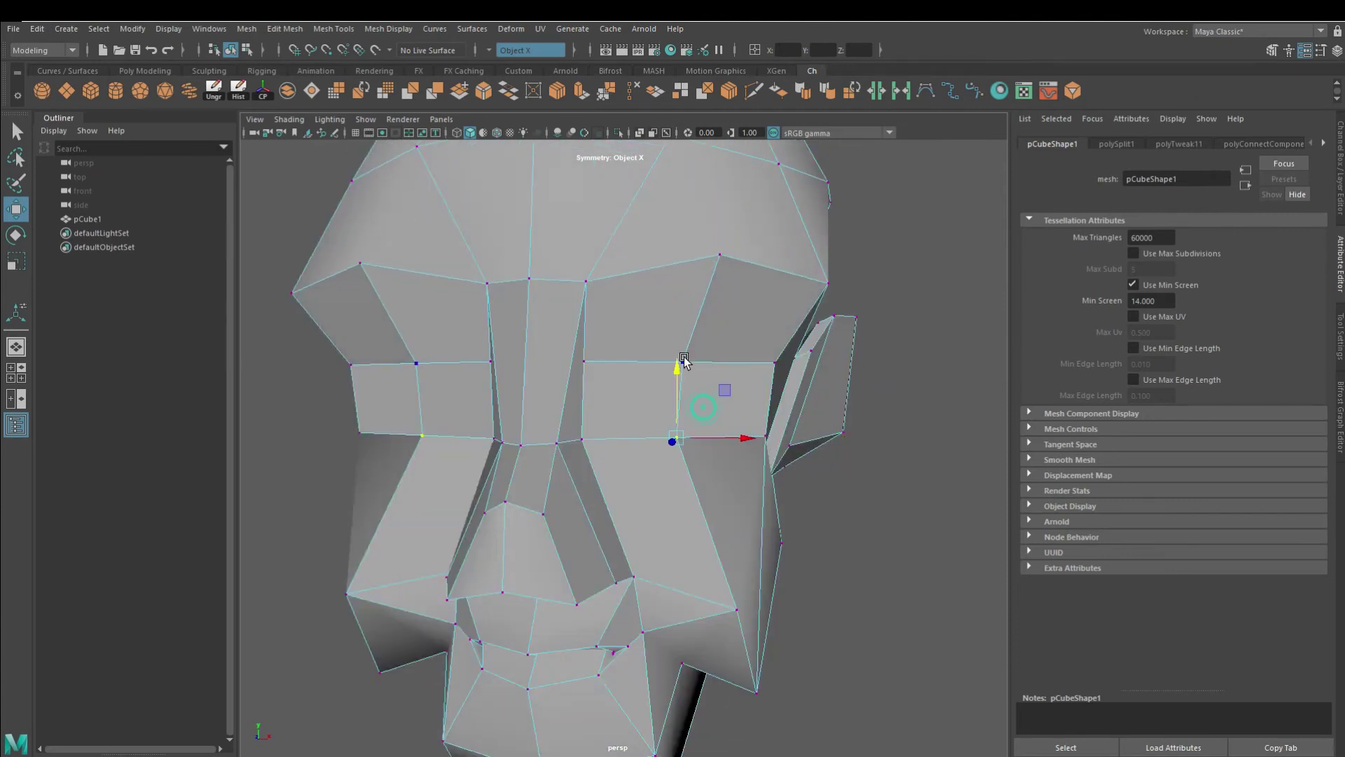
left_click_drag(680, 415, 638, 414, "alt")
mouse_move(639, 319)
left_mouse_down("alt")
mouse_move(798, 373)
mouse_move(700, 324)
left_mouse_up("alt")
right_click_drag(700, 325, 700, 366)
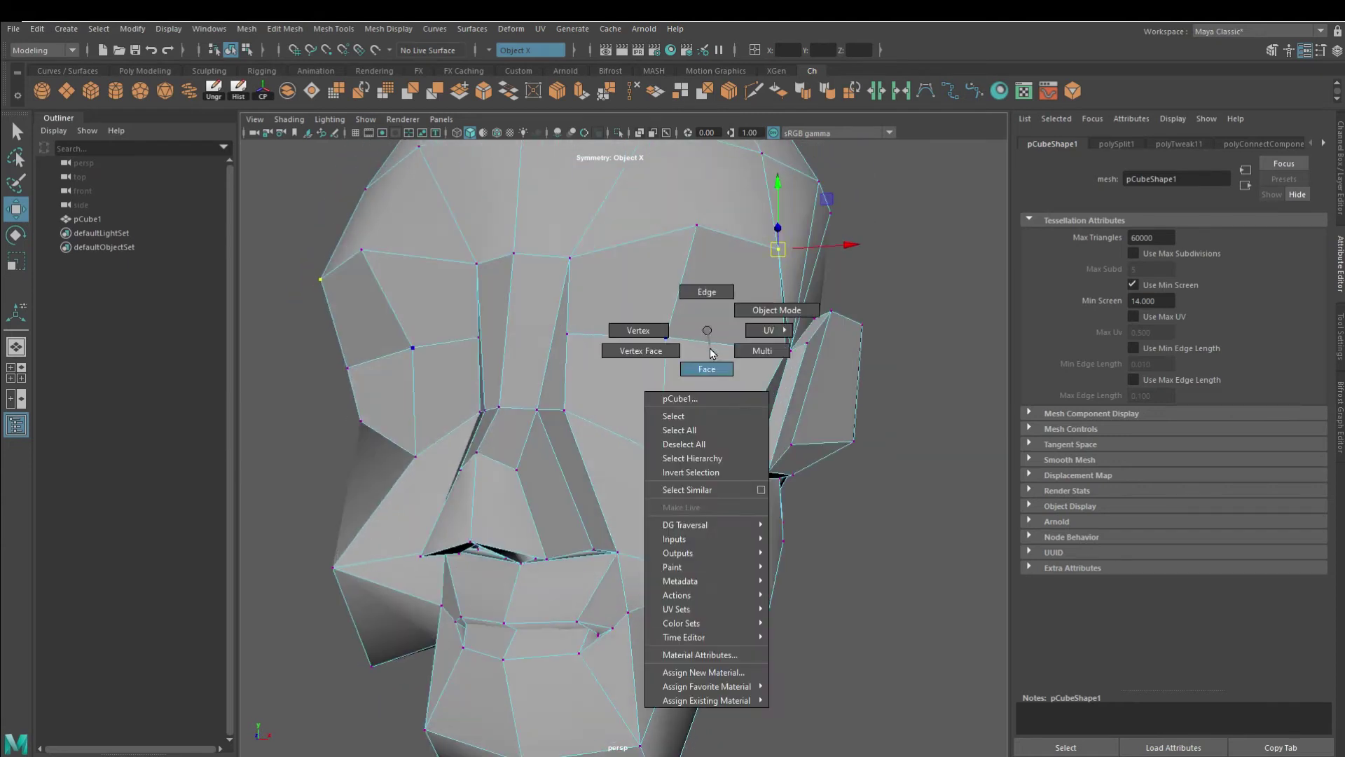
left_click(737, 384)
Extrude the eye faces and sink them inward by -0.741 with smooth preview.
left_click(586, 94)
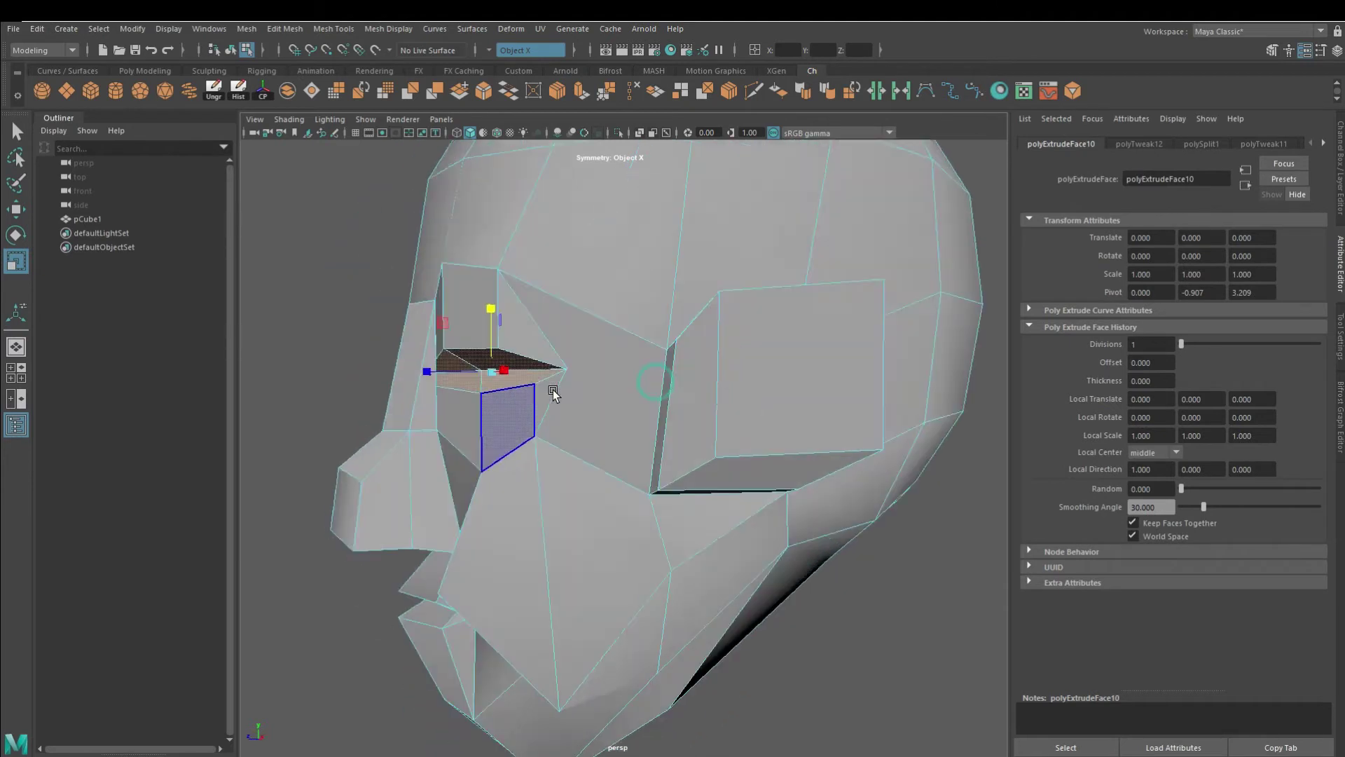
scroll(554, 394, "up", 3)
scroll(548, 307, "up", 2)
mouse_move(579, 313)
left_mouse_down("alt")
mouse_move(608, 334)
mouse_move(589, 358)
left_mouse_up("alt")
mouse_move(685, 377)
left_mouse_down("alt")
mouse_move(746, 370)
mouse_move(518, 334)
mouse_move(697, 360)
left_mouse_up("alt")
key("w")
key("3")
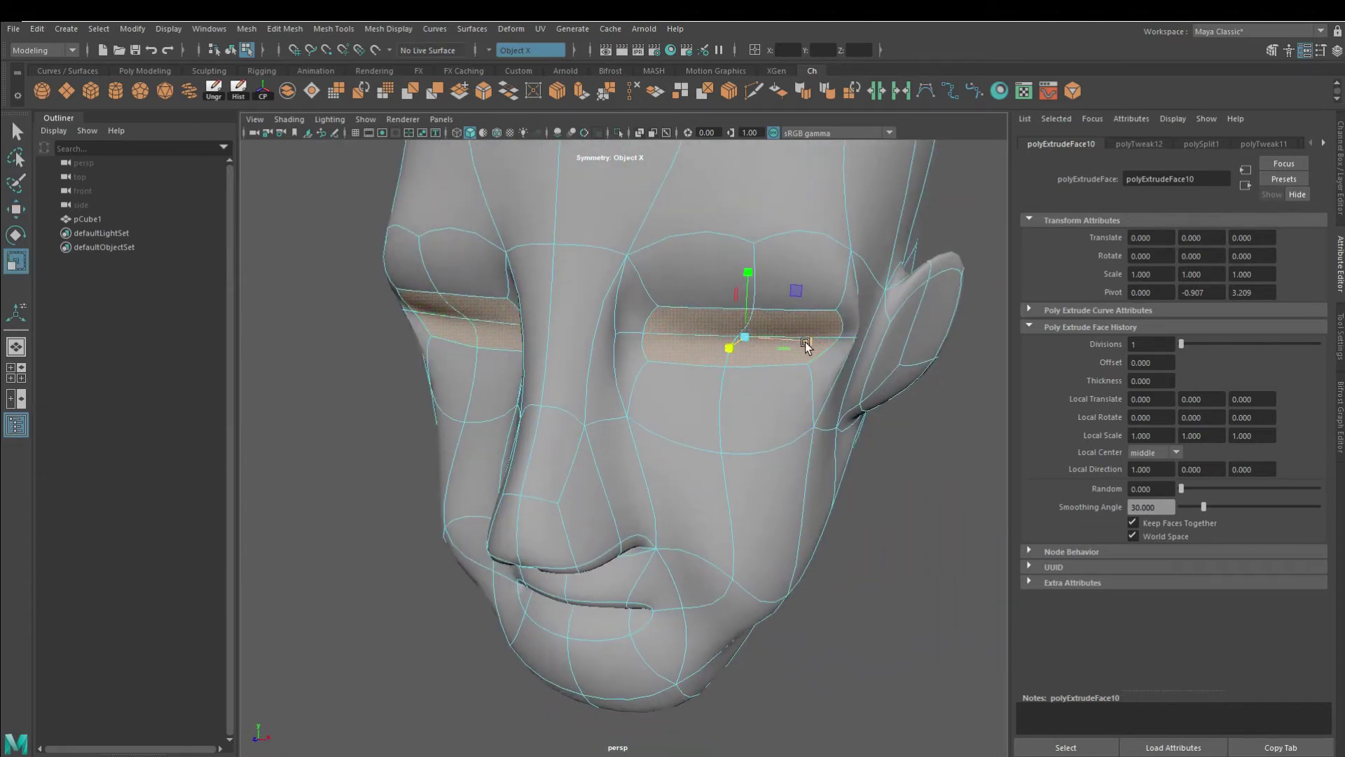
left_click_drag(789, 347, 824, 329, "alt")
Extrude the eye faces again, check the sockets, and reselect the head mesh.
left_click(583, 93)
mouse_move(539, 224)
left_mouse_down("alt")
mouse_move(487, 340)
mouse_move(691, 318)
left_mouse_up("alt")
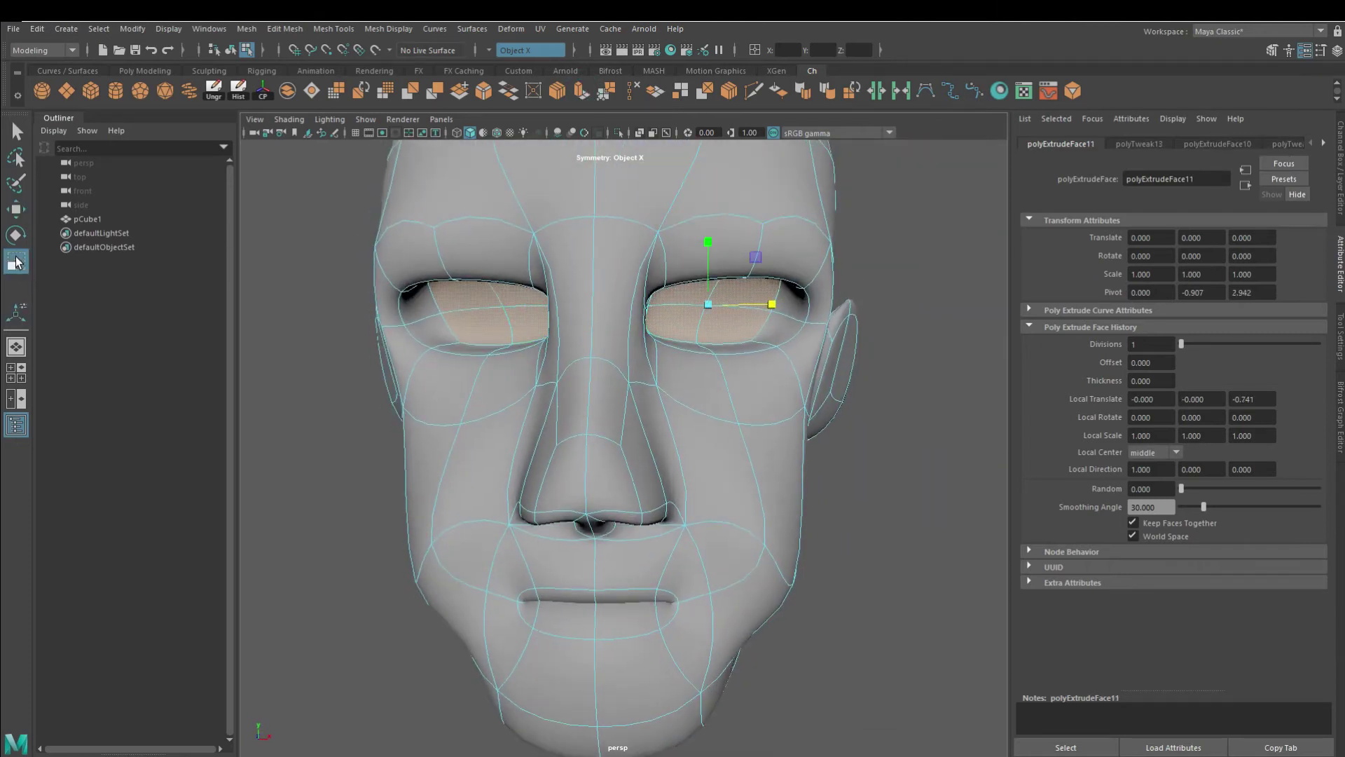
left_click_drag(713, 268, 623, 358, "alt")
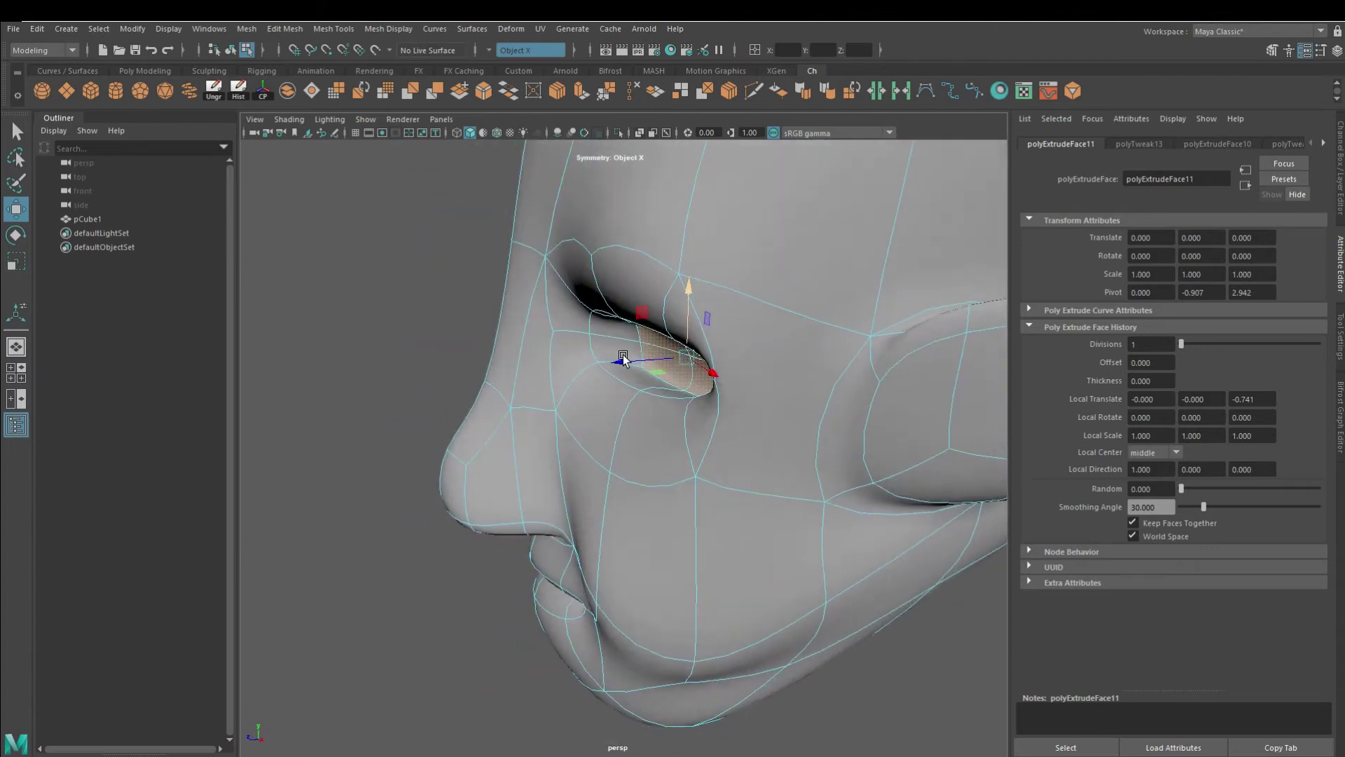
mouse_move(673, 310)
left_mouse_down("alt")
mouse_move(623, 370)
mouse_move(718, 375)
mouse_move(729, 342)
mouse_move(701, 338)
mouse_move(725, 337)
mouse_move(616, 390)
left_mouse_up("alt")
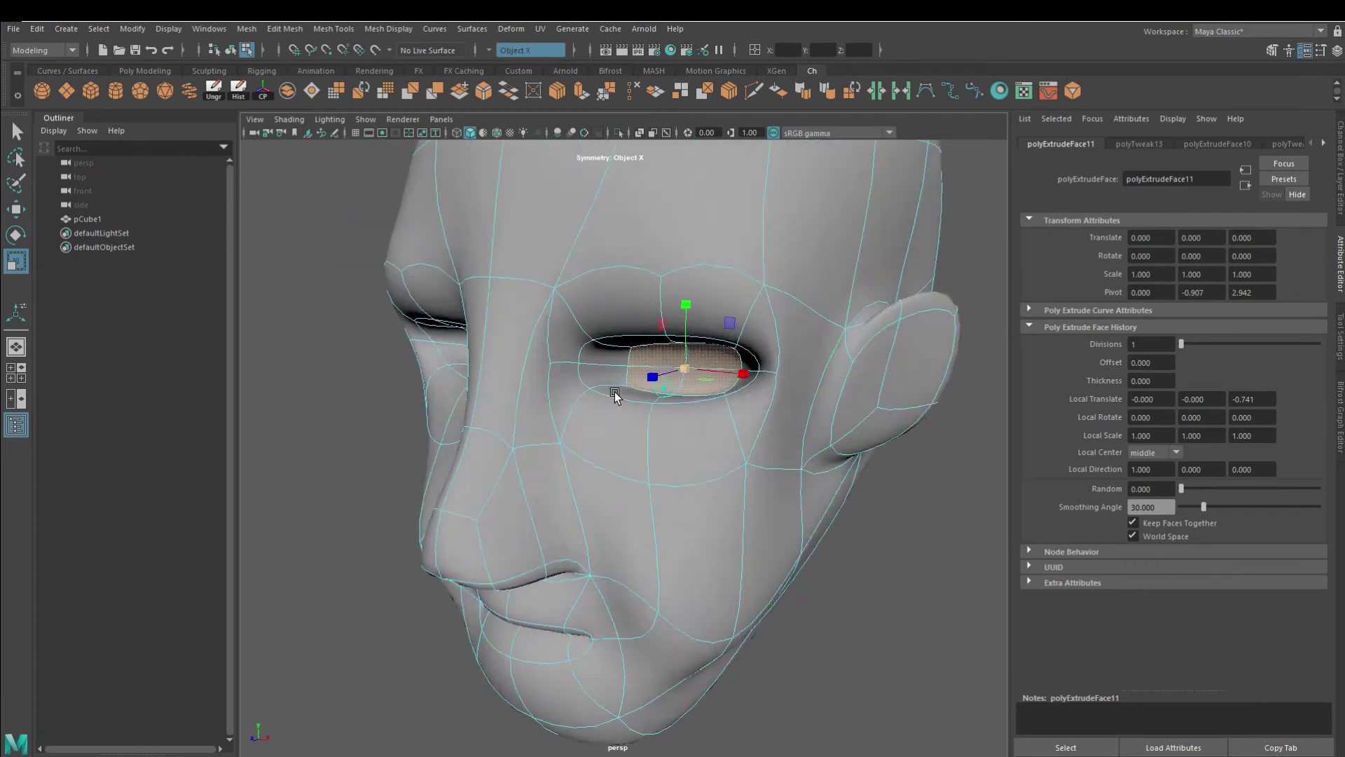
key("F8")
mouse_move(876, 625)
left_mouse_down("alt")
mouse_move(704, 454)
mouse_move(658, 377)
mouse_move(685, 424)
mouse_move(662, 394)
left_mouse_up("alt")
left_click(658, 377)
Adjust the vertices at the eye corner, then clear the vertex selection.
left_click_drag(738, 416, 666, 385, "alt")
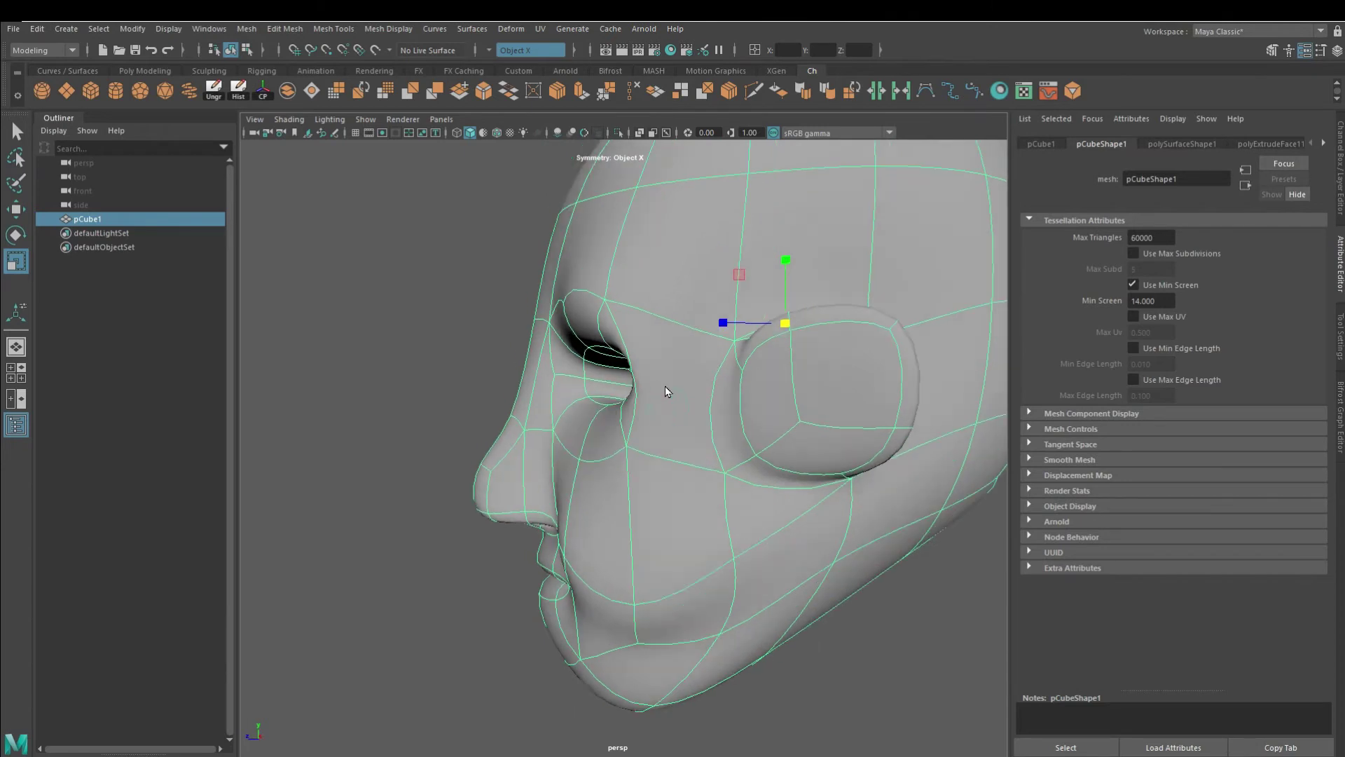
key("F9")
left_click(660, 397)
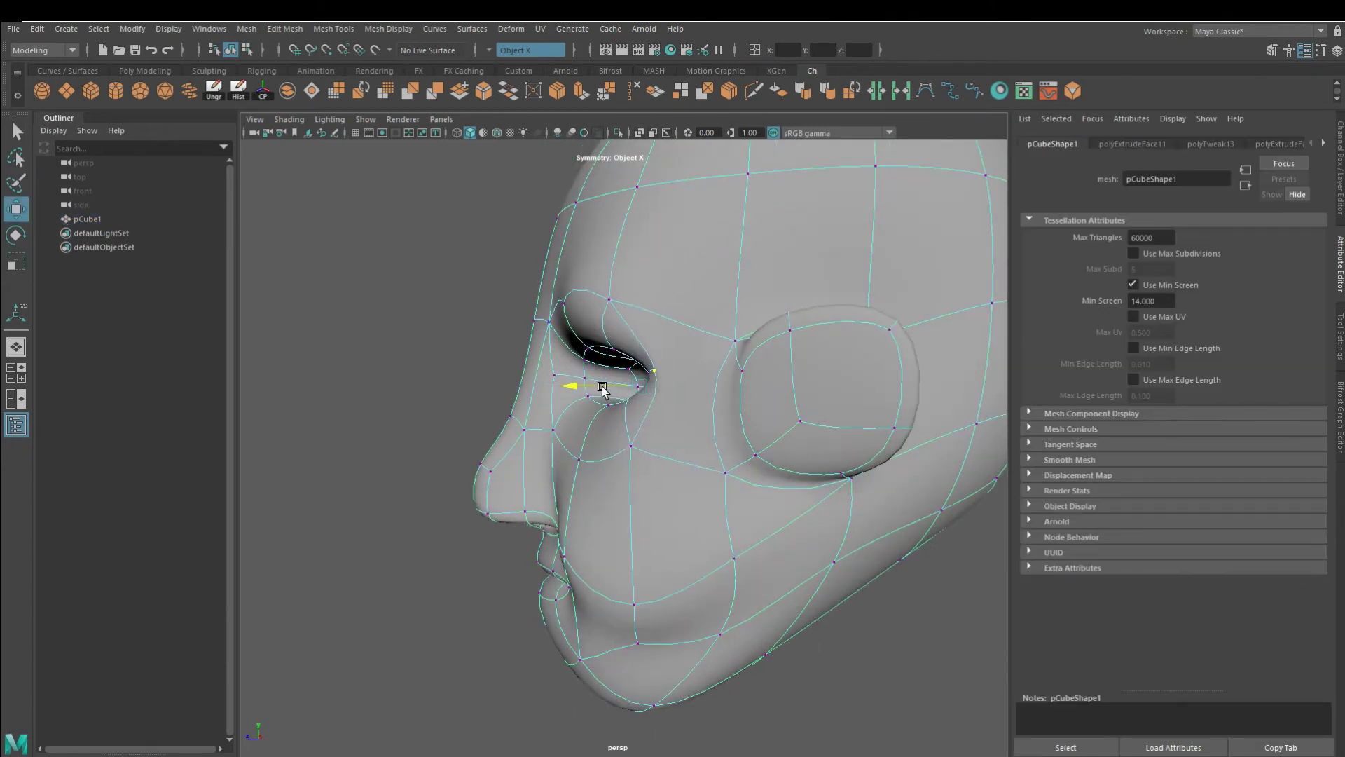
mouse_move(601, 351)
left_mouse_down("alt")
mouse_move(744, 386)
mouse_move(511, 375)
mouse_move(651, 419)
mouse_move(629, 375)
left_mouse_up("alt")
left_click(628, 375)
left_click_drag(771, 386, 659, 176, "alt")
key("F8")
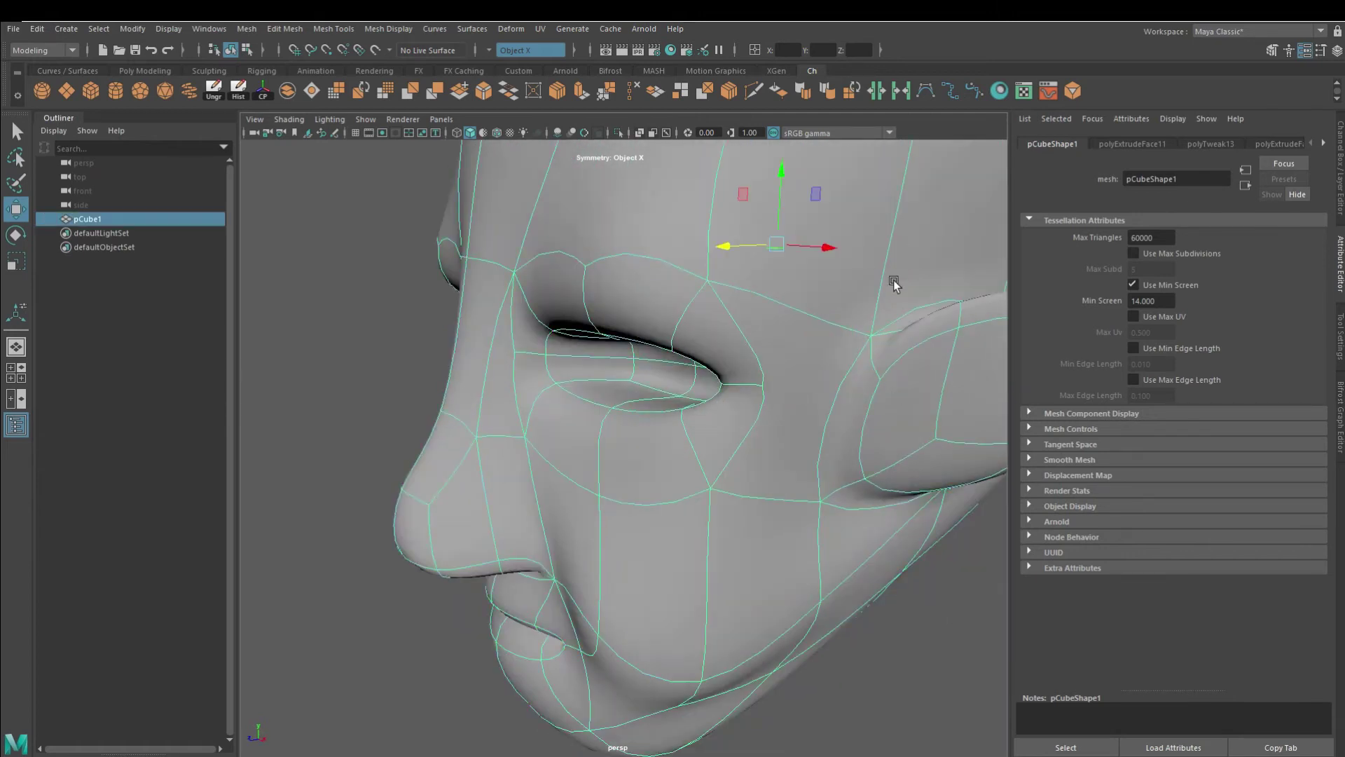
left_click(658, 175)
Create the pCube2 eyeball and move it into the eye socket.
left_click(62, 95)
right_click_drag(747, 511, 684, 364, "alt")
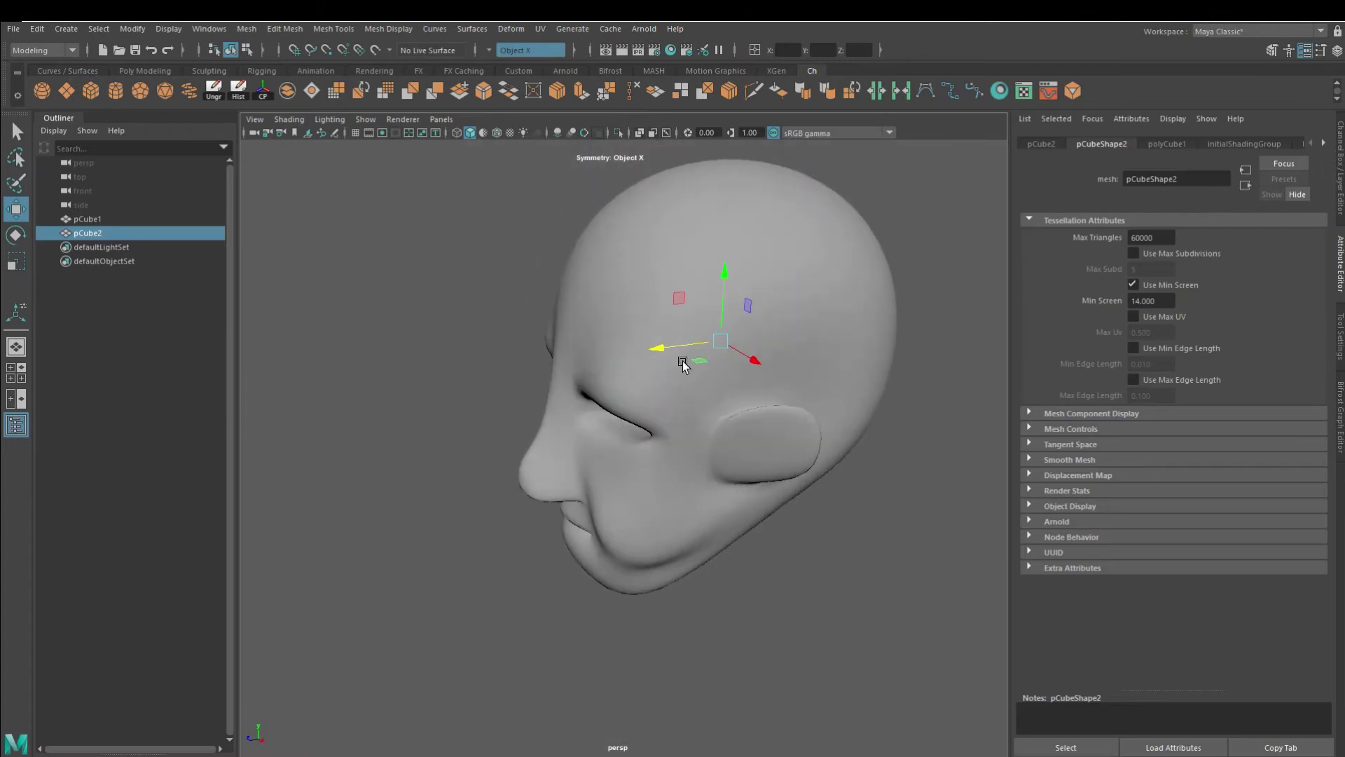
mouse_move(699, 367)
left_mouse_down("alt")
mouse_move(712, 404)
mouse_move(684, 385)
mouse_move(657, 406)
mouse_move(662, 395)
left_mouse_up("alt")
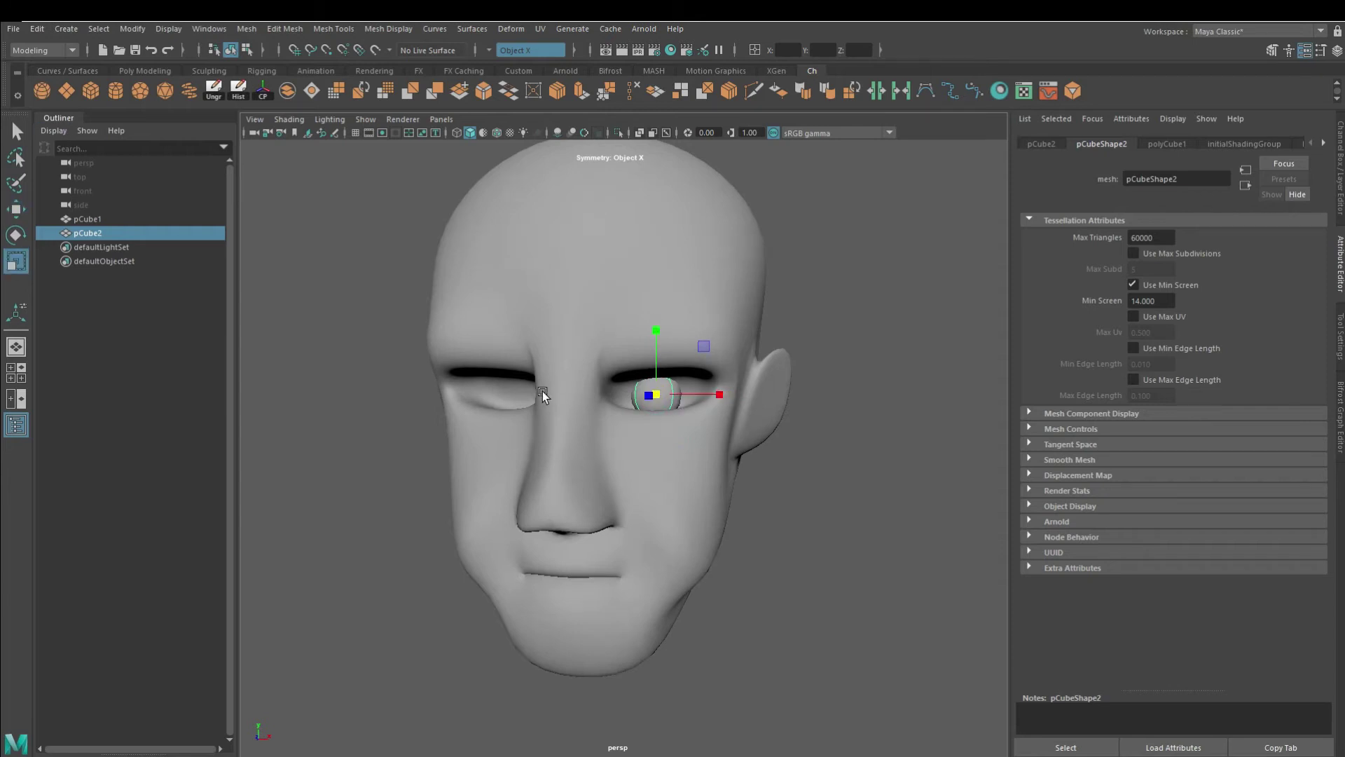
left_click_drag(634, 413, 620, 420, "alt")
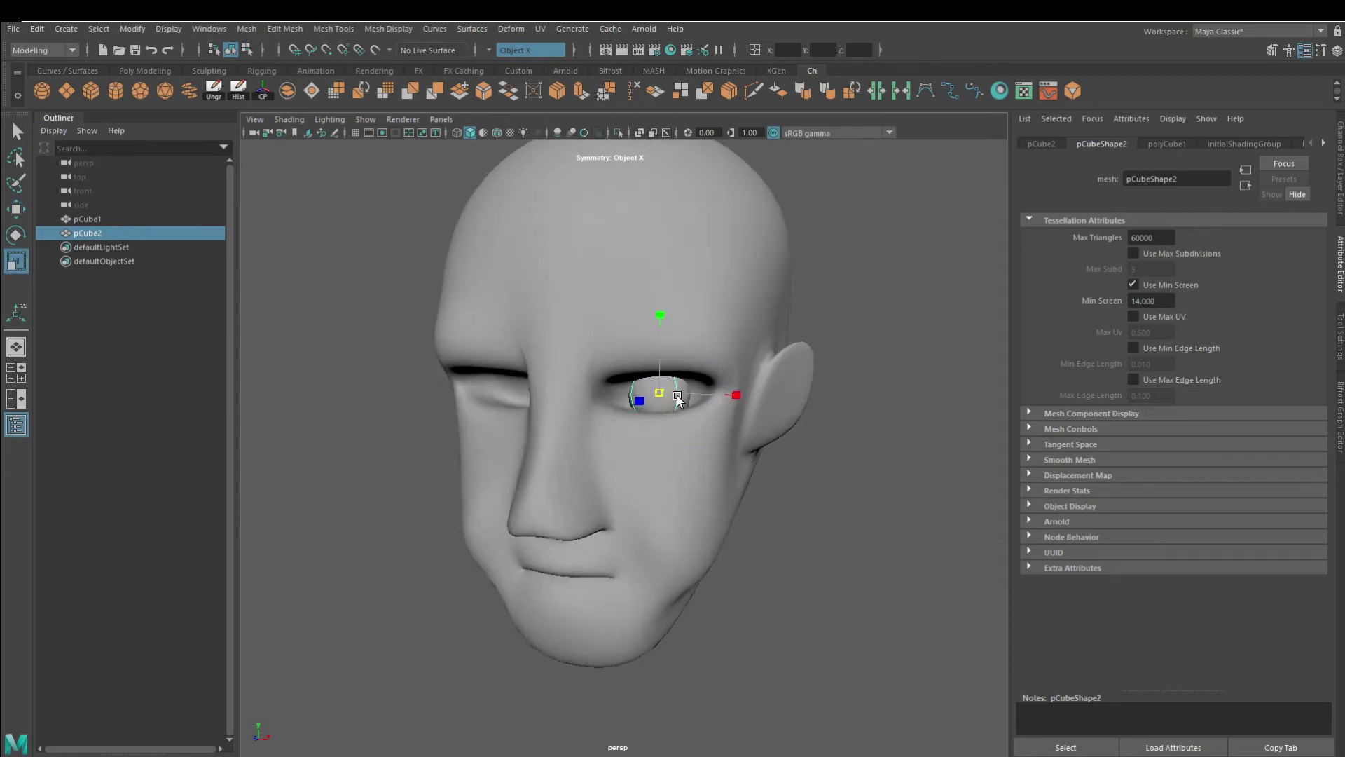
left_click_drag(693, 394, 663, 429, "alt")
mouse_move(595, 389)
left_mouse_down("alt")
mouse_move(654, 431)
mouse_move(722, 418)
mouse_move(679, 439)
mouse_move(675, 298)
mouse_move(701, 392)
mouse_move(535, 367)
mouse_move(594, 286)
mouse_move(499, 279)
mouse_move(462, 434)
mouse_move(412, 401)
mouse_move(565, 449)
mouse_move(639, 431)
left_mouse_up("alt")
left_click(535, 367)
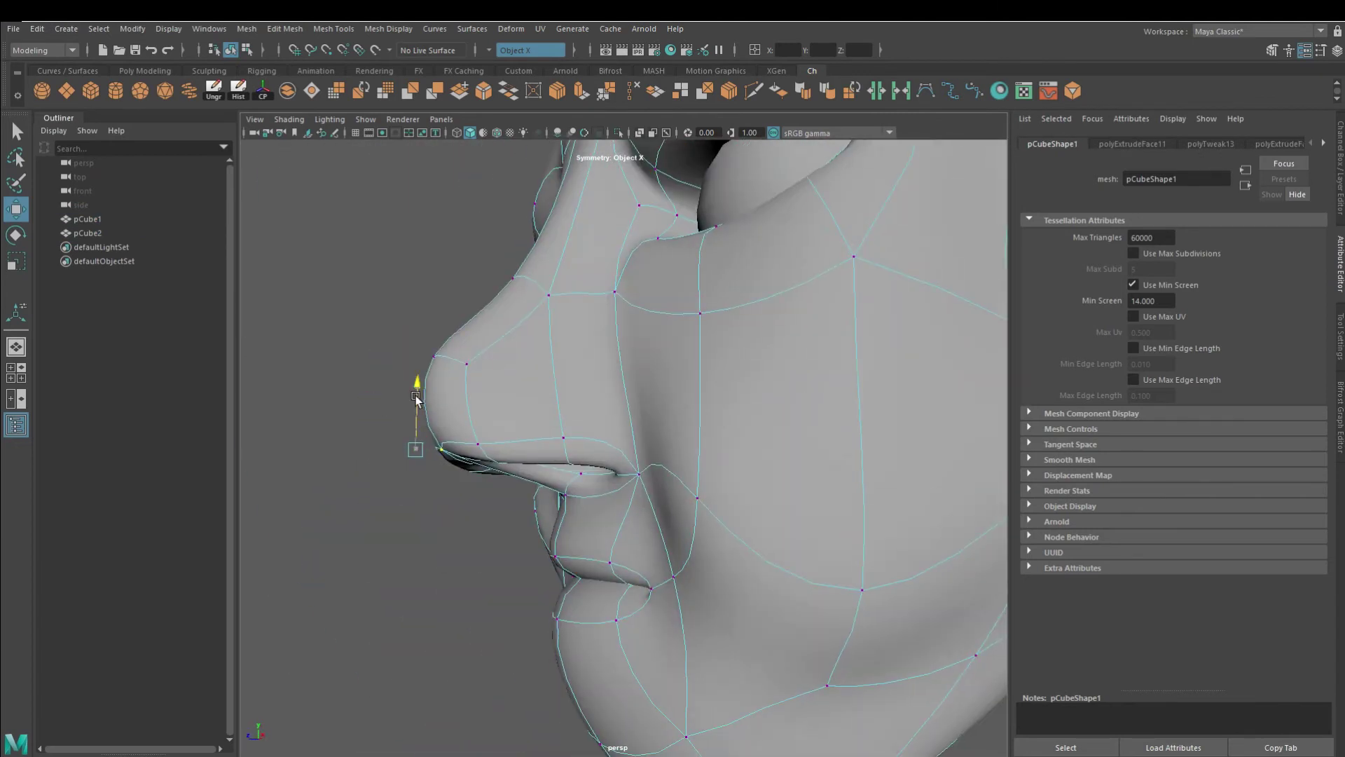
Adjust the eye-corner and cheek vertices around the pCube2 eyeball.
mouse_move(553, 364)
left_mouse_down("alt")
mouse_move(603, 420)
mouse_move(641, 529)
mouse_move(721, 355)
mouse_move(646, 400)
mouse_move(617, 378)
mouse_move(588, 392)
mouse_move(602, 414)
left_mouse_up("alt")
left_click(646, 399)
key("F8")
left_click(606, 418)
mouse_move(554, 341)
left_mouse_down("alt")
mouse_move(505, 357)
mouse_move(540, 336)
mouse_move(486, 391)
mouse_move(599, 351)
mouse_move(631, 378)
mouse_move(669, 536)
mouse_move(722, 544)
mouse_move(715, 578)
mouse_move(677, 586)
mouse_move(610, 543)
mouse_move(751, 375)
mouse_move(606, 413)
mouse_move(673, 525)
left_mouse_up("alt")
left_click(669, 536)
left_click(606, 413)
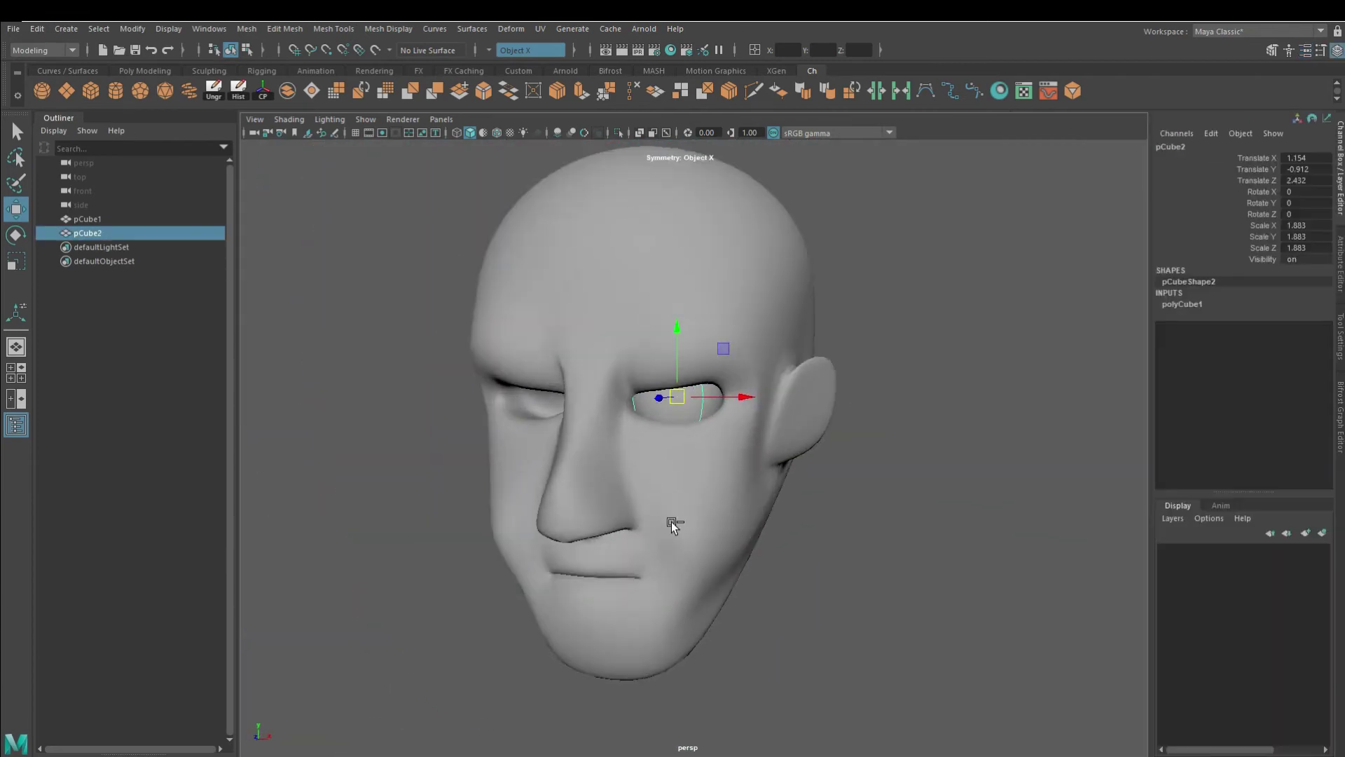
Select a nostril face and review the whole face from the front.
left_click_drag(315, 315, 475, 369, "alt")
scroll(475, 369, "up", 5)
left_click(638, 466)
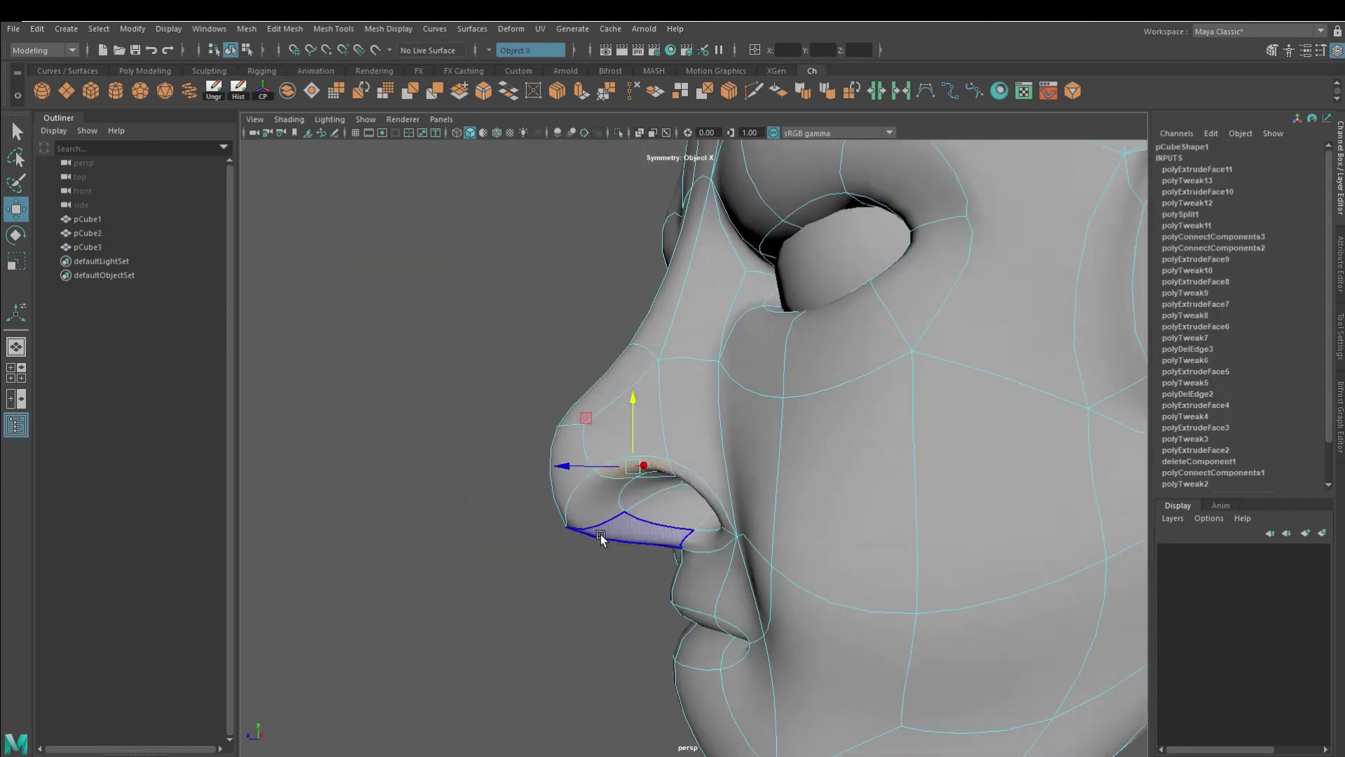
left_click_drag(519, 460, 719, 482, "alt")
scroll(719, 482, "down", 5)
mouse_move(806, 490)
left_mouse_down("alt")
mouse_move(834, 589)
mouse_move(819, 504)
mouse_move(887, 536)
mouse_move(871, 480)
mouse_move(767, 571)
left_mouse_up("alt")
scroll(856, 541, "up", 3)
mouse_move(856, 541)
left_mouse_down("alt")
mouse_move(869, 443)
mouse_move(841, 489)
mouse_move(701, 490)
mouse_move(801, 615)
mouse_move(781, 552)
mouse_move(645, 639)
mouse_move(803, 631)
mouse_move(814, 473)
left_mouse_up("alt")
scroll(645, 640, "up", 3)
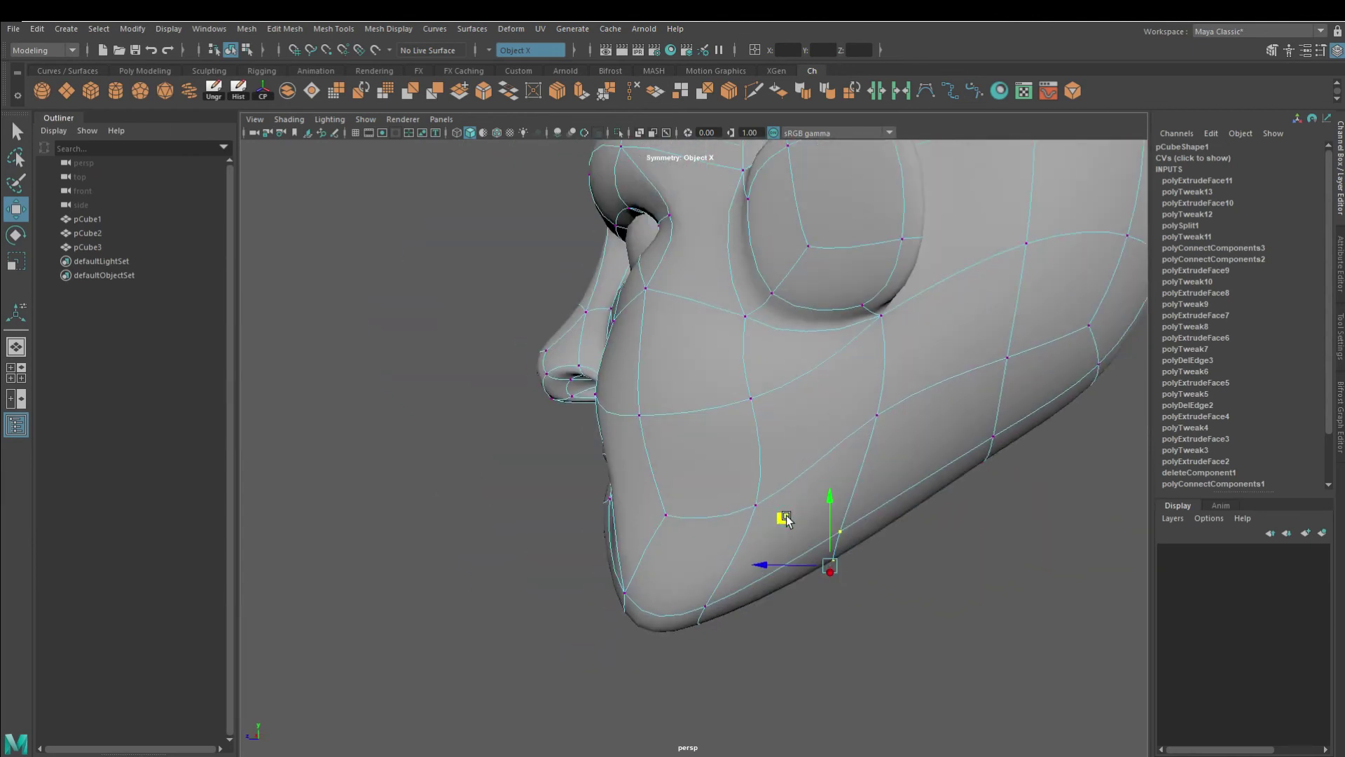
Inspect the cheek, mouth and nose closely from front and side.
left_click_drag(786, 518, 788, 510, "alt")
mouse_move(885, 583)
left_mouse_down("alt")
mouse_move(811, 466)
mouse_move(838, 507)
left_mouse_up("alt")
right_click_drag(675, 479, 724, 432, "alt")
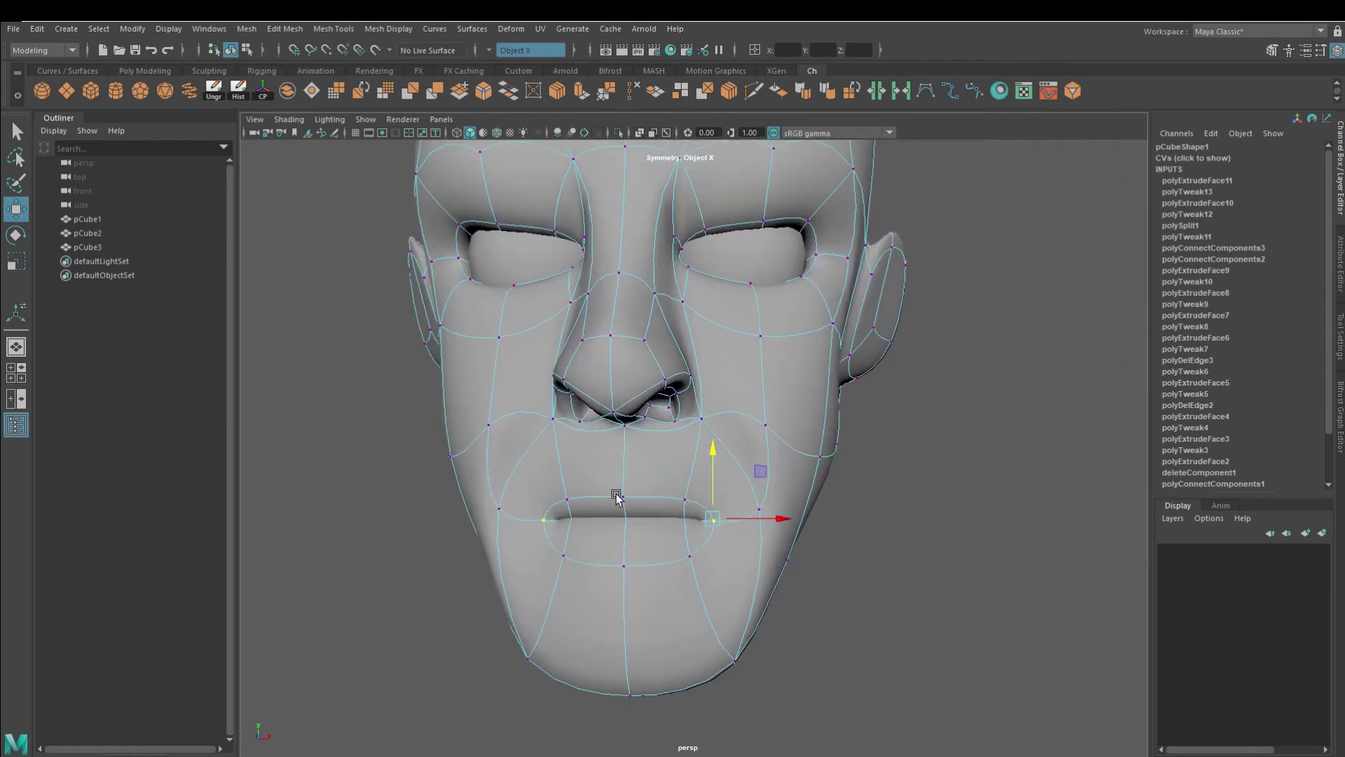
right_click_drag(616, 496, 610, 448, "alt")
mouse_move(610, 449)
left_mouse_down("alt")
mouse_move(644, 498)
mouse_move(718, 440)
left_mouse_up("alt")
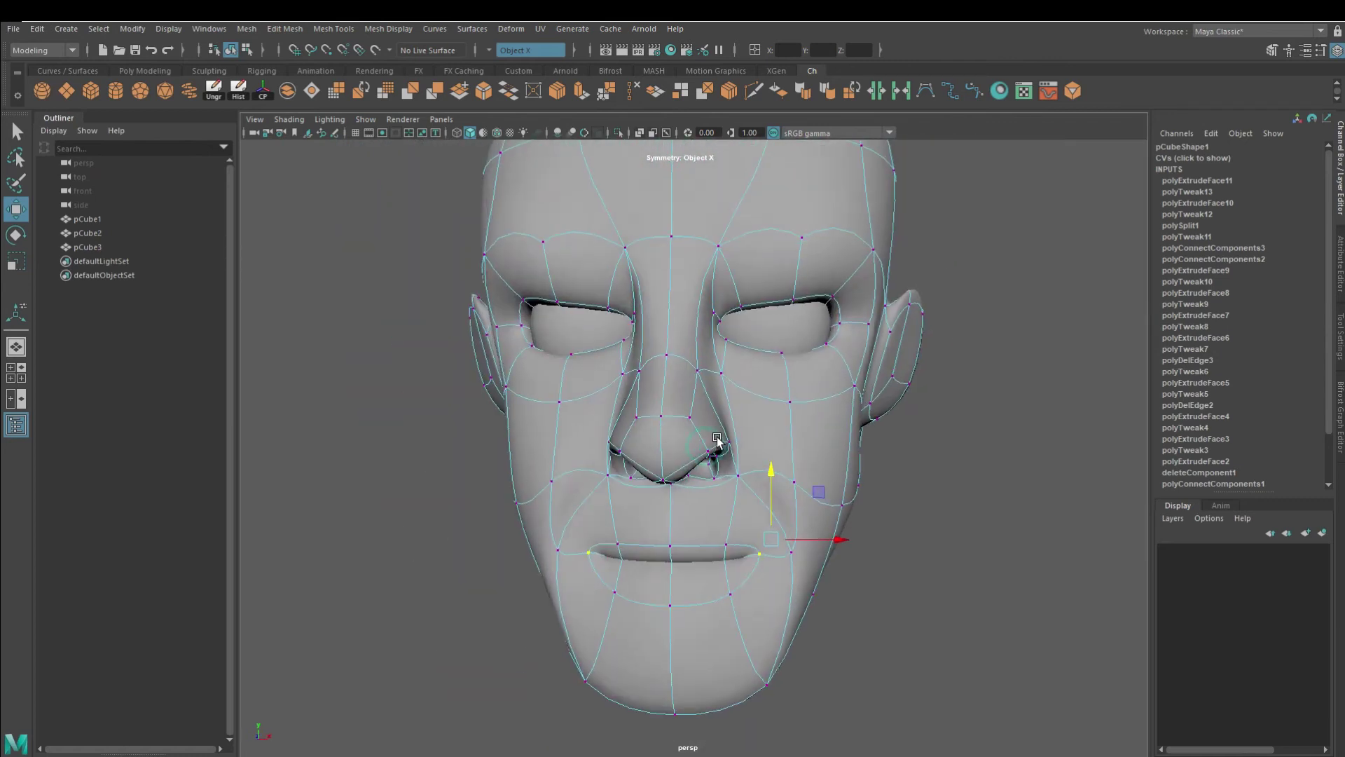
right_click_drag(718, 440, 632, 457, "alt")
left_click_drag(529, 453, 720, 443, "alt")
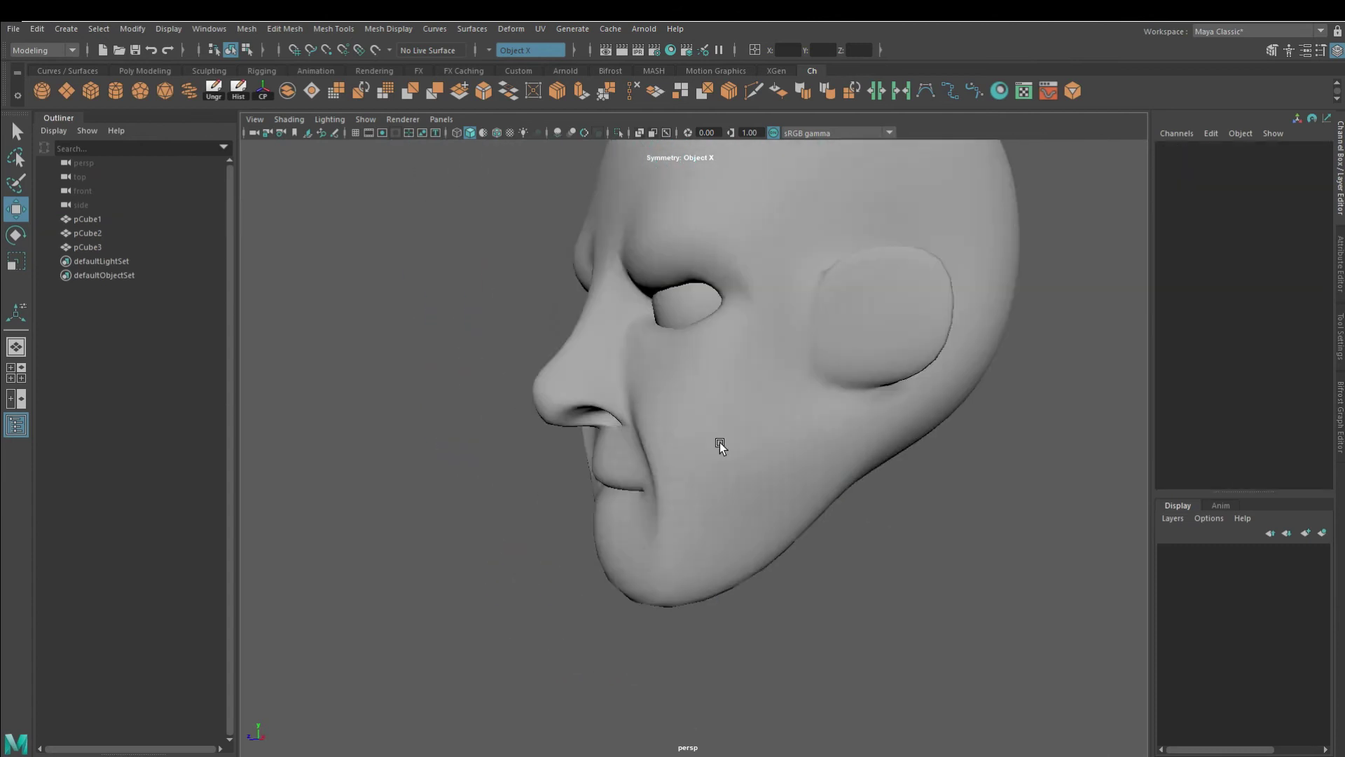
Select the nose-tip vertex, check the nose up close, then deselect.
right_click_drag(720, 443, 631, 392, "alt")
left_click(522, 403)
mouse_move(579, 410)
left_mouse_down("alt")
mouse_move(623, 444)
mouse_move(733, 384)
mouse_move(440, 385)
mouse_move(961, 495)
mouse_move(787, 393)
mouse_move(742, 567)
mouse_move(561, 291)
mouse_move(534, 204)
mouse_move(547, 225)
mouse_move(815, 254)
left_mouse_up("alt")
left_click(815, 254)
Turn off smooth preview and subdivide the head once with Mesh > Smooth.
left_click_drag(800, 394, 895, 393, "alt")
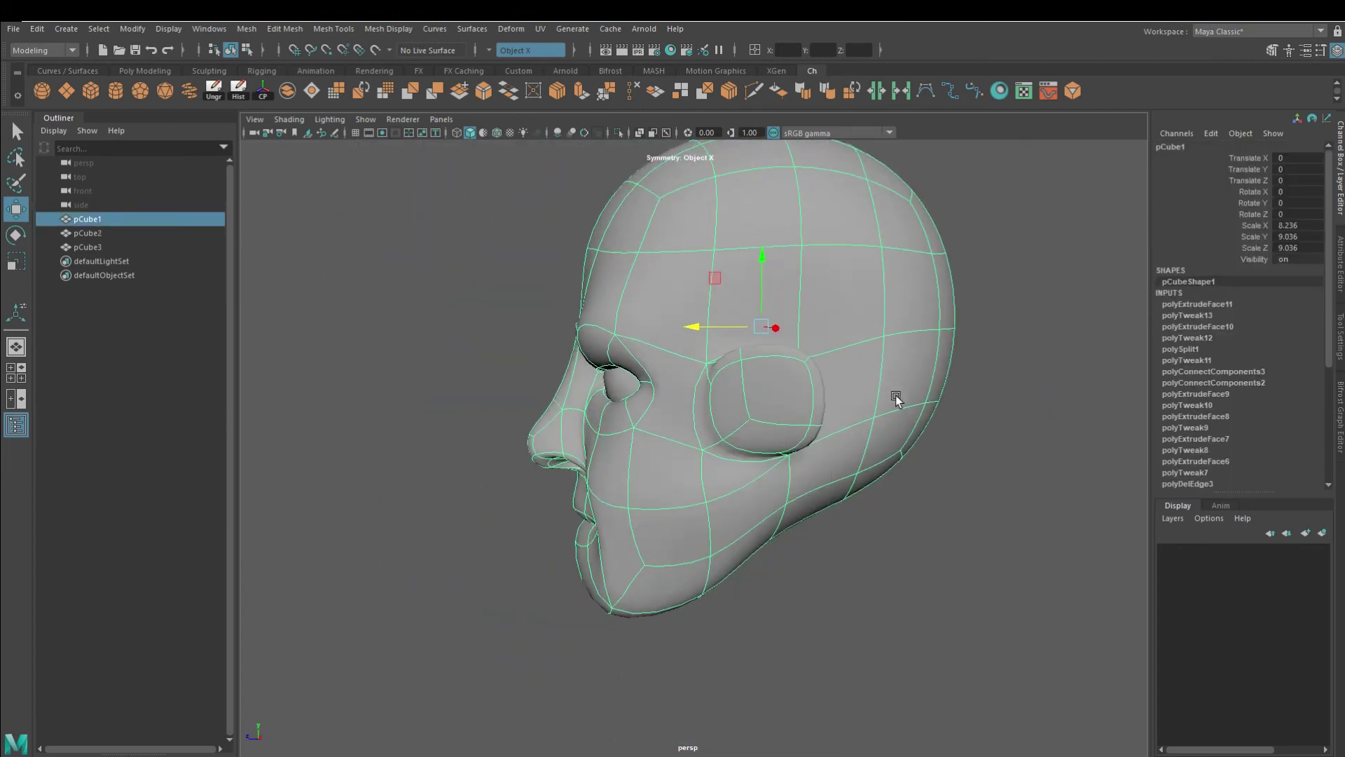
key("1")
left_click(385, 92)
mouse_move(441, 406)
left_mouse_down("alt")
mouse_move(511, 406)
mouse_move(733, 511)
left_mouse_up("alt")
mouse_move(949, 543)
left_mouse_down("alt")
mouse_move(852, 545)
mouse_move(875, 561)
left_mouse_up("alt")
left_click(841, 511)
Zoom in on the ear and select its inner faces.
left_click_drag(926, 494, 855, 498, "alt")
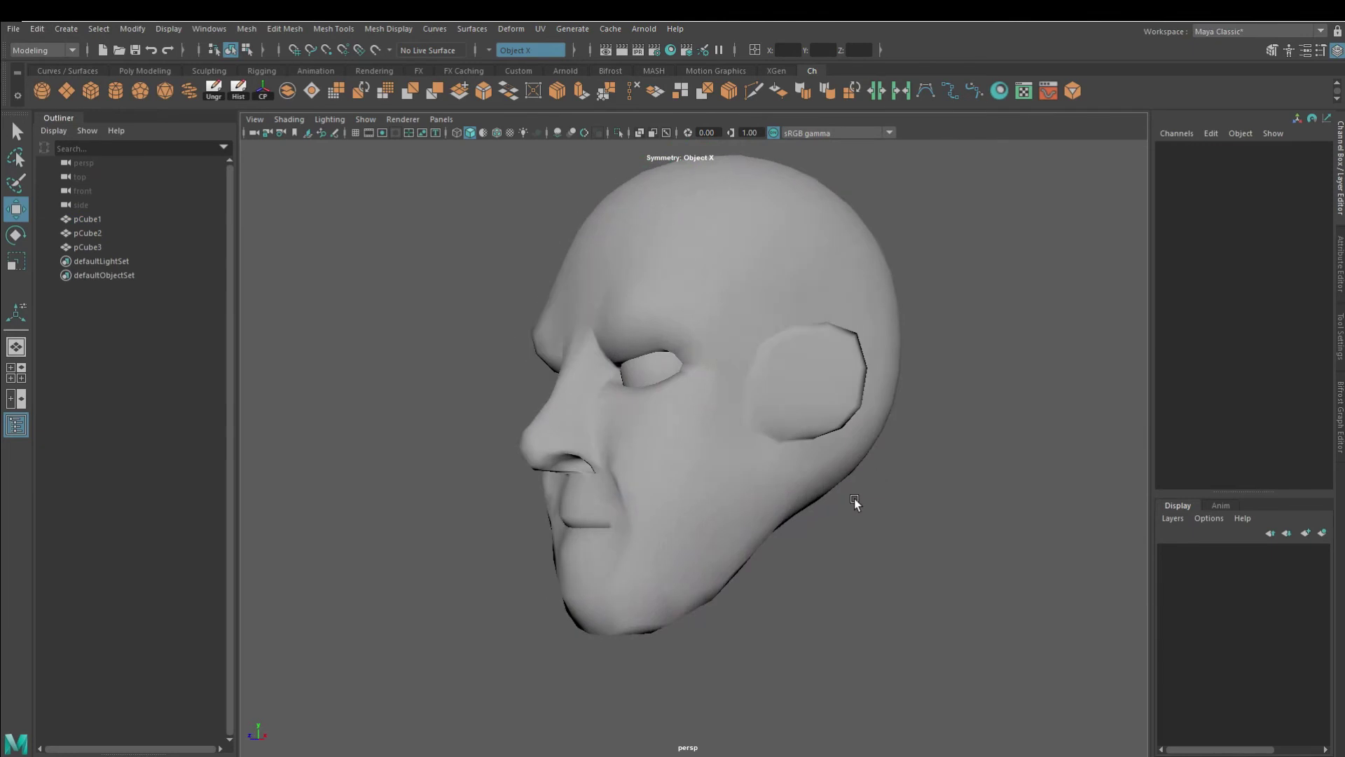
right_click_drag(854, 498, 946, 594, "alt")
left_click(847, 488)
right_click_drag(846, 488, 791, 522, "alt")
left_click_drag(791, 521, 904, 346, "alt")
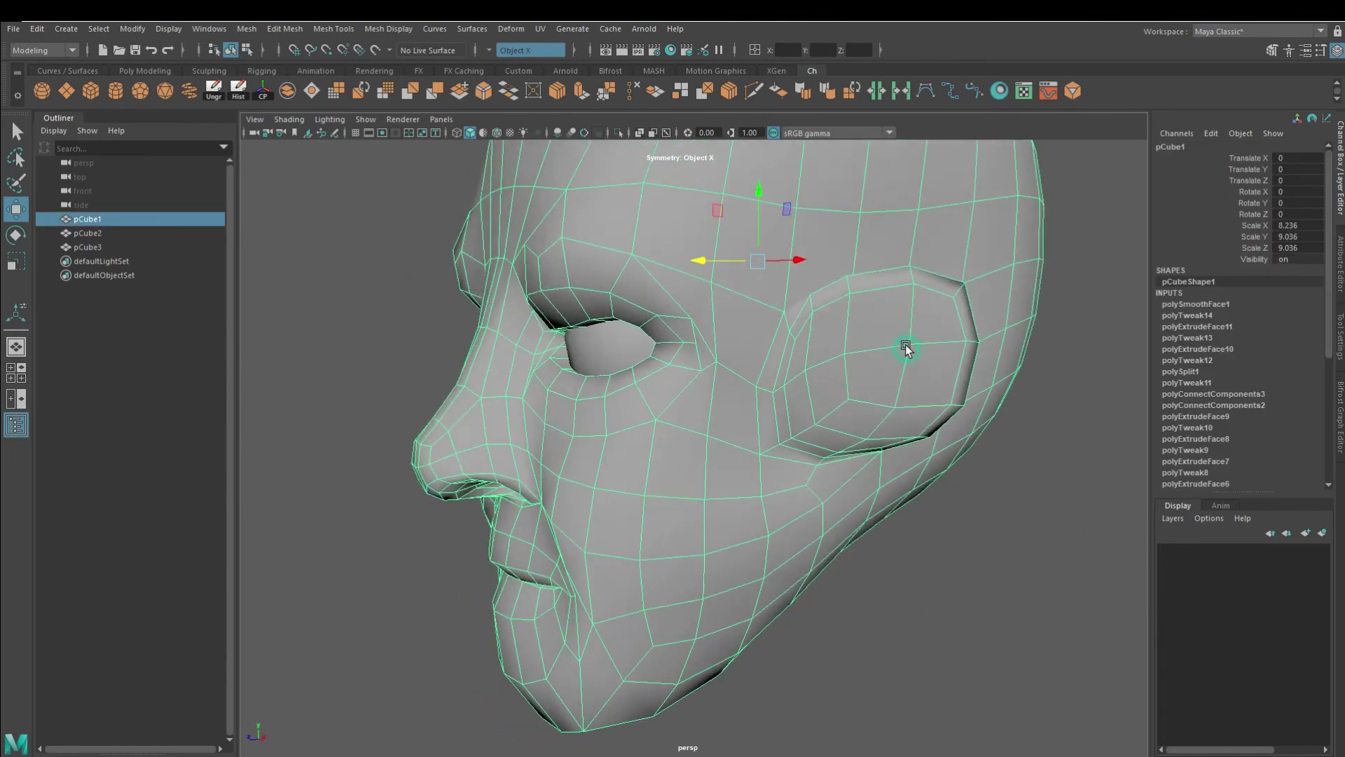
key("F11")
right_click_drag(883, 368, 670, 423, "alt")
left_click(670, 423)
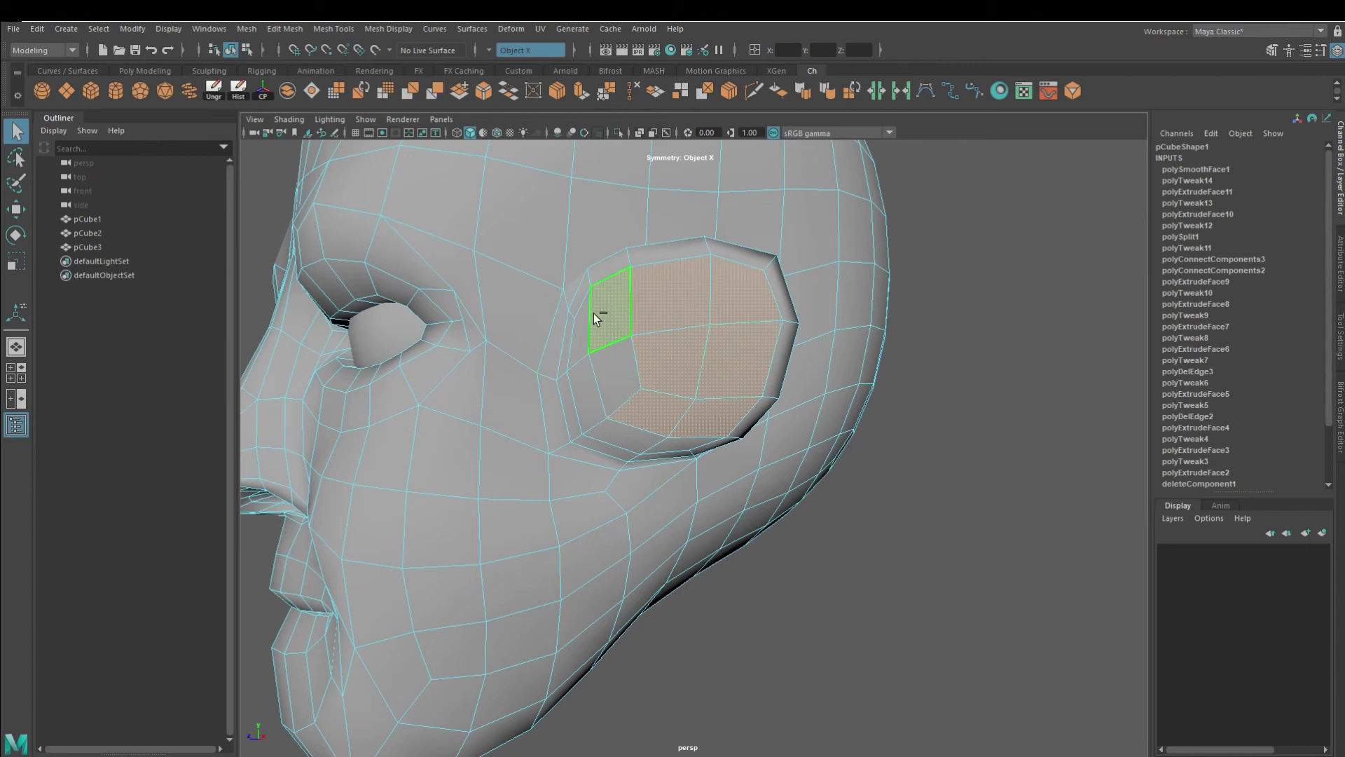
Extrude the inner ear faces with a local scale of 0.65.
left_click(579, 94)
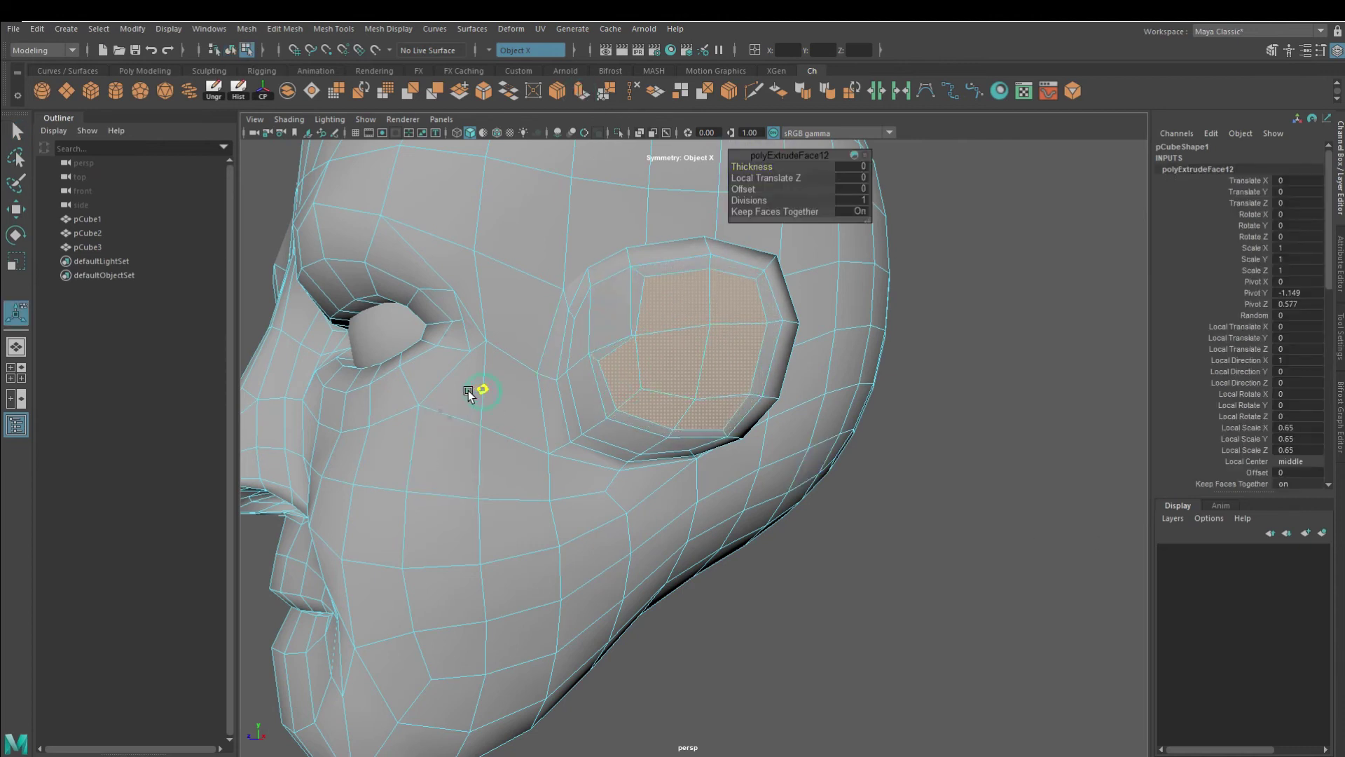
key("w")
left_click_drag(707, 462, 806, 465, "alt")
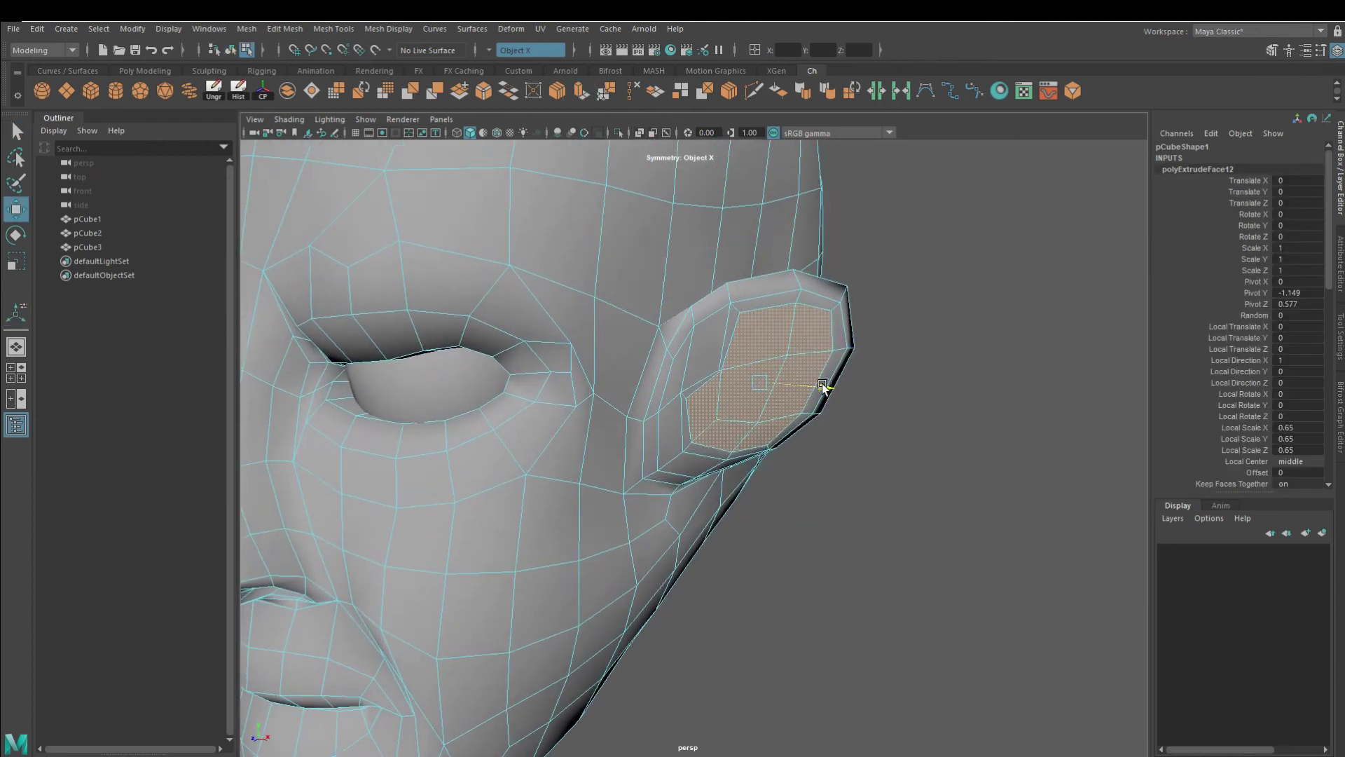
left_click_drag(811, 385, 896, 389, "alt")
mouse_move(684, 370)
left_mouse_down("alt")
mouse_move(663, 368)
mouse_move(847, 444)
mouse_move(689, 379)
left_mouse_up("alt")
right_click(690, 376)
left_click(680, 413)
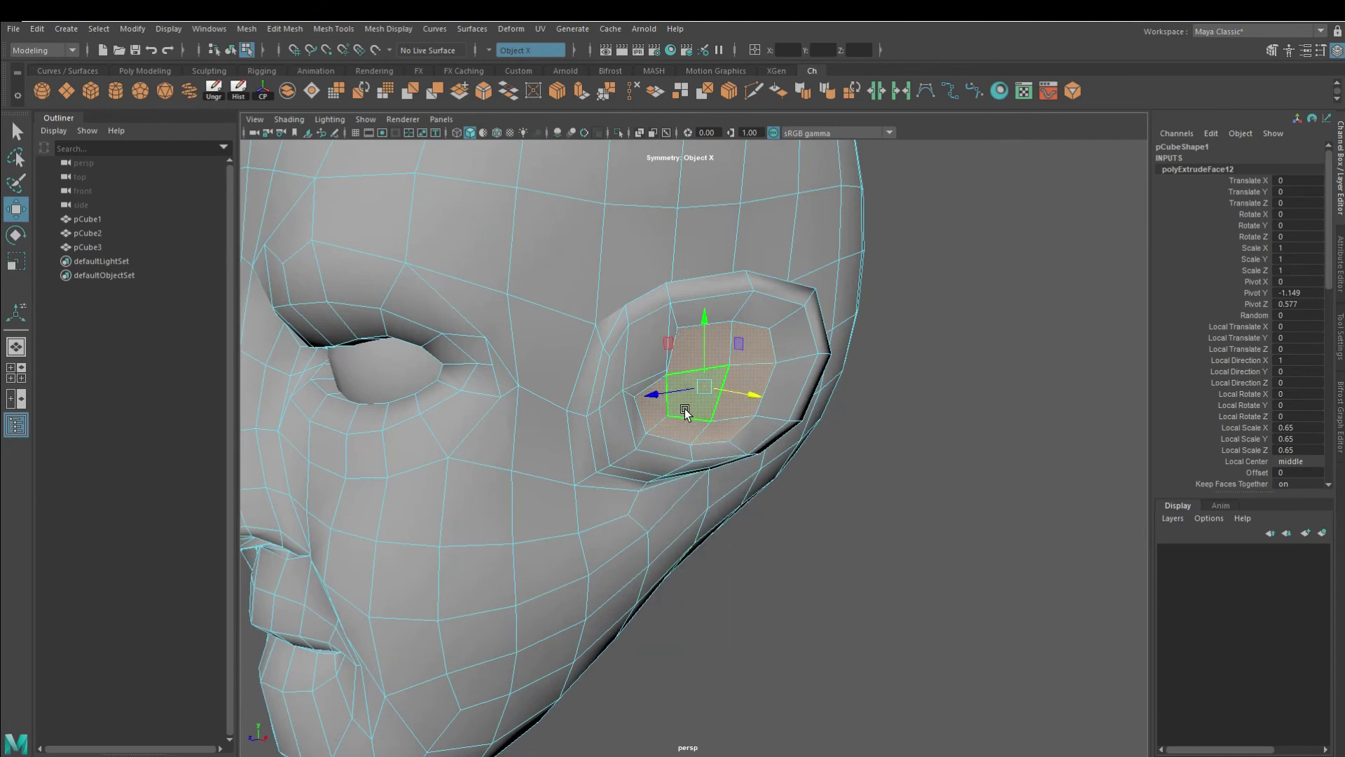
Extrude the ear face again and push it -0.106 into the head.
mouse_move(686, 416)
left_mouse_down("alt")
mouse_move(750, 484)
mouse_move(662, 293)
left_mouse_up("alt")
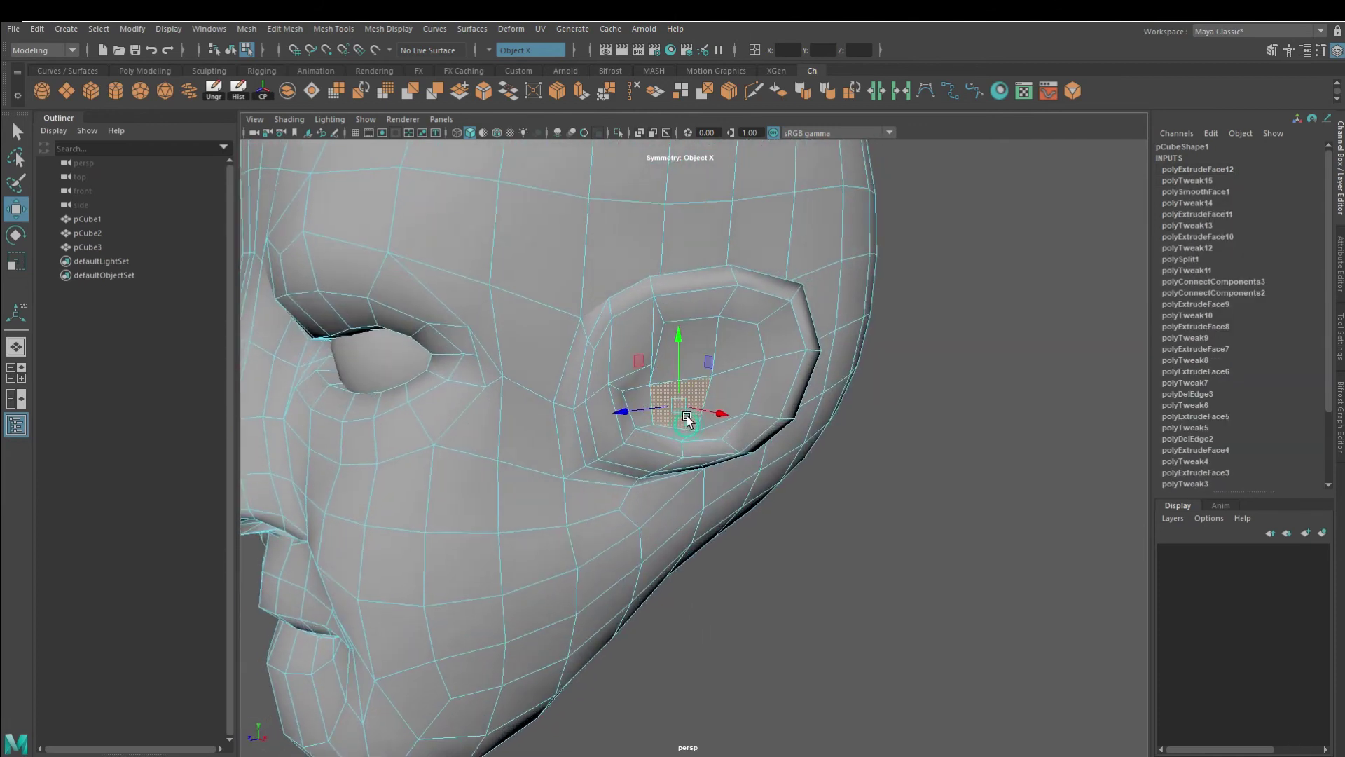
key("ctrl+e")
mouse_move(750, 422)
left_mouse_down("alt")
mouse_move(610, 430)
mouse_move(303, 397)
mouse_move(534, 370)
mouse_move(694, 388)
mouse_move(533, 378)
left_mouse_up("alt")
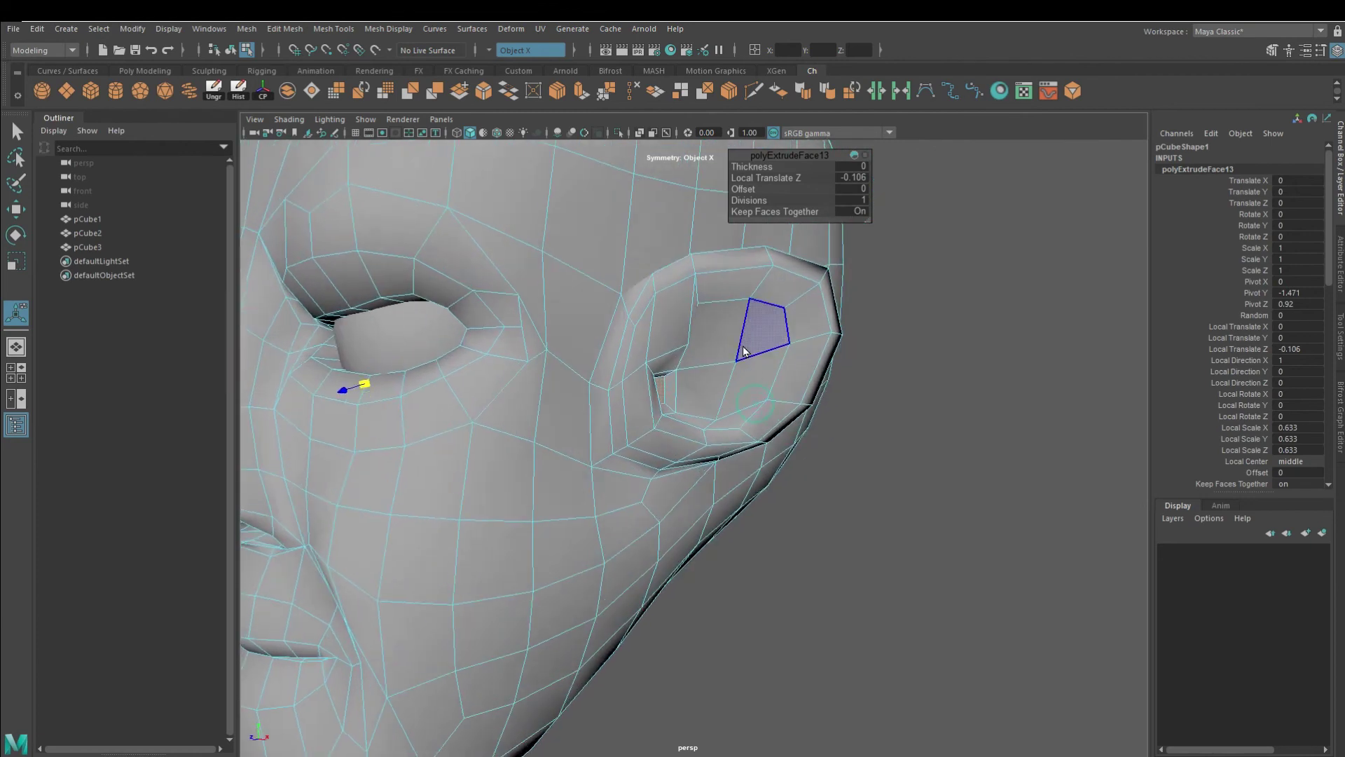
key("F8")
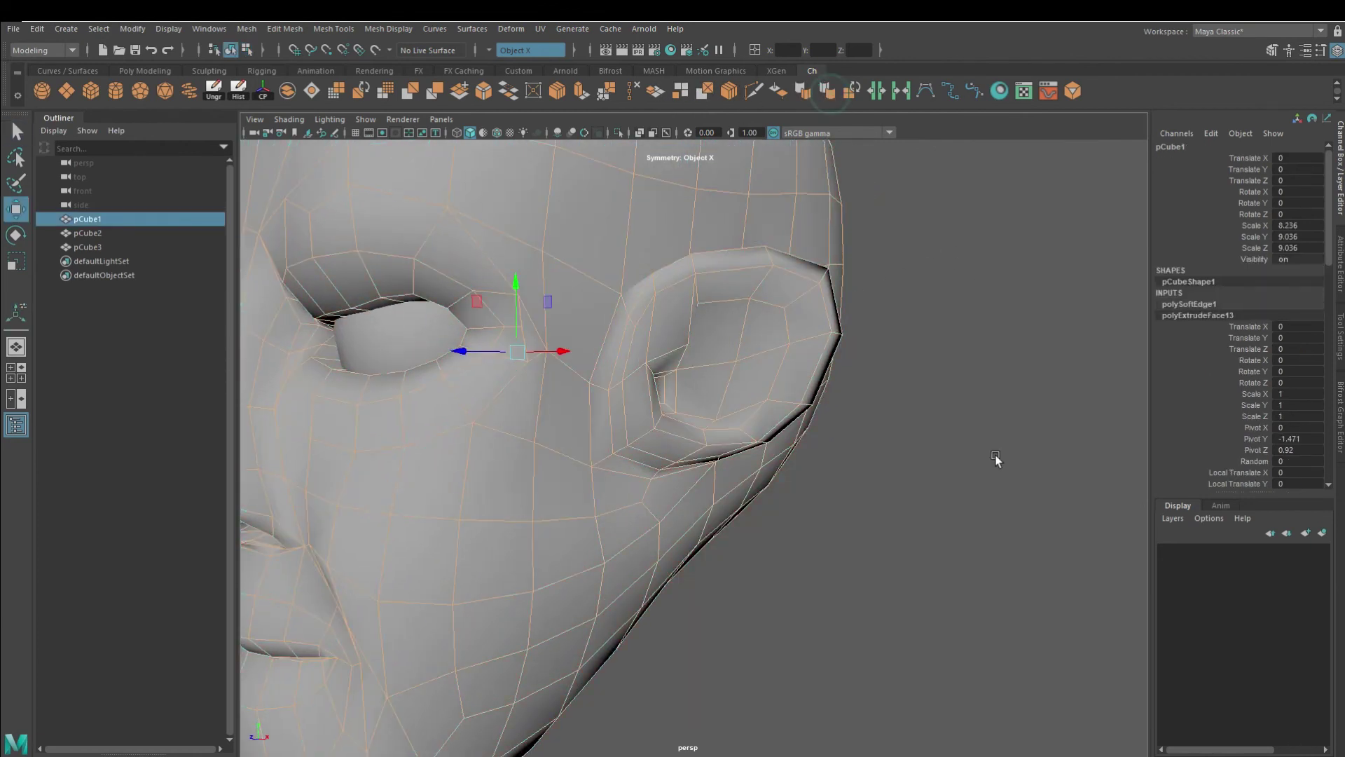
Clear the selection and select the faces under the jaw.
left_click(995, 459)
scroll(754, 372, "down", 5)
left_click_drag(754, 372, 892, 378, "alt")
left_click(749, 375)
right_click_drag(749, 375, 748, 490)
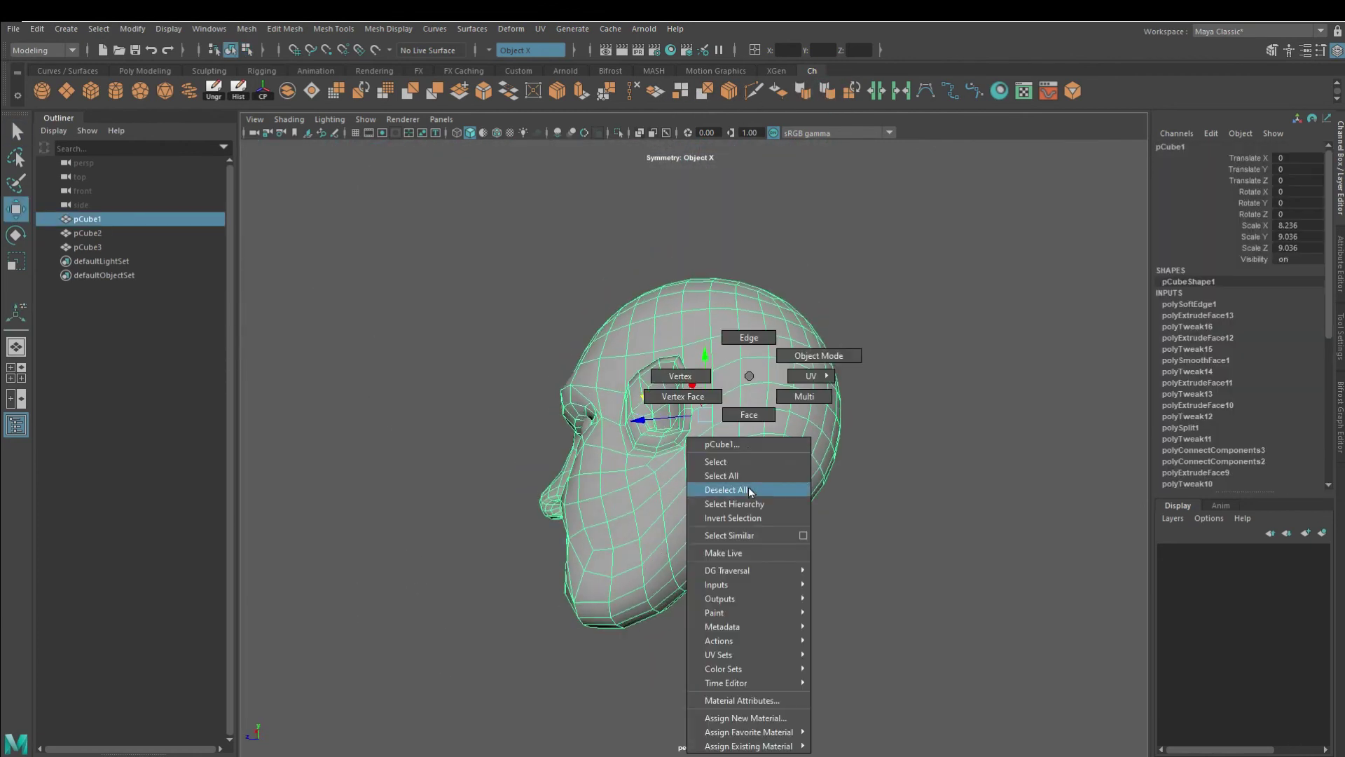
left_click_drag(748, 489, 689, 569, "alt")
key("F11")
left_click(818, 490)
mouse_move(819, 490)
left_mouse_down("alt")
mouse_move(800, 513)
mouse_move(728, 539)
mouse_move(736, 666)
left_mouse_up("alt")
Extrude the under-jaw faces and pull them down into a neck.
key("ctrl+e")
mouse_move(796, 504)
left_mouse_down("alt")
mouse_move(695, 494)
mouse_move(771, 469)
mouse_move(802, 613)
mouse_move(823, 612)
mouse_move(701, 334)
left_mouse_up("alt")
key("w")
mouse_move(544, 485)
left_mouse_down("alt")
mouse_move(685, 576)
mouse_move(561, 199)
mouse_move(616, 392)
mouse_move(638, 378)
left_mouse_up("alt")
right_click_drag(637, 378, 538, 578)
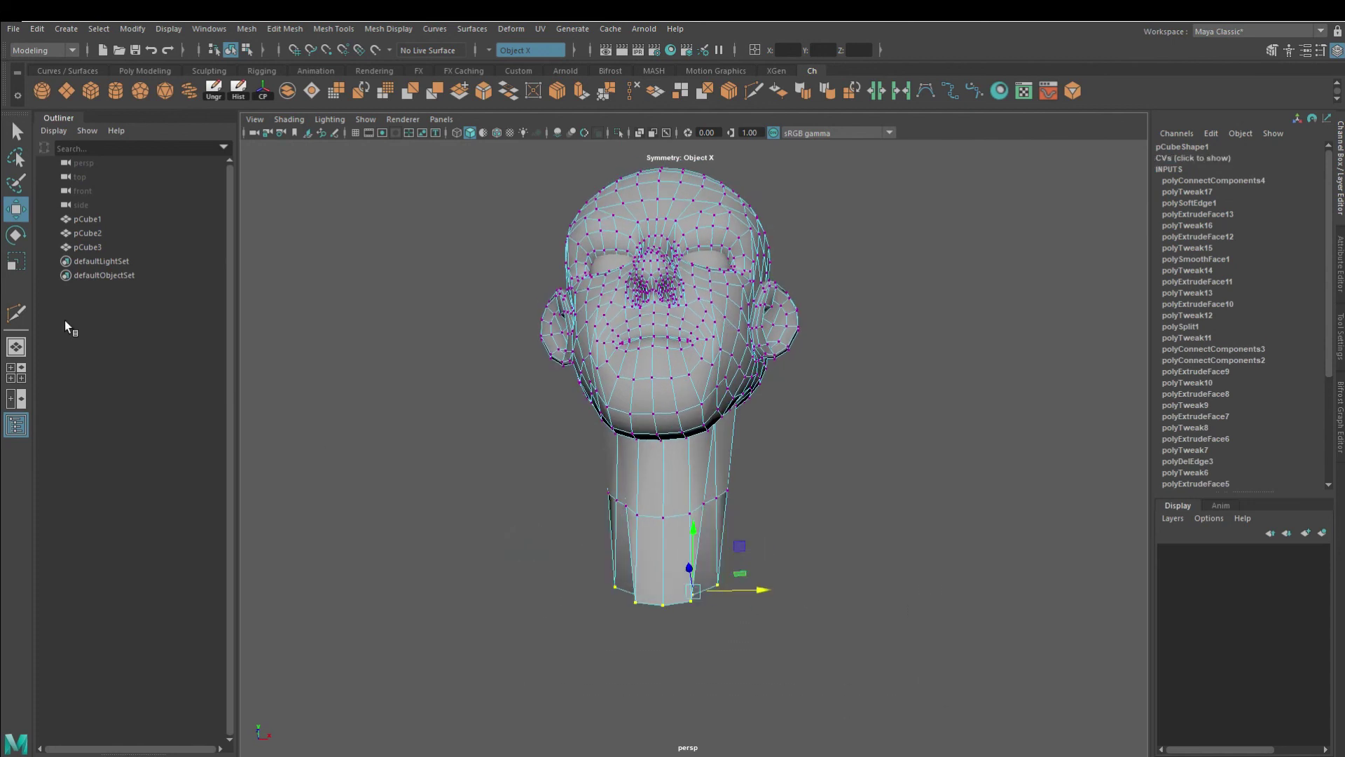
Scale the neck-base vertices outward into a wide flare and check it from below.
mouse_move(718, 601)
left_mouse_down("alt")
mouse_move(736, 616)
mouse_move(867, 594)
mouse_move(877, 612)
mouse_move(752, 587)
left_mouse_up("alt")
mouse_move(722, 524)
left_mouse_down("alt")
mouse_move(670, 519)
mouse_move(694, 493)
left_mouse_up("alt")
mouse_move(811, 471)
left_mouse_down("alt")
mouse_move(732, 615)
mouse_move(775, 625)
mouse_move(862, 588)
left_mouse_up("alt")
mouse_move(728, 580)
left_mouse_down("alt")
mouse_move(691, 651)
mouse_move(720, 653)
left_mouse_up("alt")
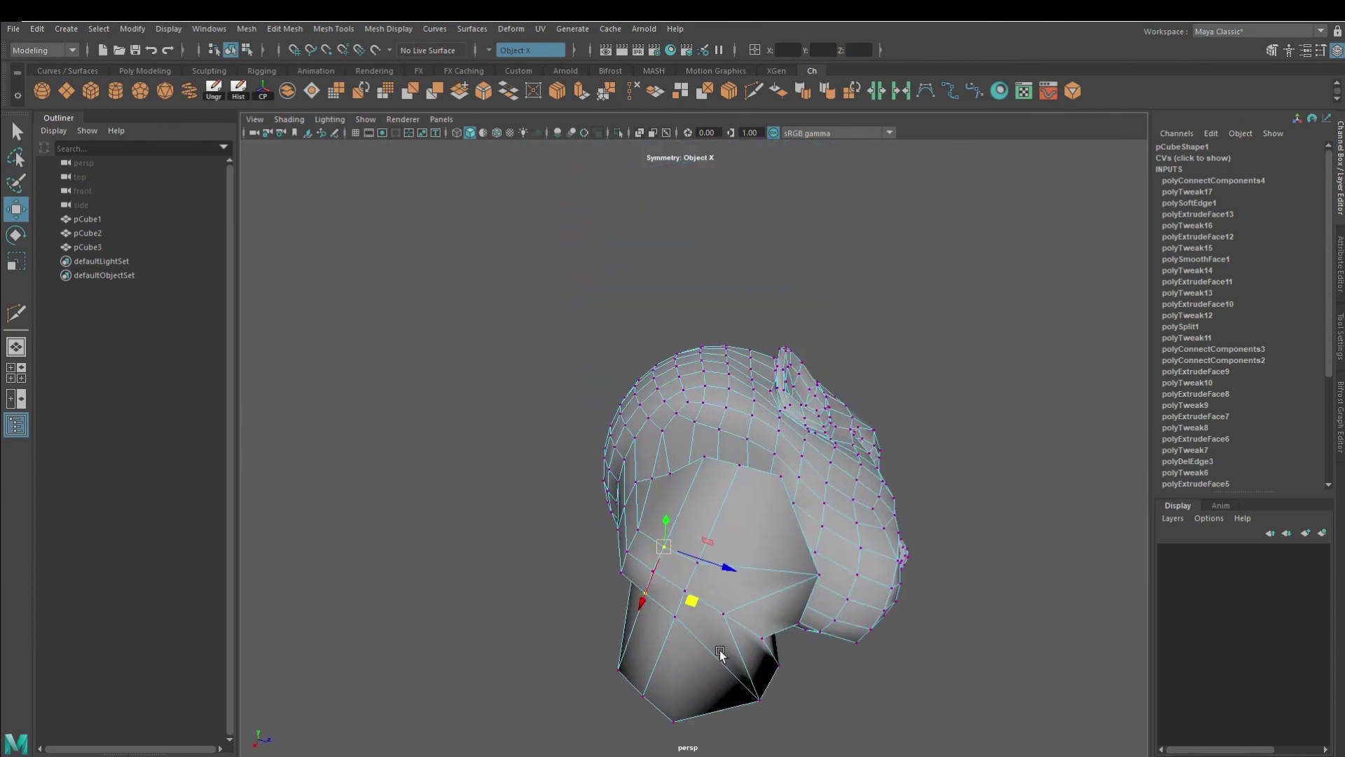
Orbit around the head to review the neck flare, then return to object selection.
left_click_drag(689, 531, 784, 627, "alt")
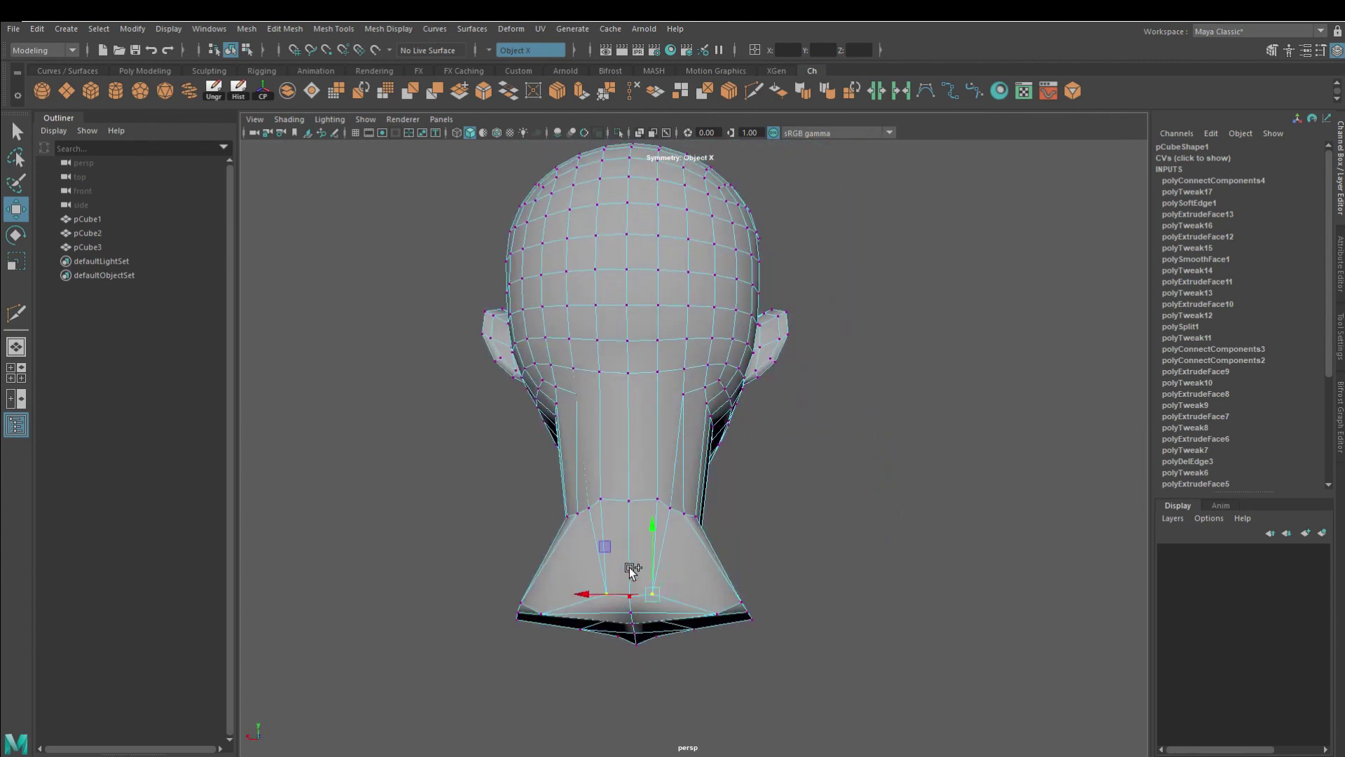
mouse_move(763, 578)
left_mouse_down("alt")
mouse_move(703, 572)
mouse_move(763, 691)
mouse_move(700, 527)
left_mouse_up("alt")
right_click_drag(661, 376, 729, 355)
left_click_drag(728, 354, 684, 610, "alt")
Apply Soften Edge to the head mesh, deselect it, and view it from the front.
right_click_drag(684, 610, 687, 594)
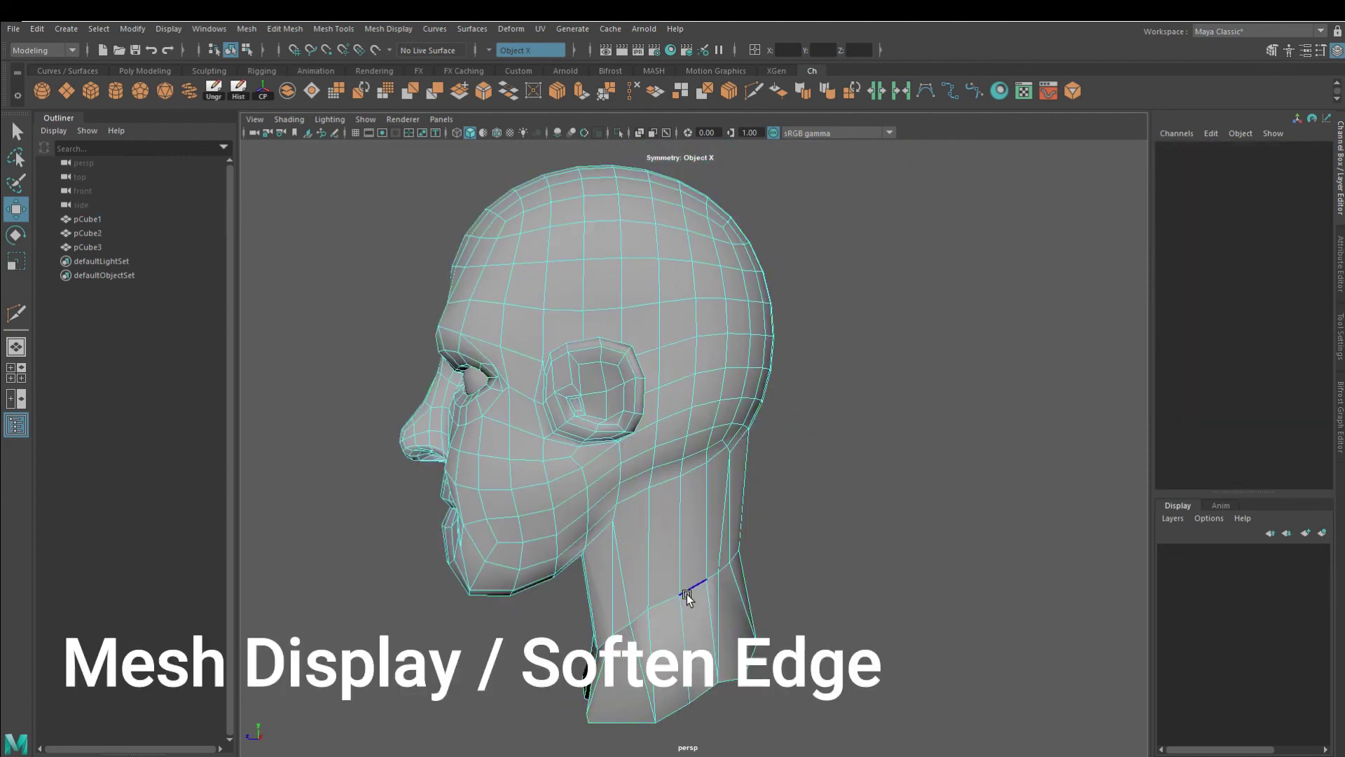
double_click(687, 592)
left_click(824, 90)
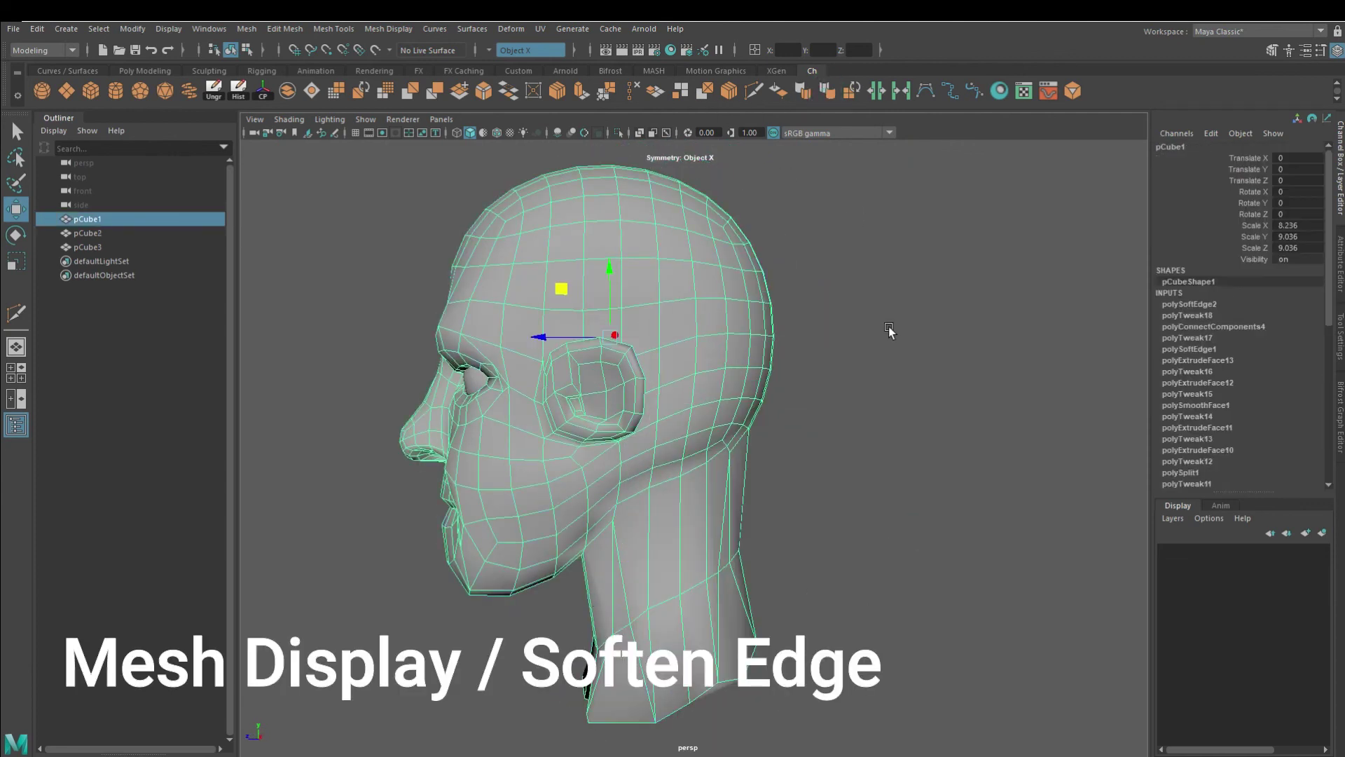
left_click(888, 329)
right_click_drag(868, 453, 678, 401, "alt")
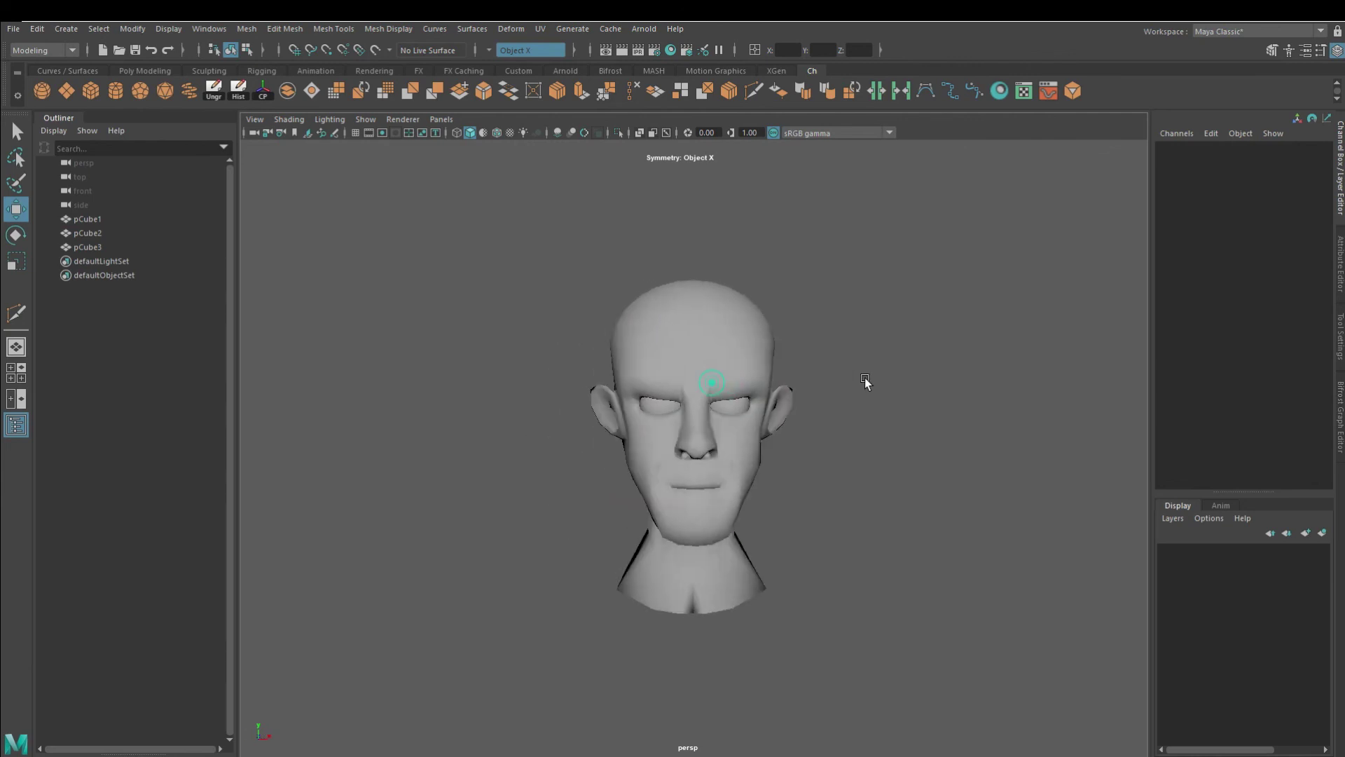